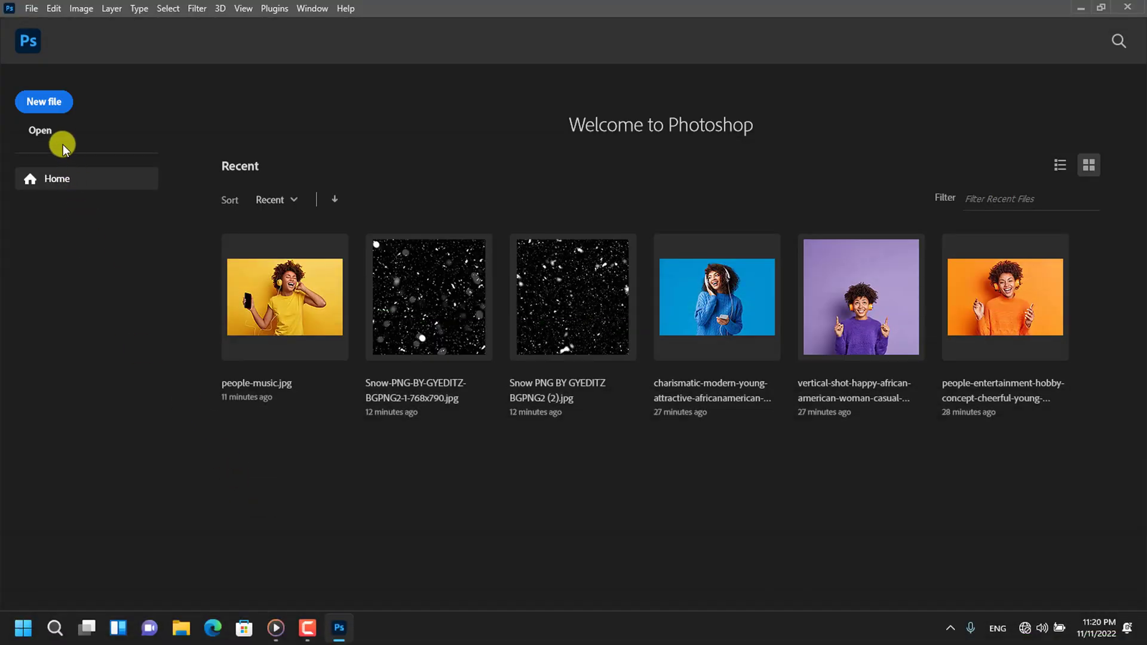
Create a new blank document 1000 px wide and 1000 px high.
click(53, 105)
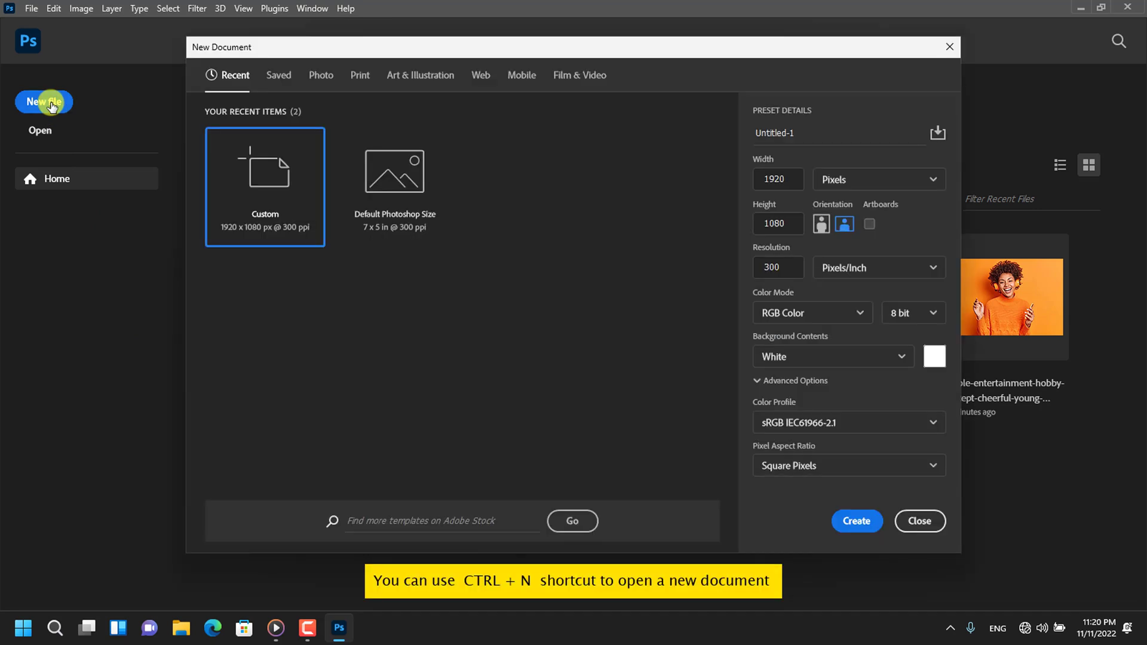
click(762, 179)
text(1000)
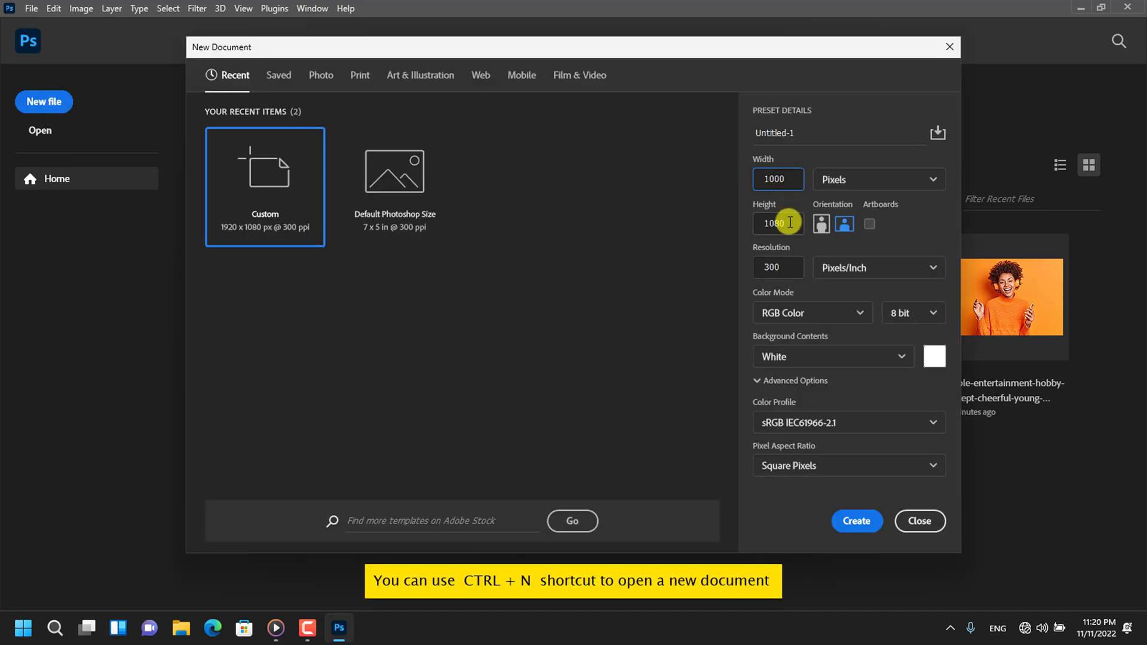
drag(790, 223, 759, 227)
text(1000)
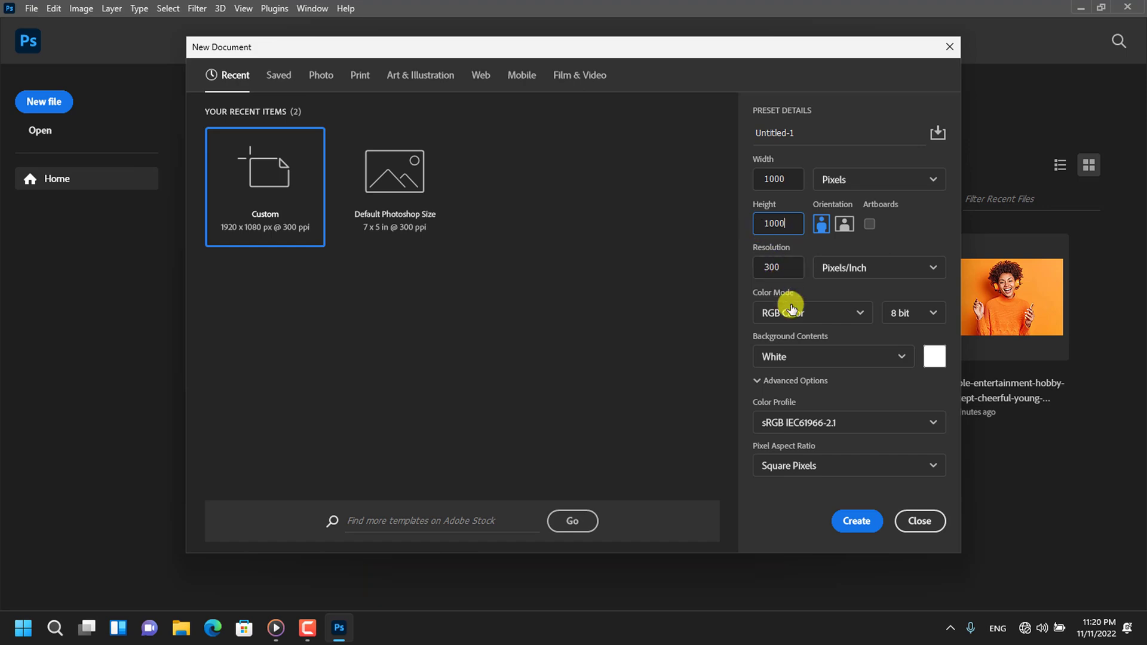
click(839, 523)
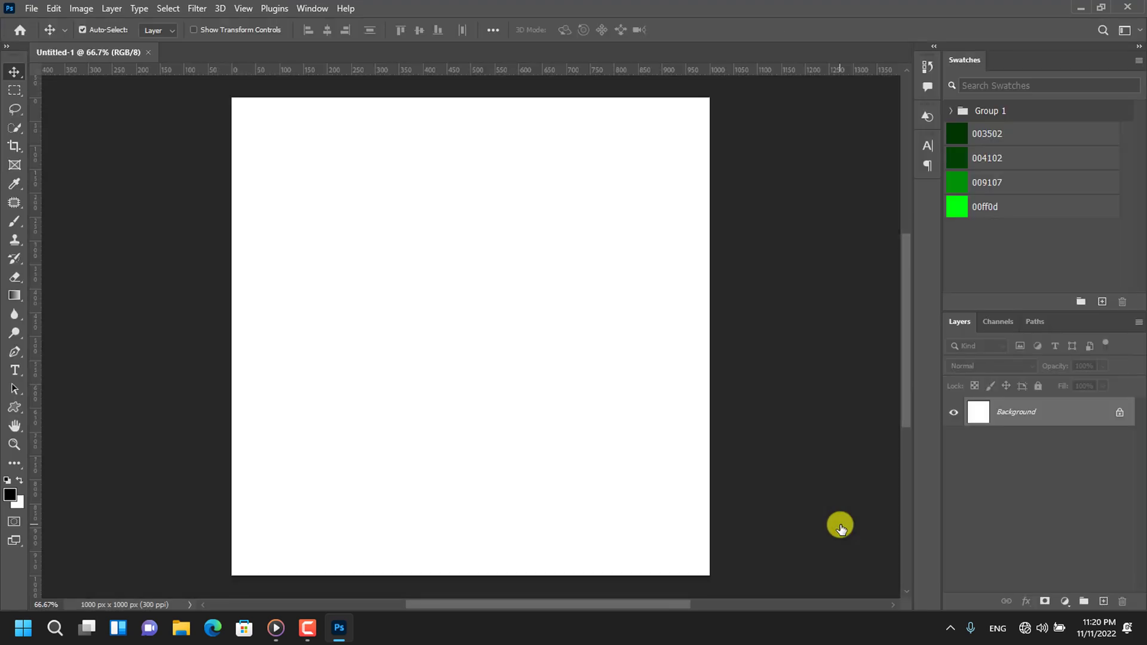
Add a margin-only guide layout set to 50 px on every side.
key(ctrl+minus)
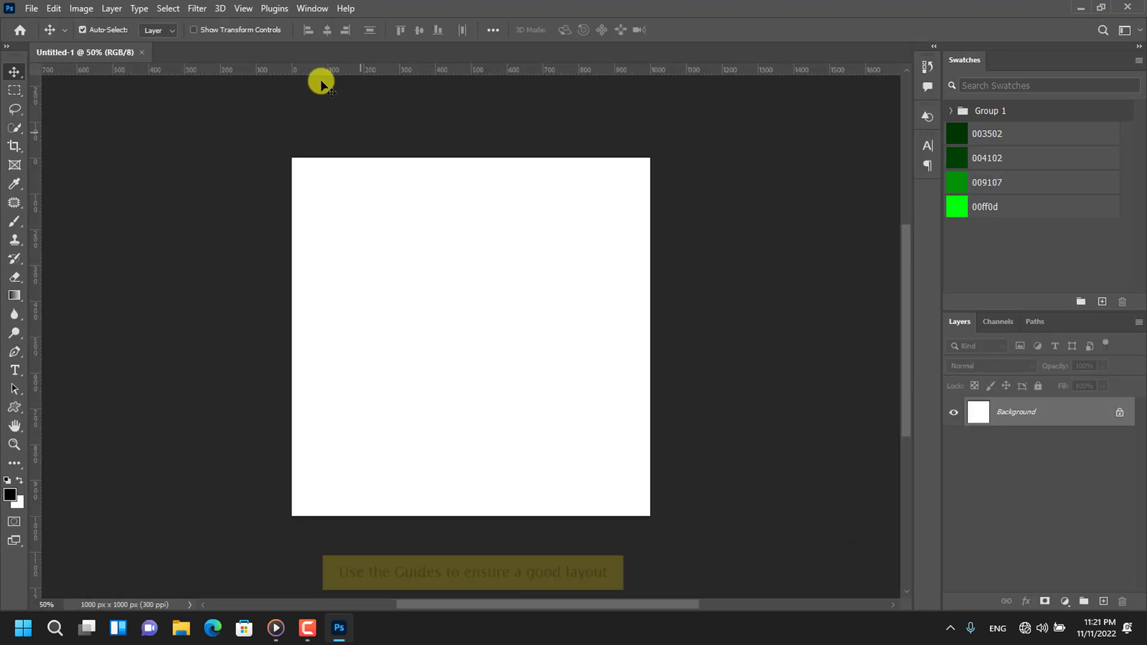
click(243, 9)
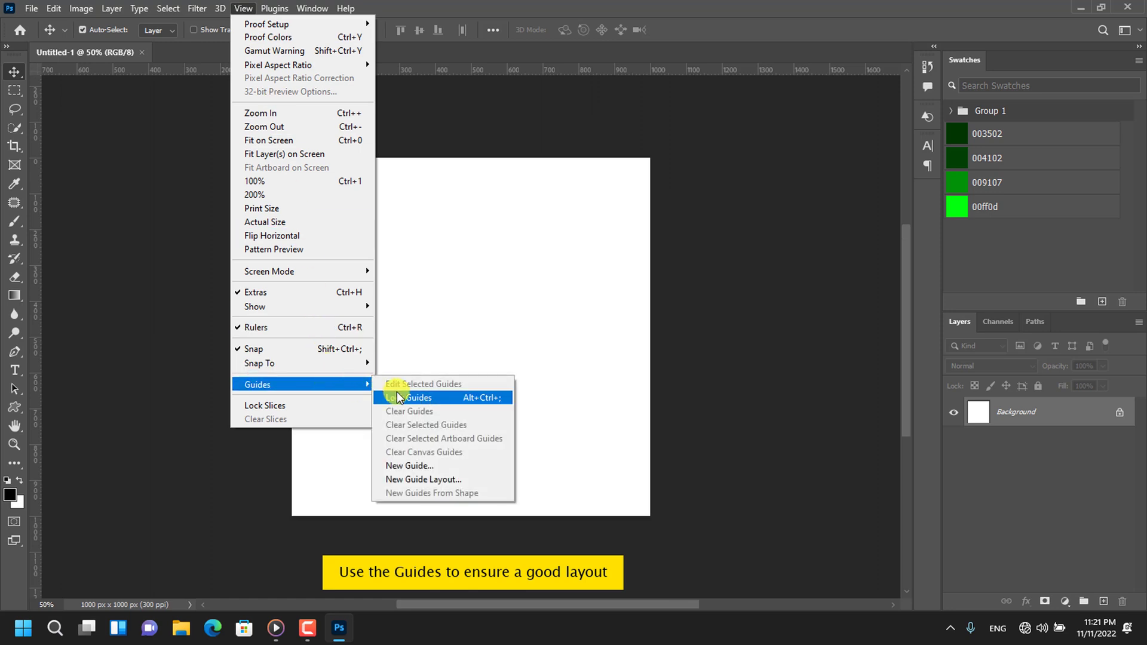
click(432, 475)
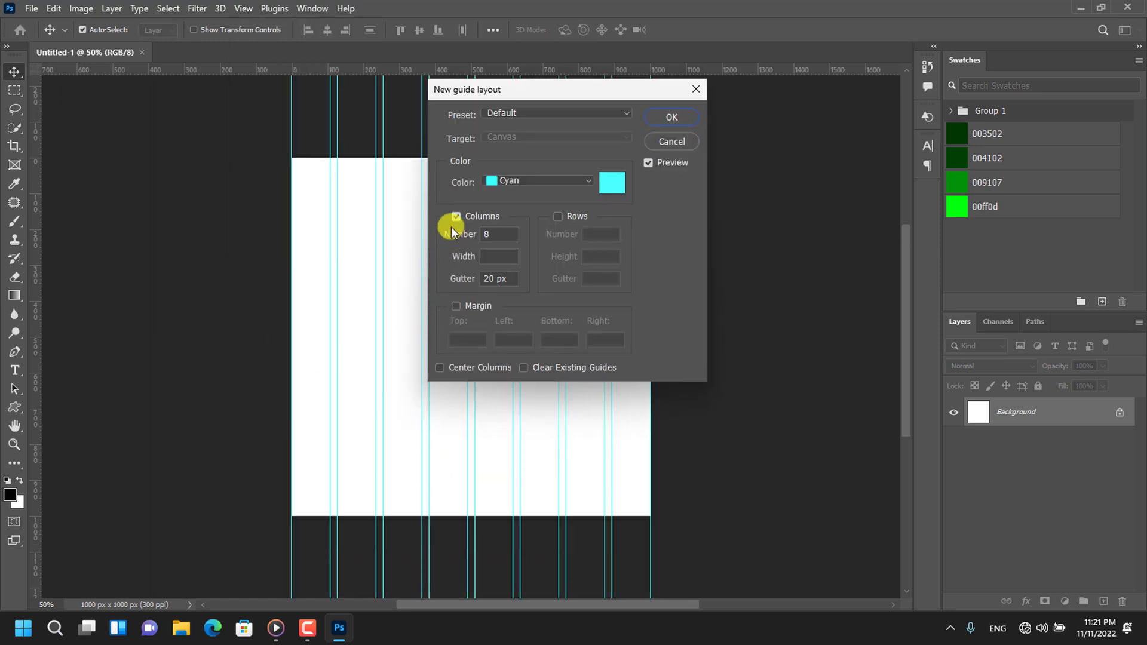
click(456, 217)
click(456, 306)
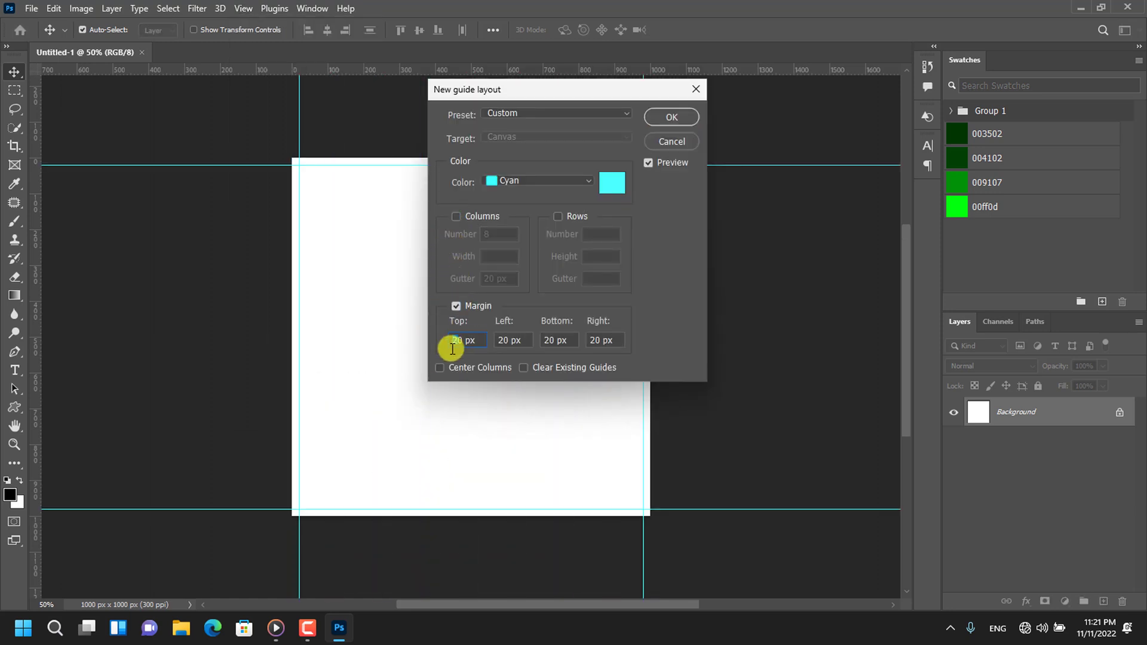
text(50)
click(500, 341)
click(546, 341)
text(50)
click(585, 340)
text(50)
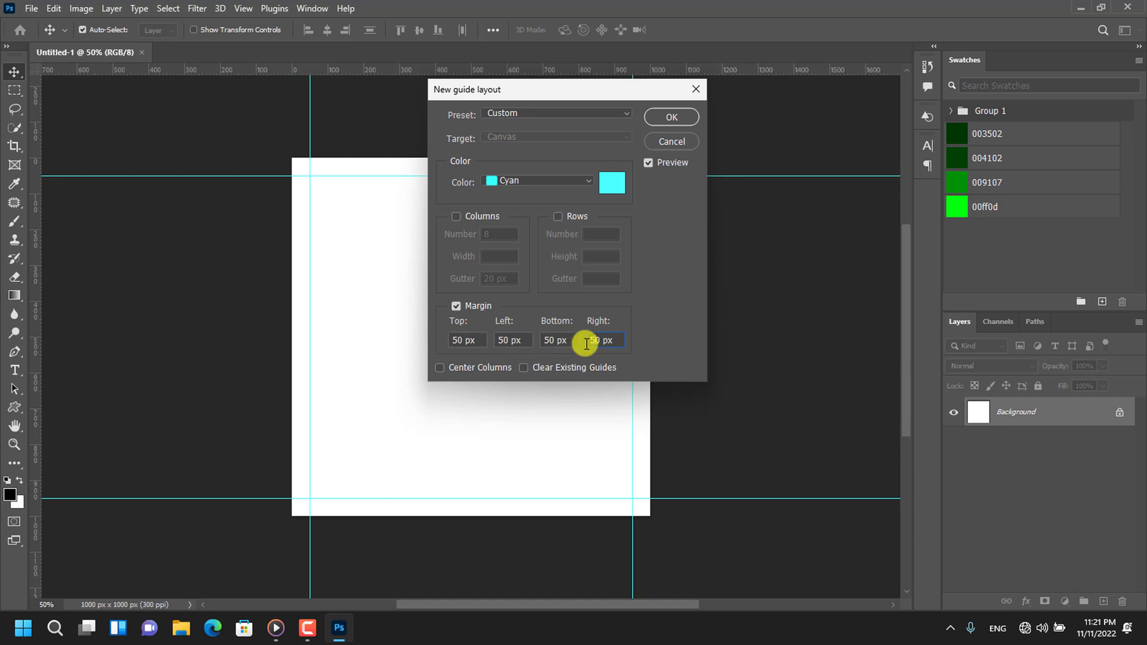
click(666, 116)
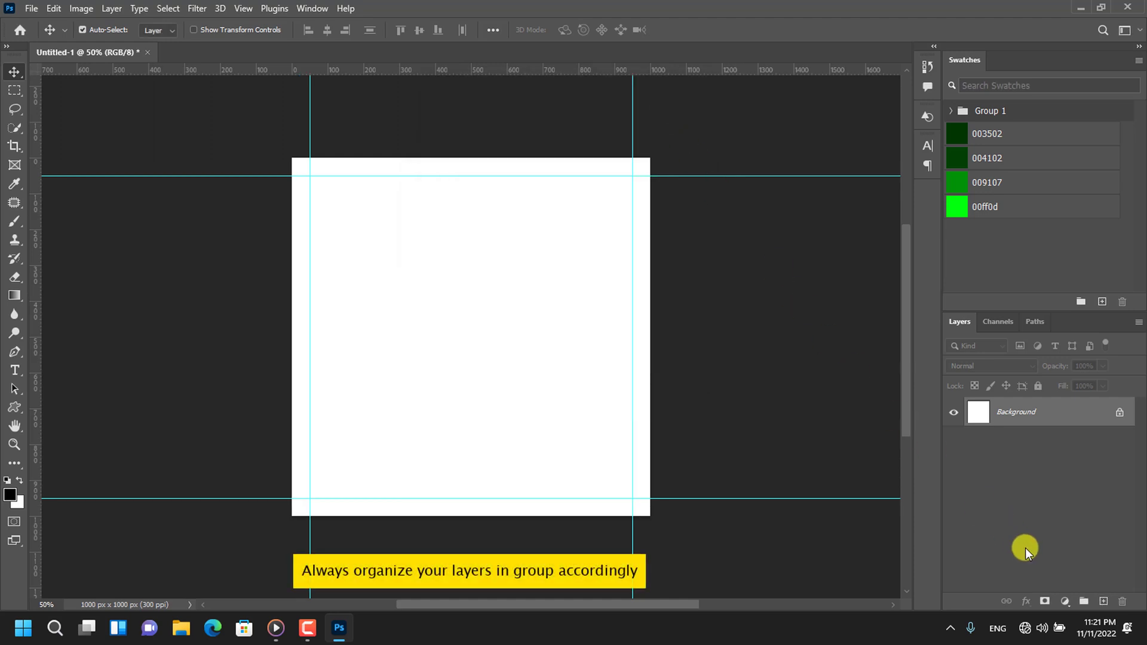
Create a new layer group named Background Color.
click(1084, 601)
text(Backg)
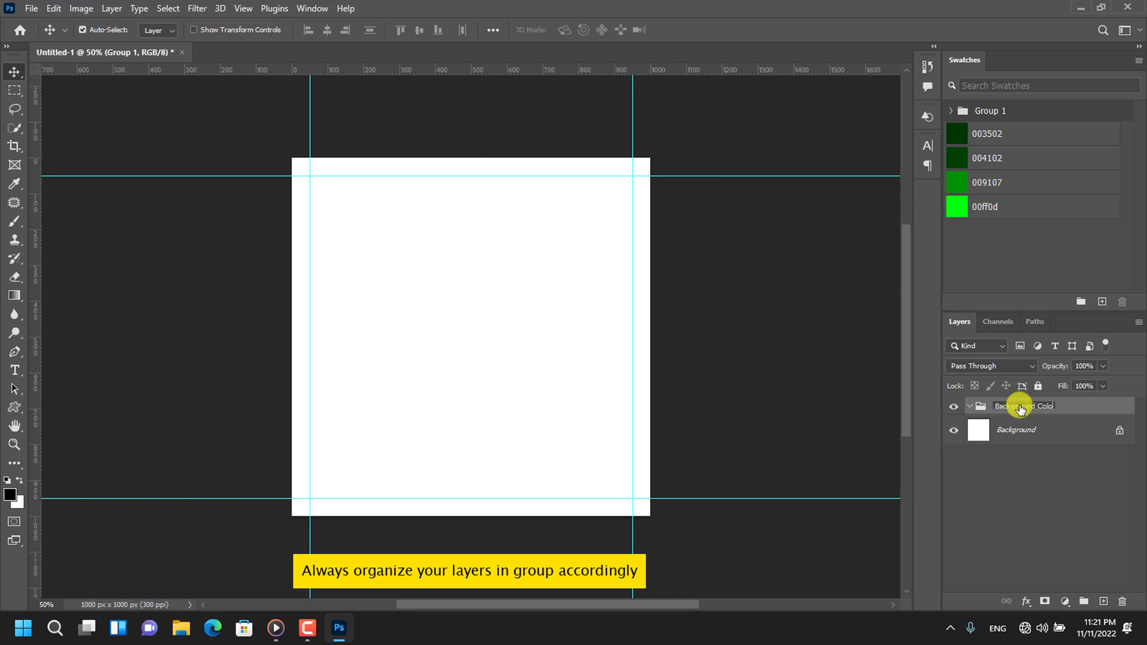
text(round Colo)
key(Return)
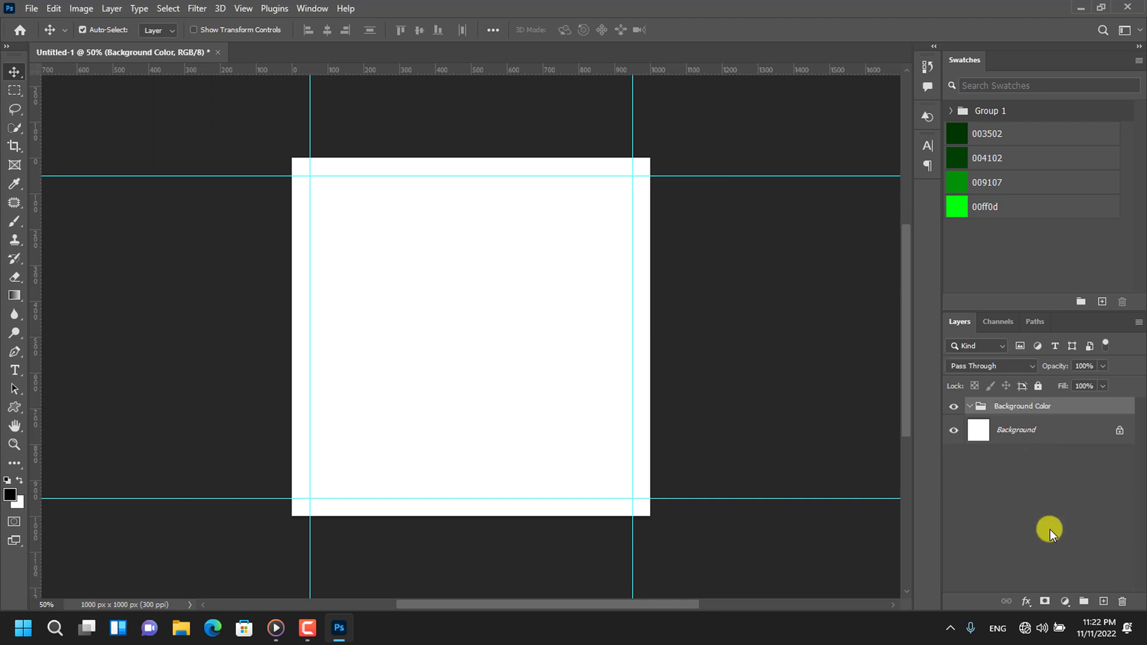
click(1065, 601)
Add a Gradient fill layer with its first stop set to dark green 003502.
click(1072, 363)
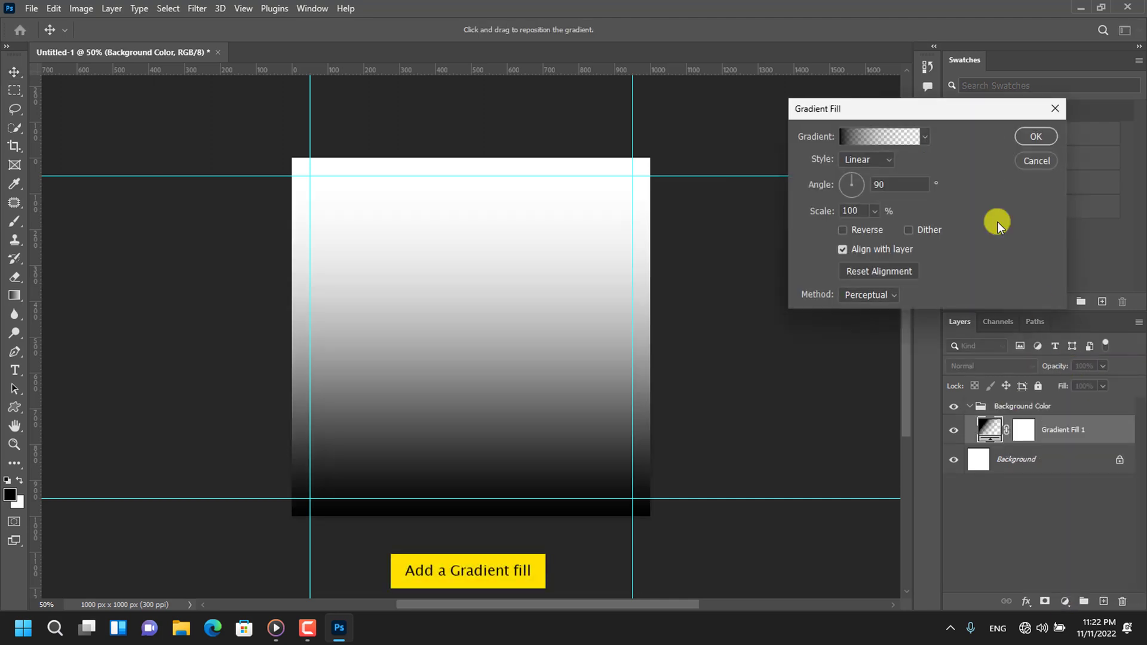
mouse_move(946, 119)
mouse_down()
mouse_move(870, 156)
mouse_move(792, 243)
mouse_up()
click(682, 266)
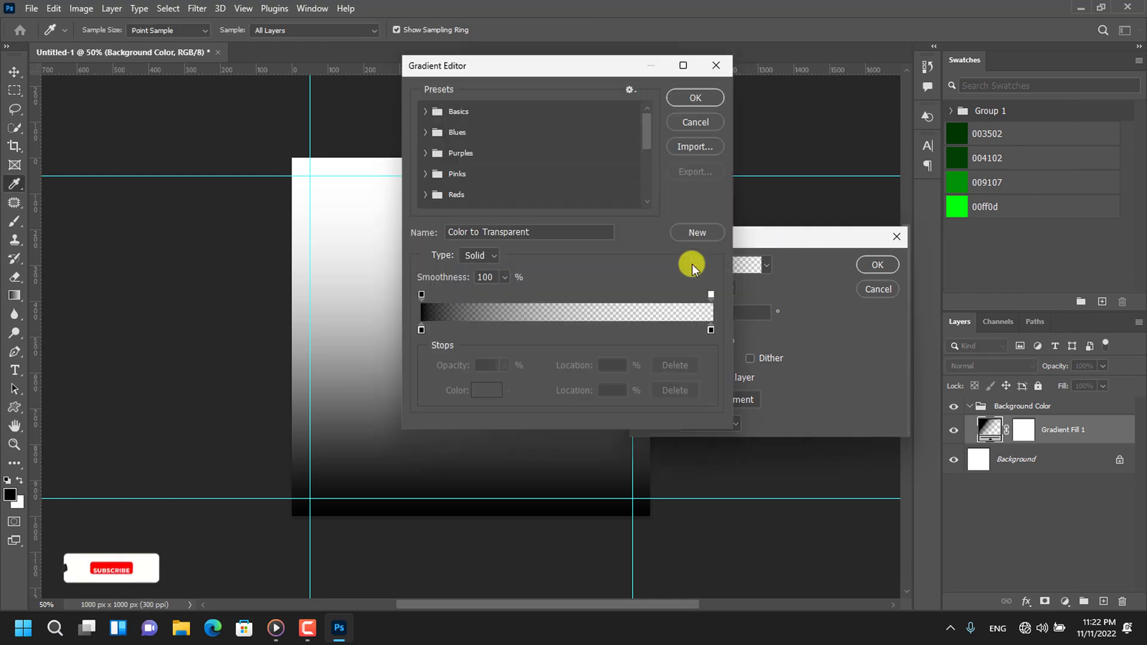
mouse_move(552, 64)
mouse_down()
mouse_move(723, 234)
mouse_move(731, 223)
mouse_up()
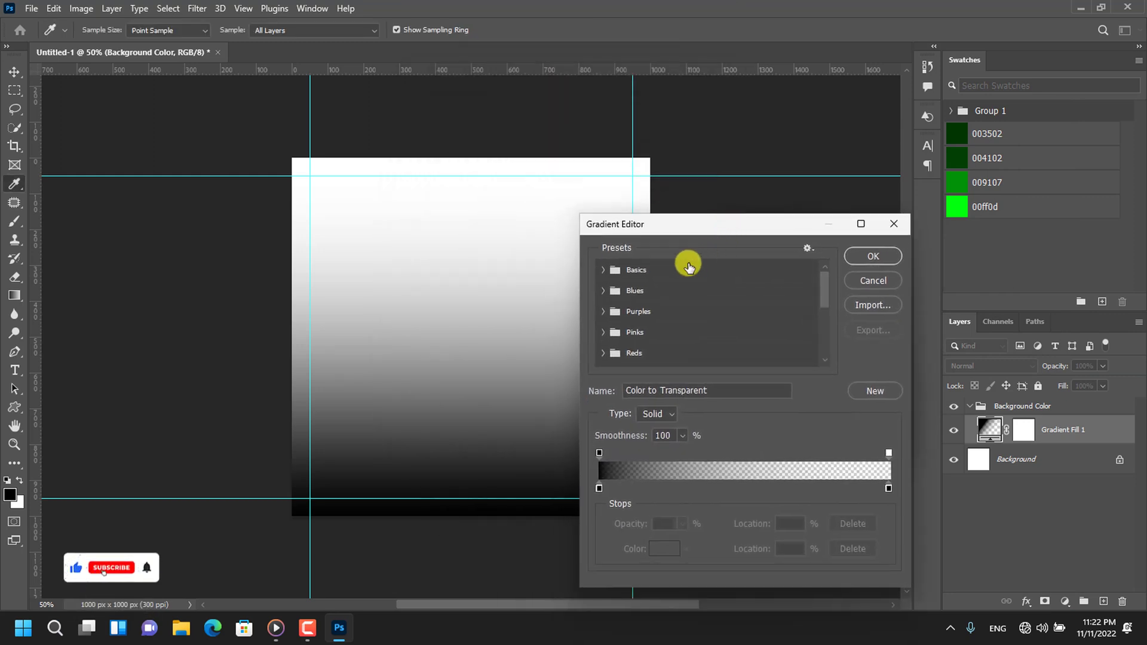
click(603, 270)
click(619, 293)
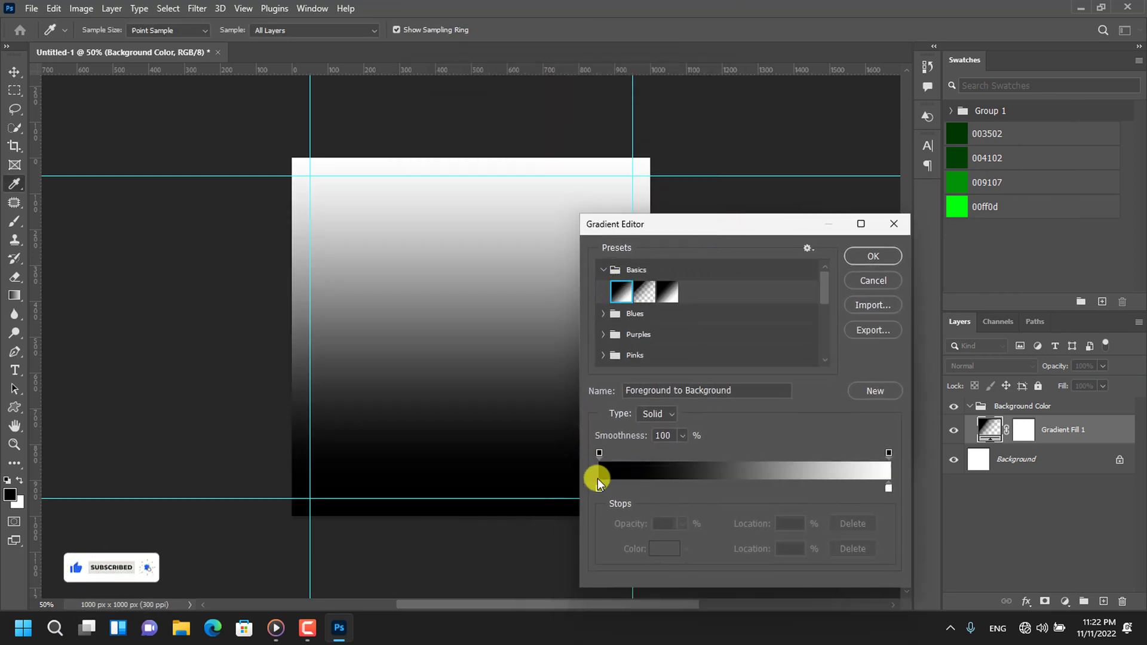
click(663, 548)
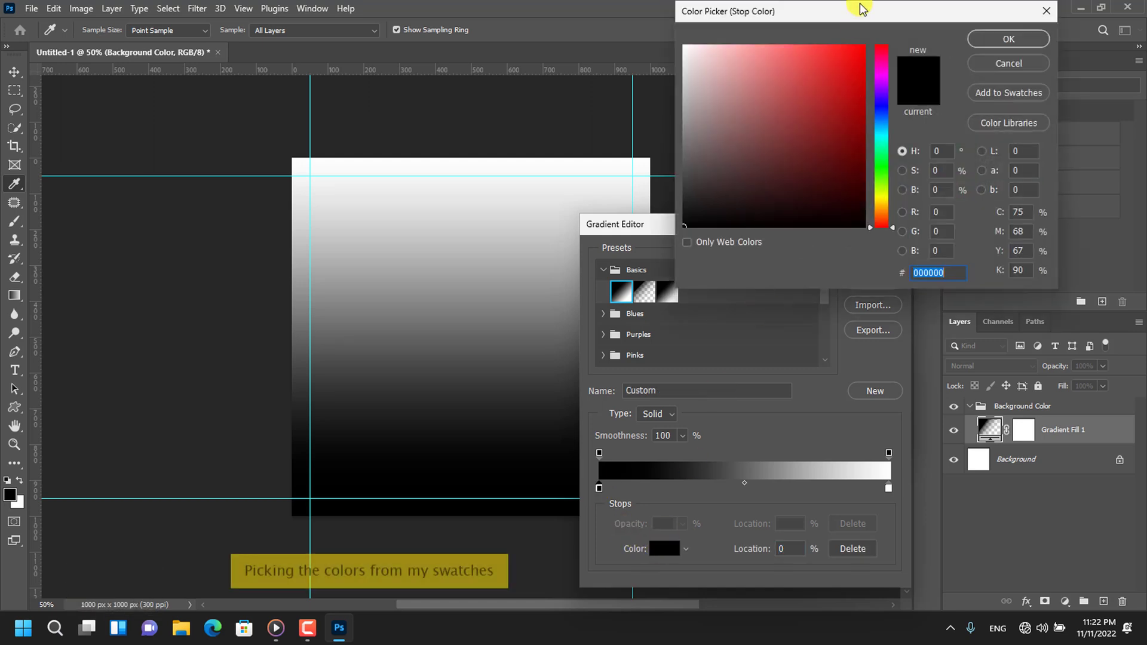
drag(859, 7, 754, 206)
click(960, 130)
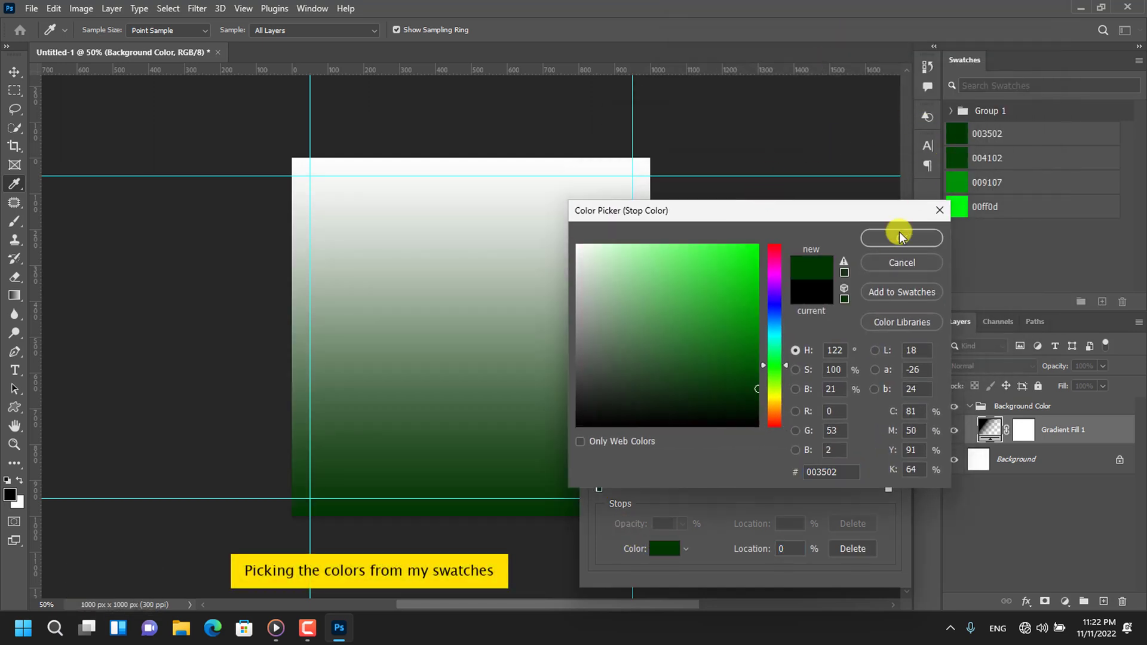
click(902, 238)
Add a dark green stop at 37% and make the end stop green 009107.
click(747, 491)
double_click(788, 549)
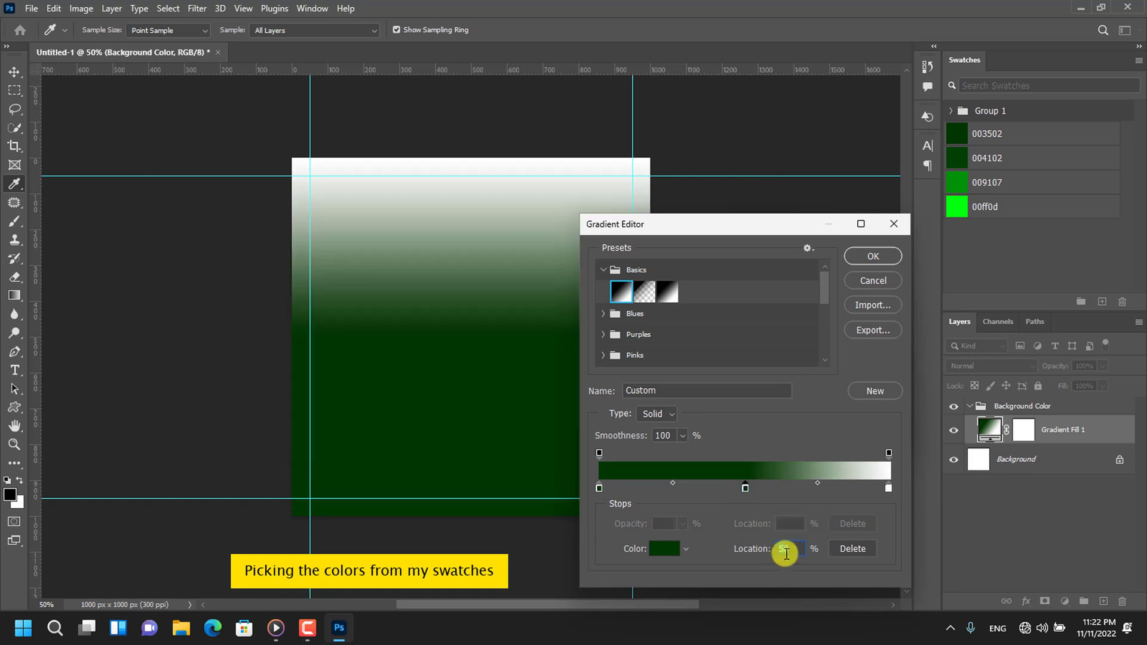
text(37)
click(670, 553)
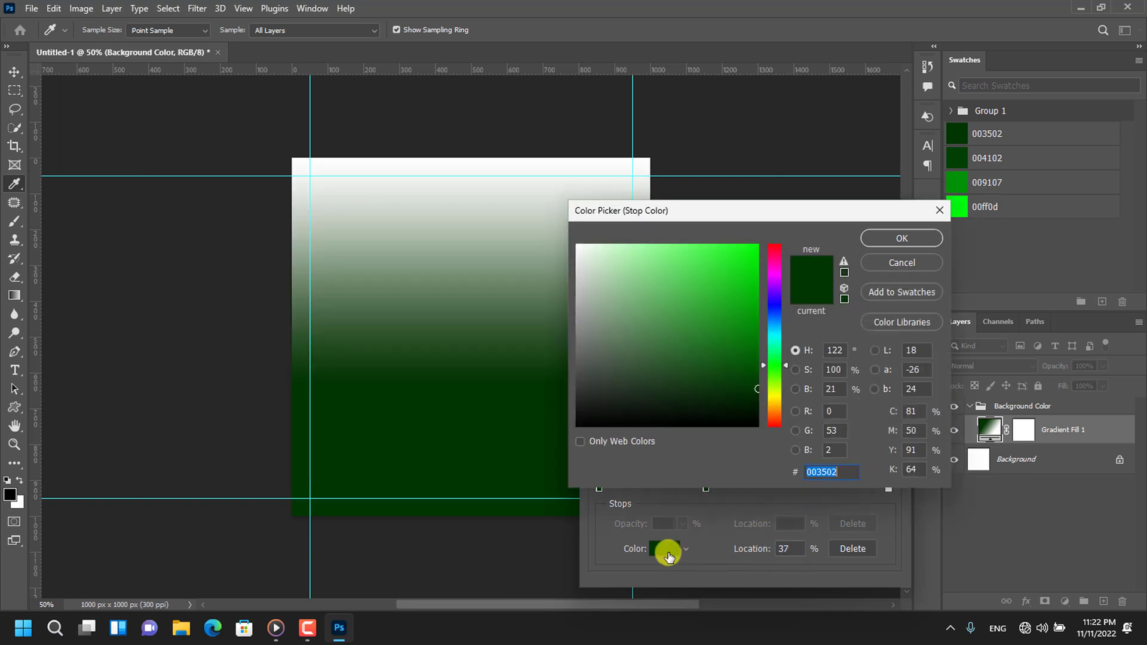
click(906, 239)
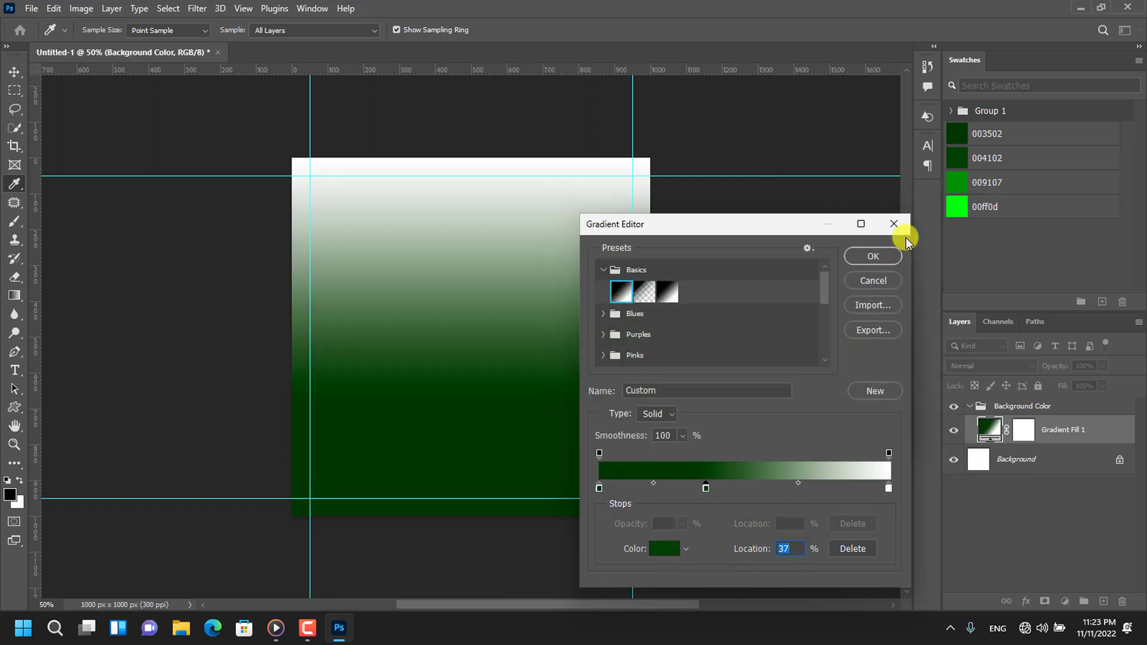
click(665, 549)
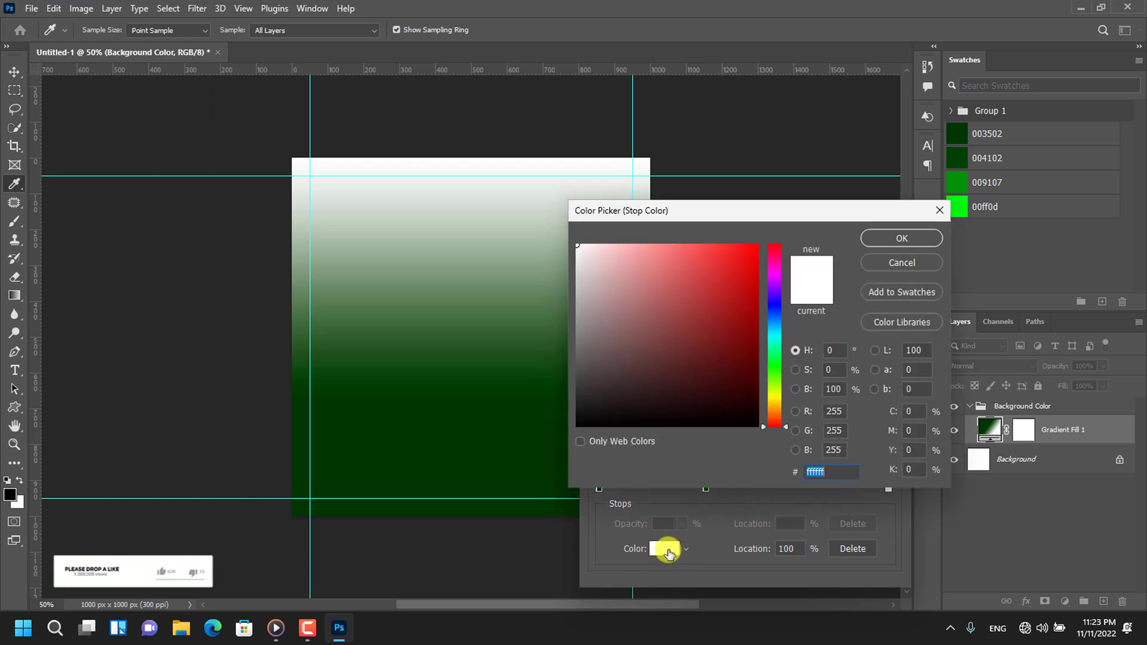
click(958, 184)
click(906, 239)
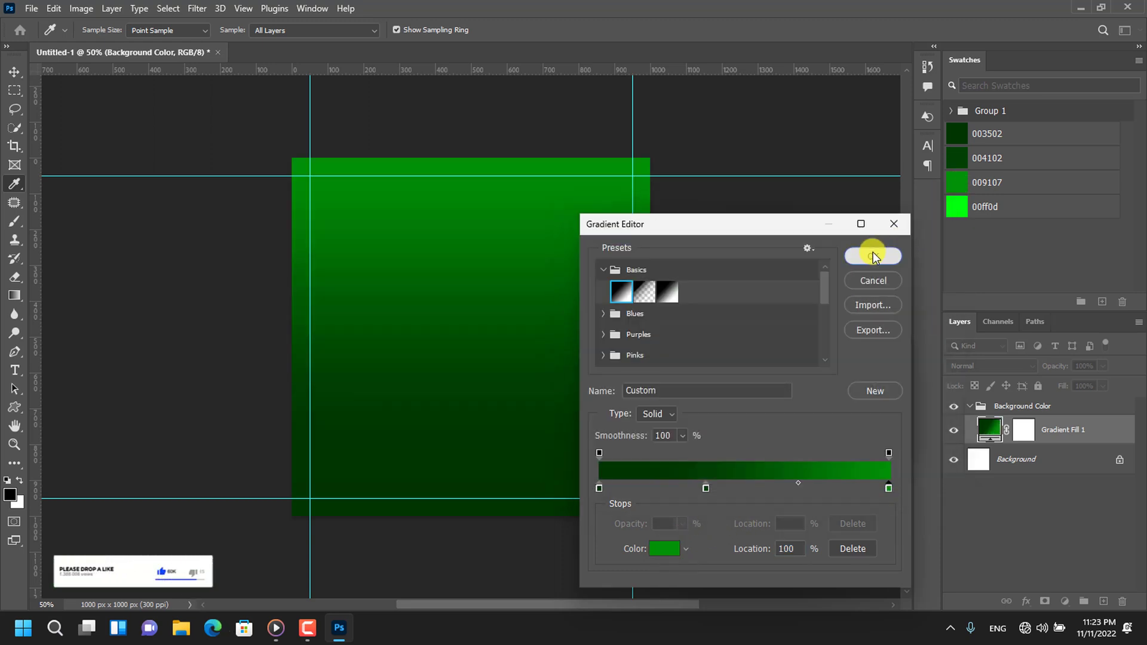
click(873, 252)
Set the gradient style to Reflected and reverse its direction.
click(717, 289)
click(705, 337)
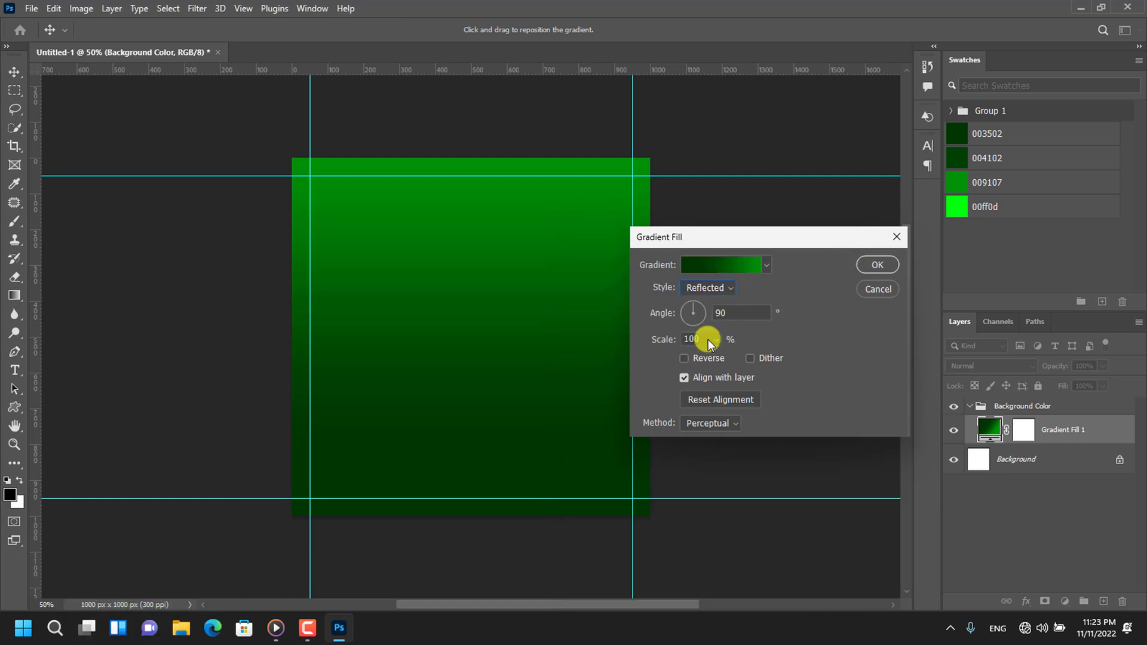
click(684, 359)
Apply the reflected gradient fill and duplicate the Gradient Fill 1 layer.
click(876, 264)
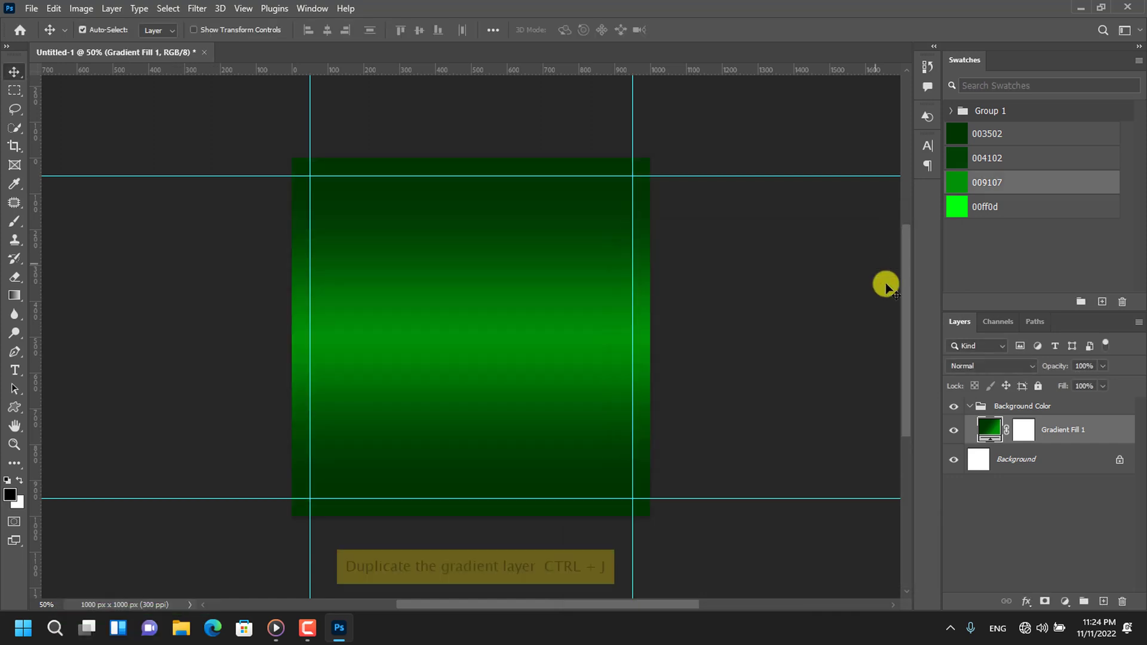
right_click(1037, 430)
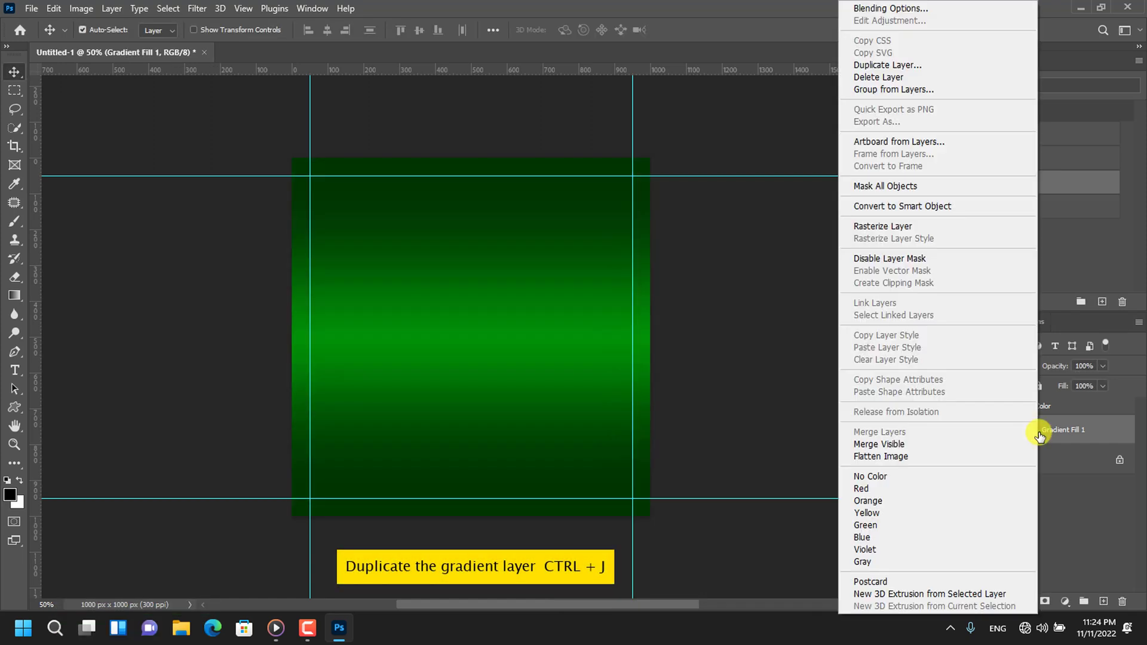
click(915, 66)
click(692, 167)
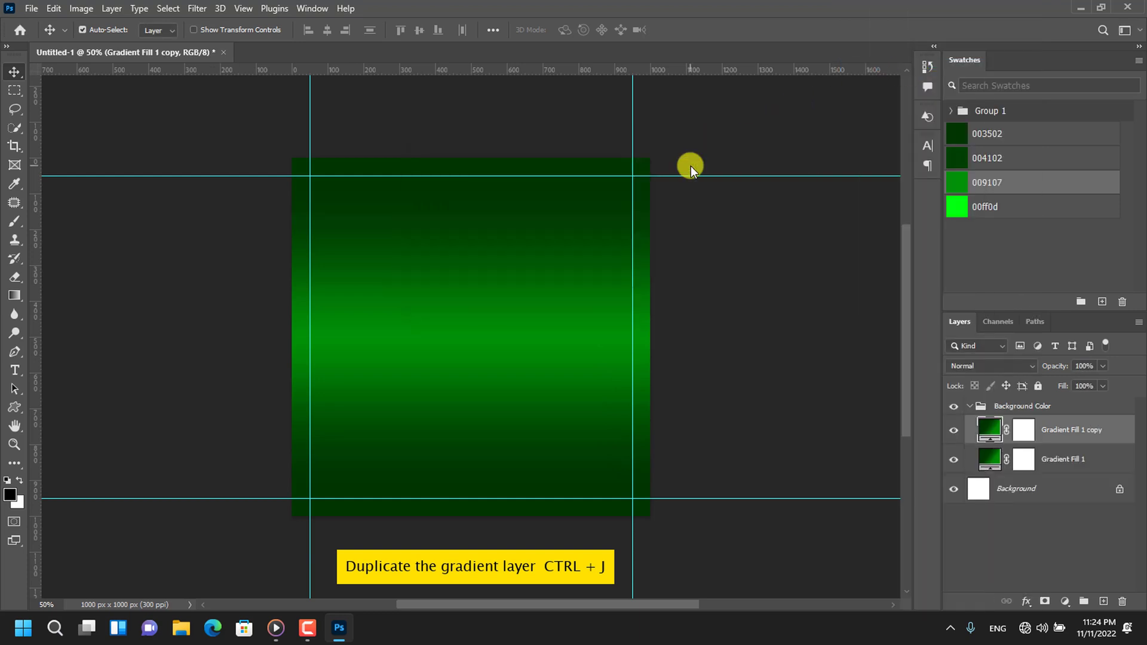
Make the gradient copy radial and set its blend mode to Hard Light.
double_click(987, 430)
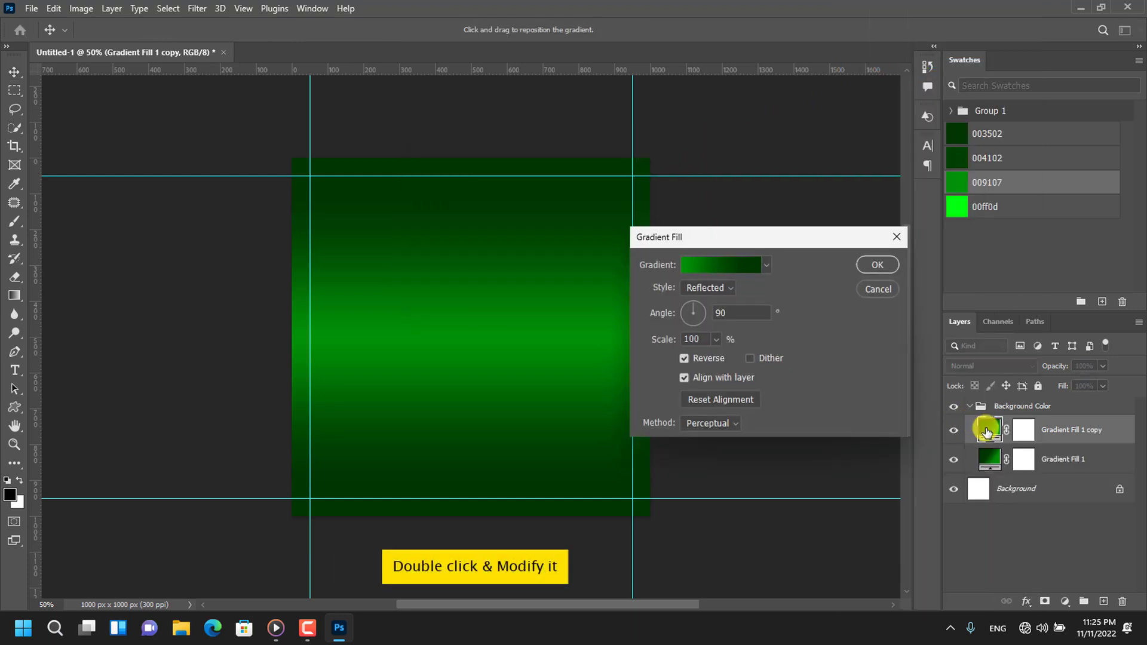
click(719, 286)
click(712, 311)
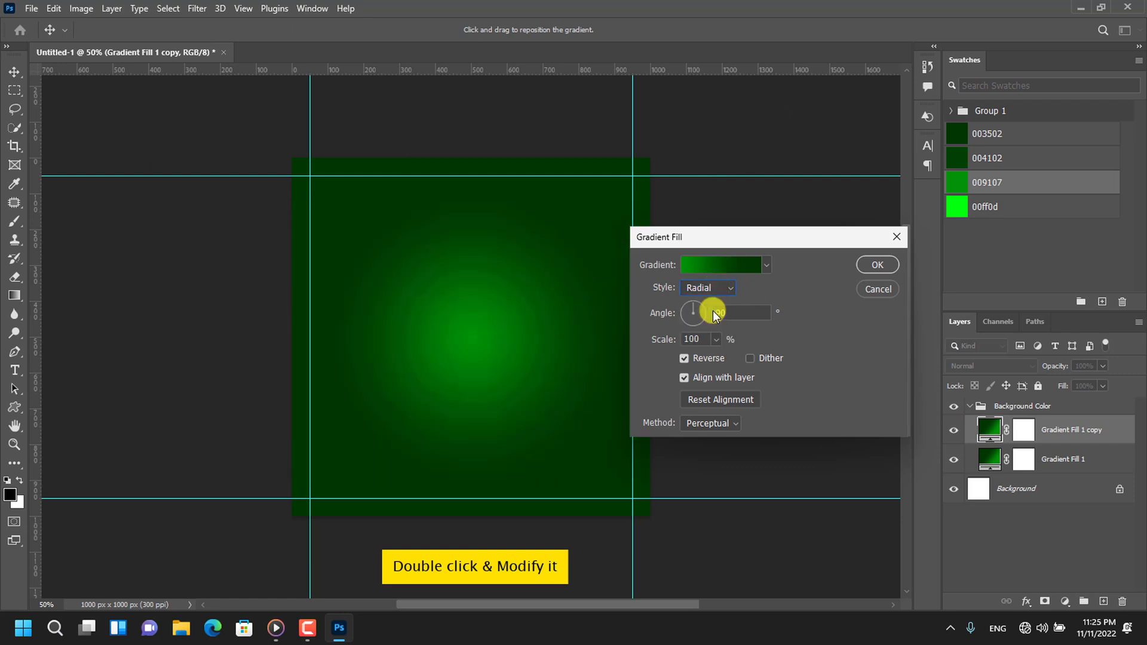
text(-40)
click(876, 264)
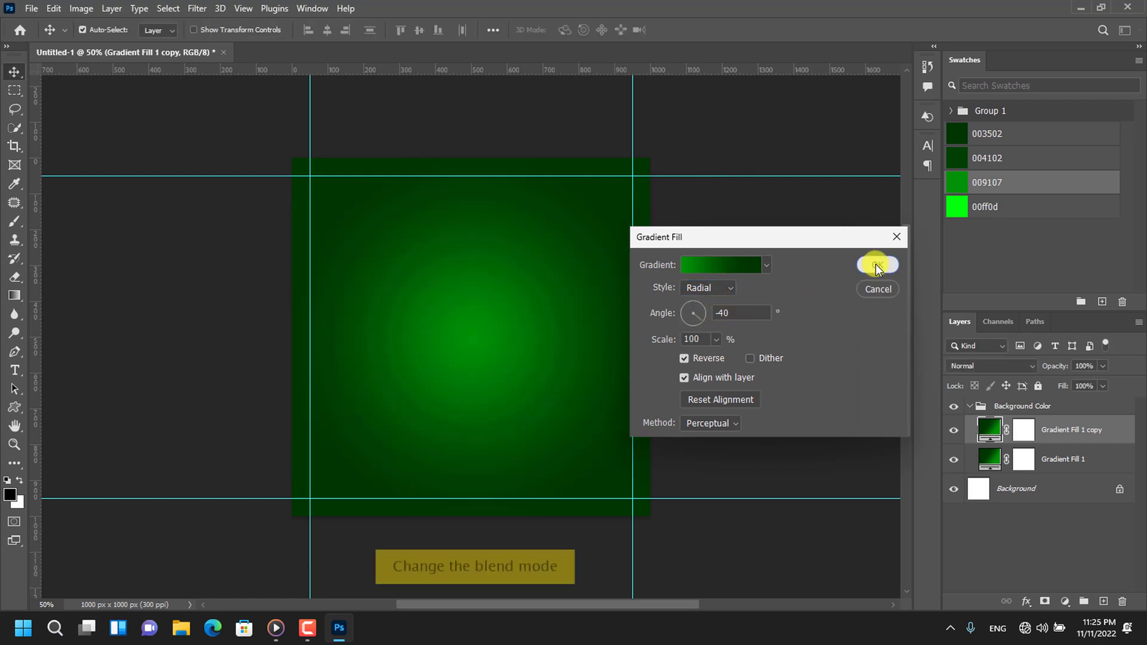
click(955, 367)
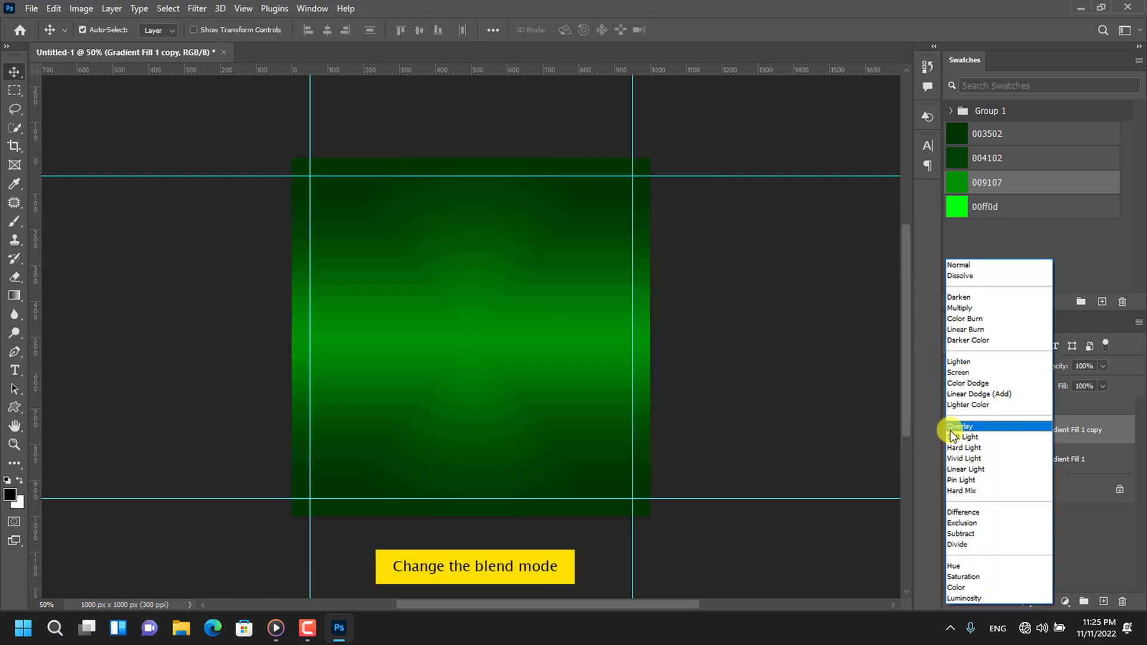
click(953, 448)
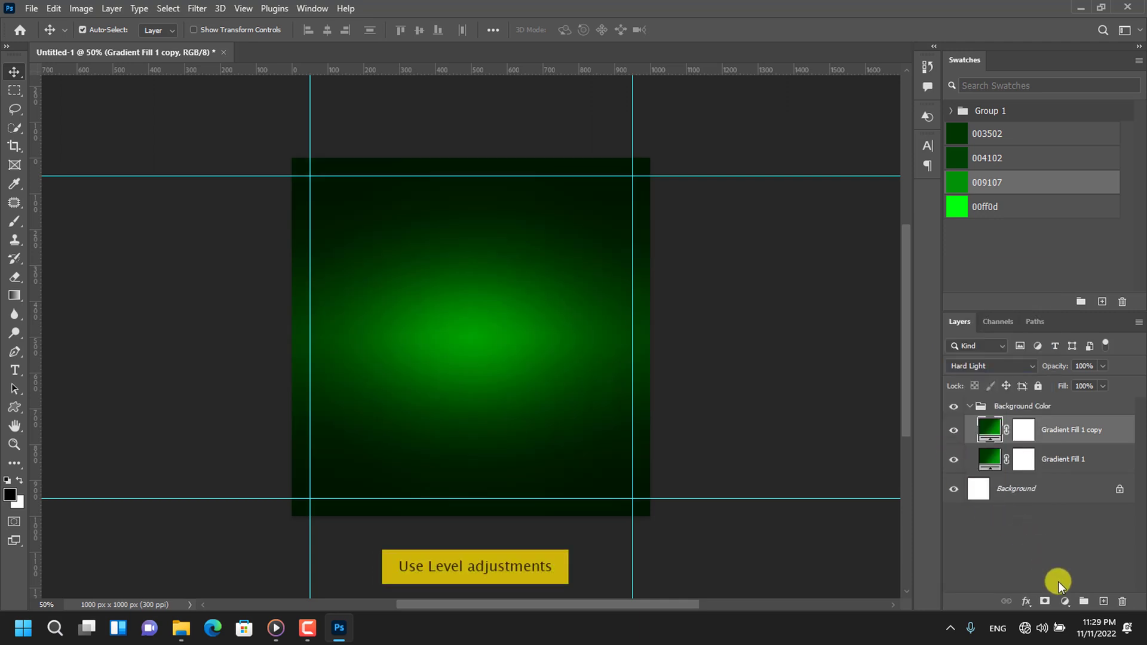
Add a Levels adjustment raising the black input level to 8.
click(1065, 602)
click(1066, 407)
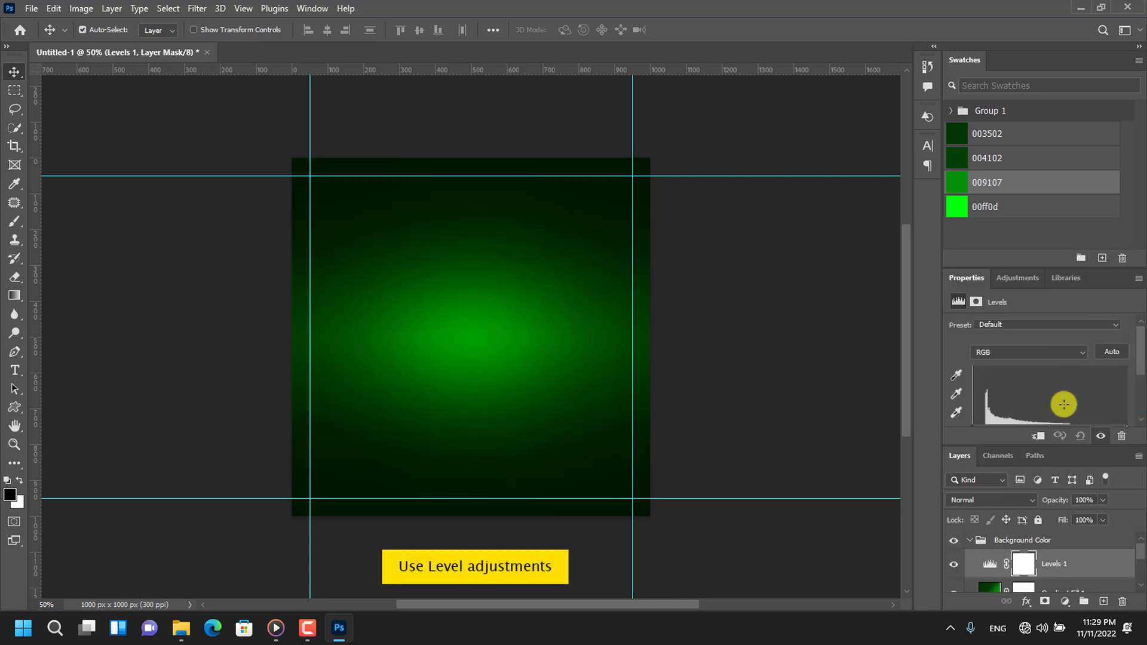
scroll(1052, 359, down, 2)
drag(975, 372, 978, 372)
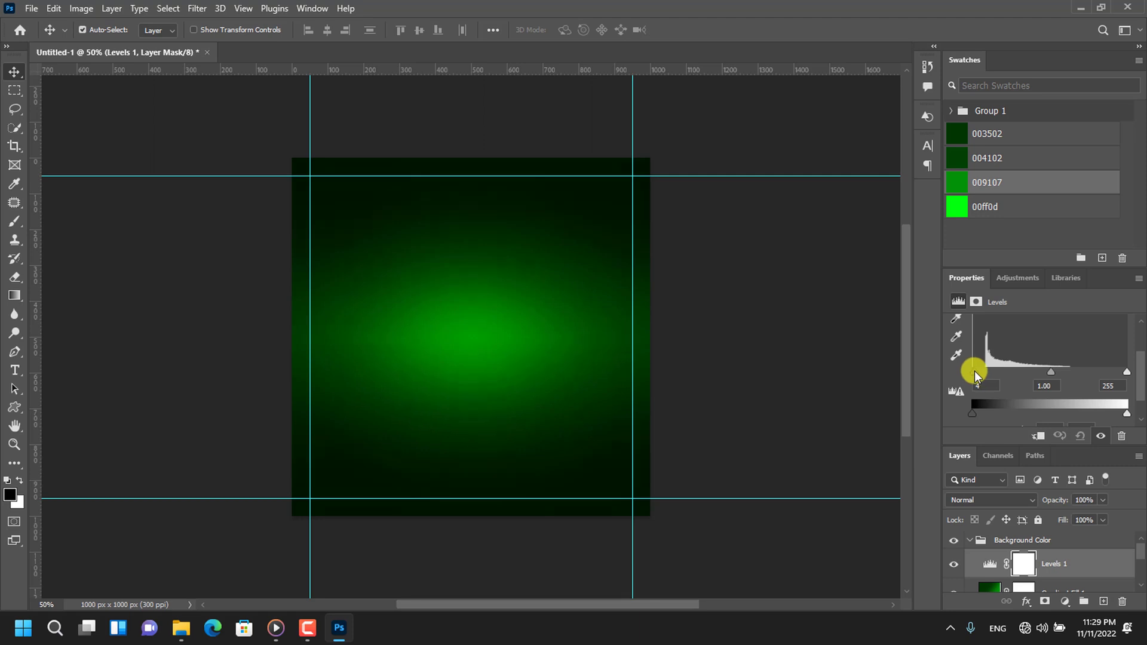
click(1138, 279)
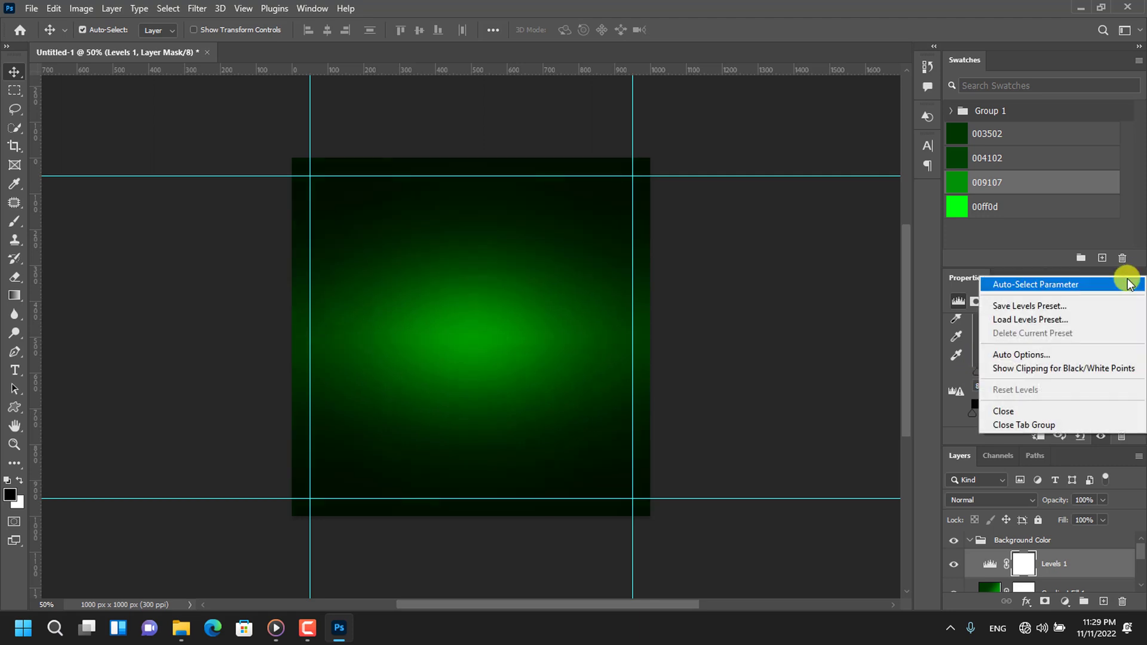
click(1028, 425)
Create a new layer group named Image above Background Color.
drag(1058, 266, 1054, 243)
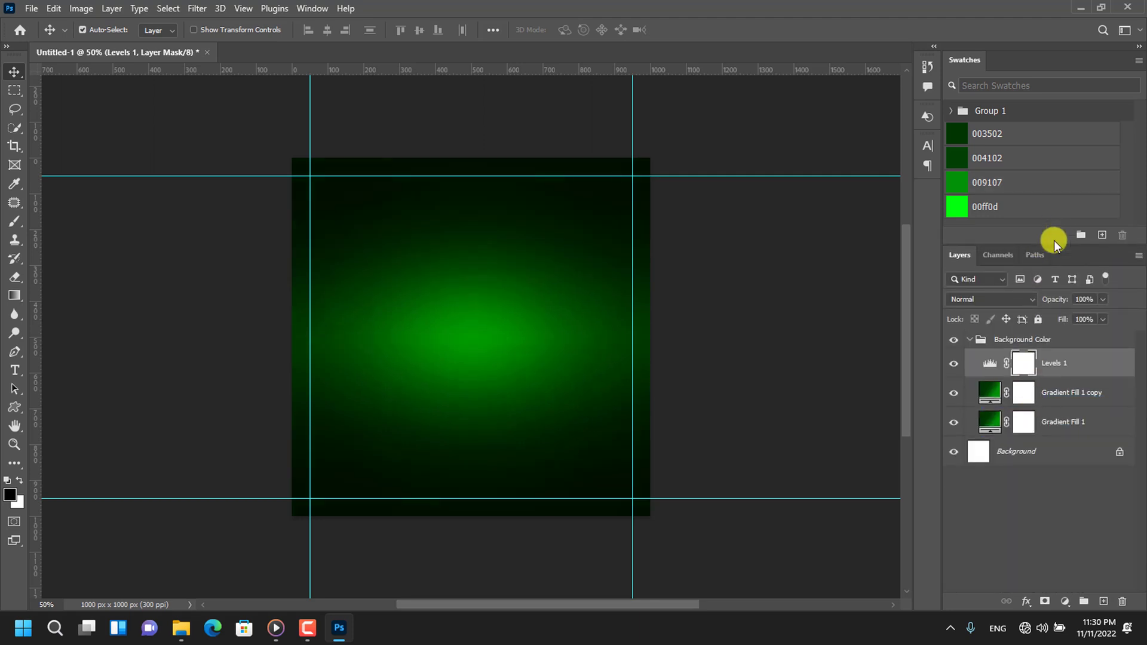
click(975, 341)
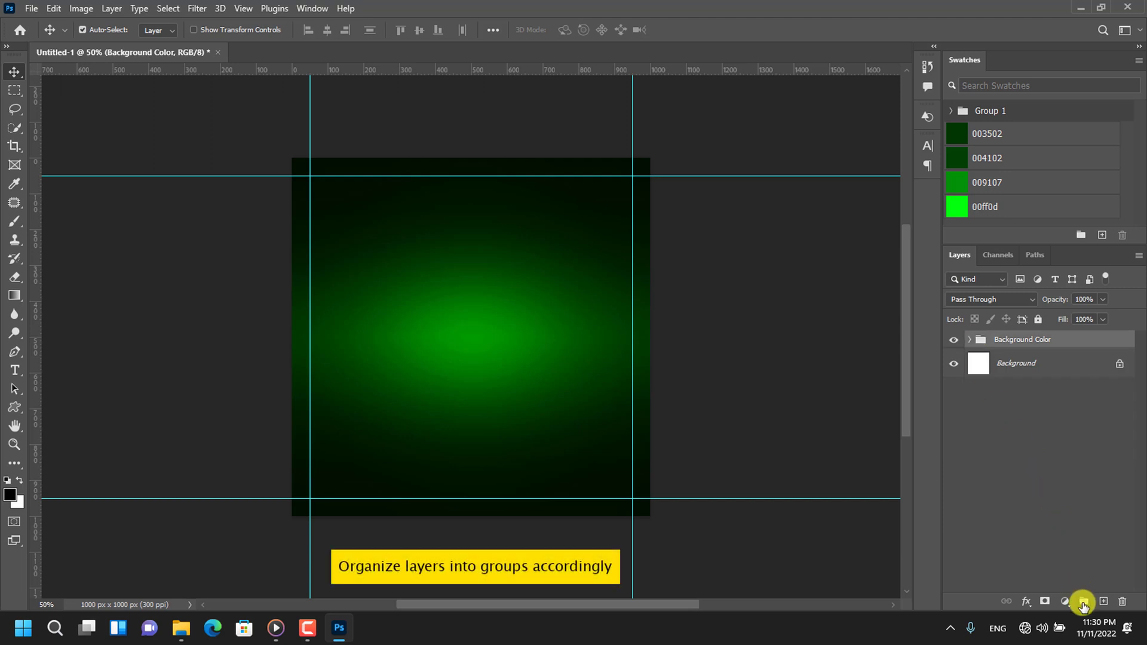
click(1083, 603)
key(Return)
Add an empty Layer 1 above Levels 1 and set a soft 165 px brush.
click(969, 358)
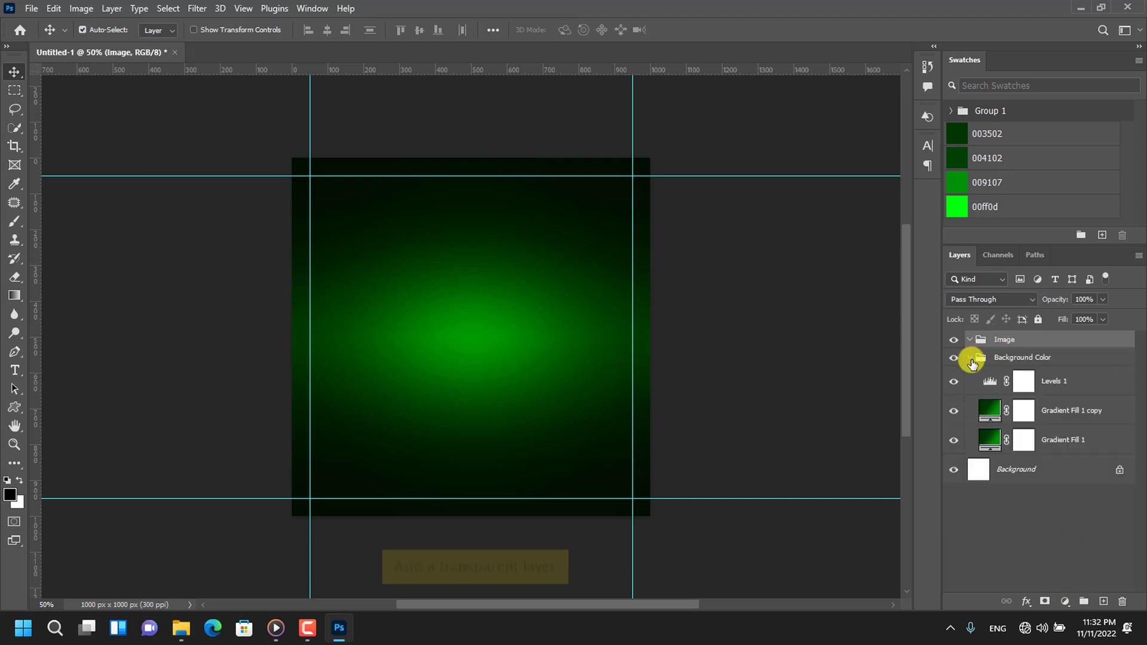
click(1023, 381)
click(1101, 600)
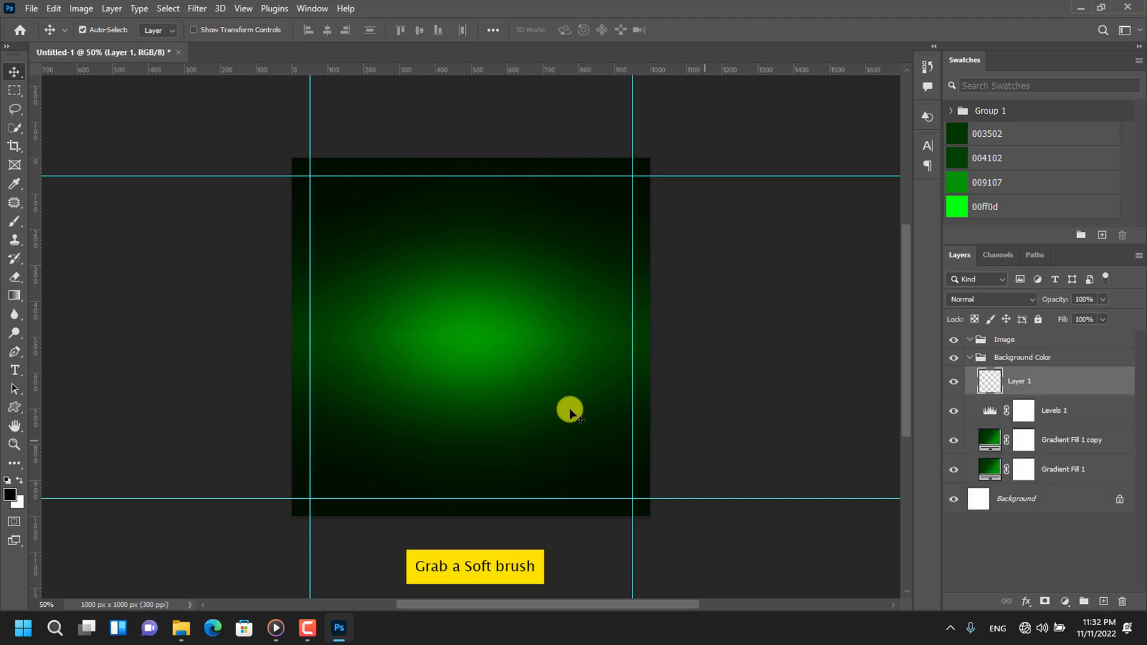
click(17, 226)
click(102, 30)
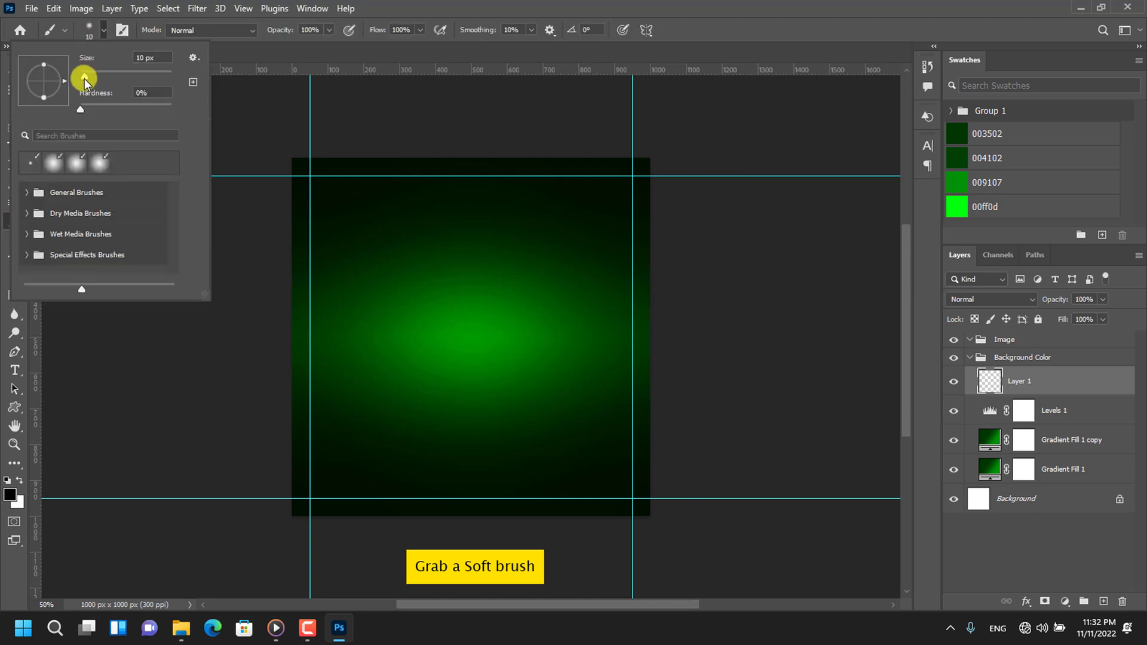
drag(84, 78, 146, 75)
Paint one large soft bright green 00ff0d dab at the canvas centre.
click(959, 207)
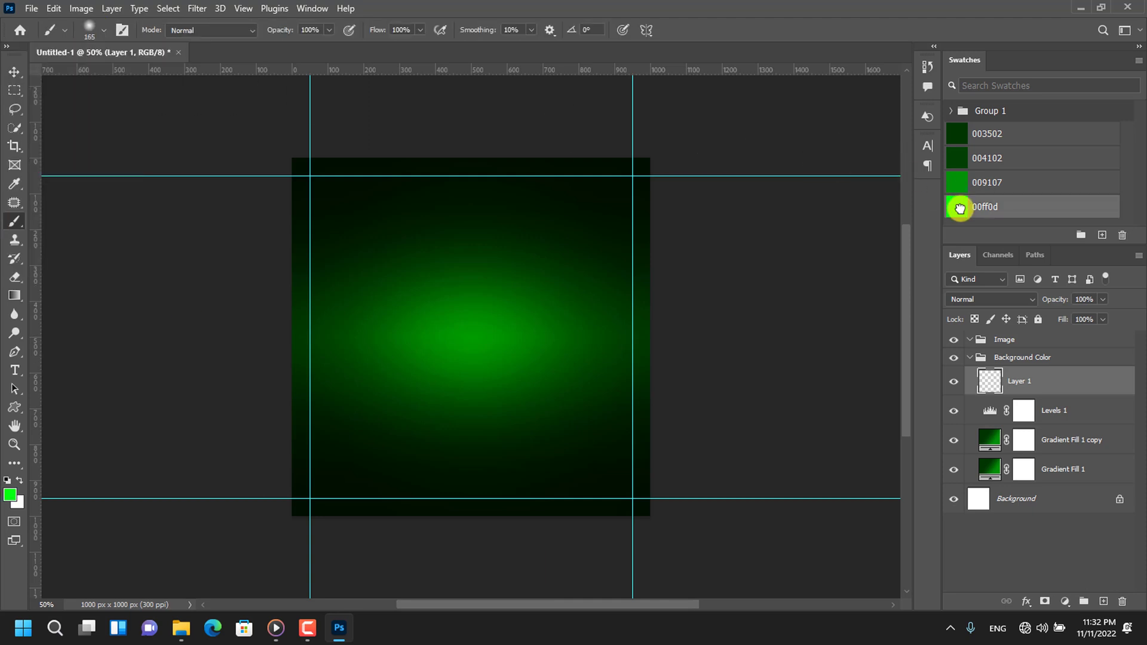
drag(459, 336, 511, 348)
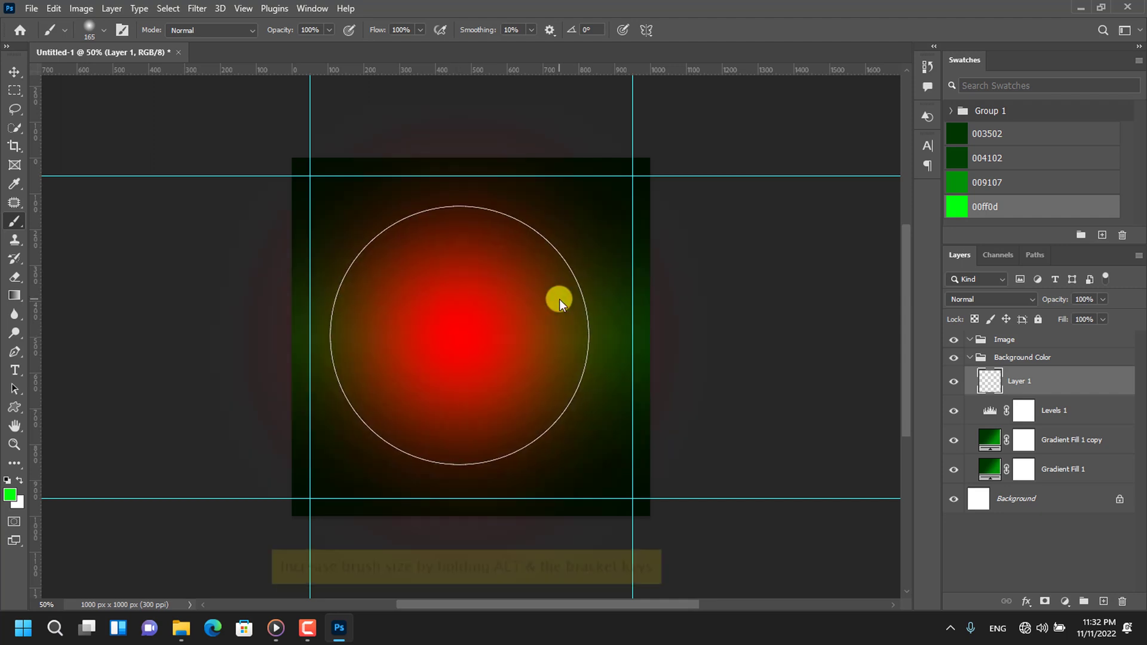
click(511, 348)
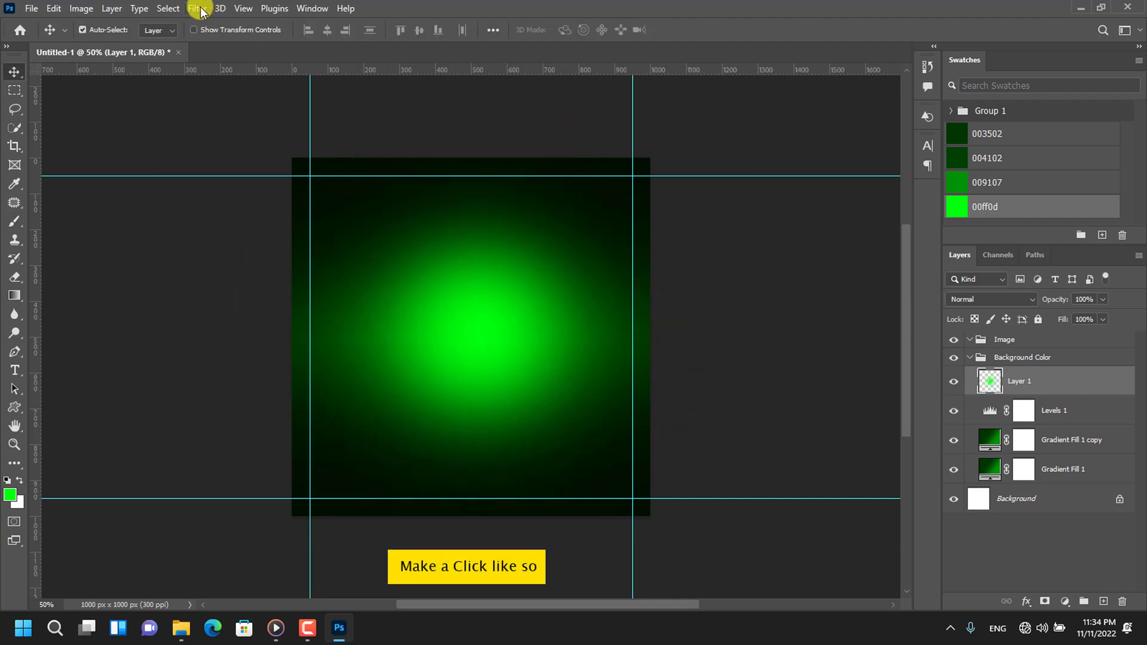
Apply a 157° Spin Blur with its ring widened over most of the image.
click(200, 9)
mouse_move(206, 177)
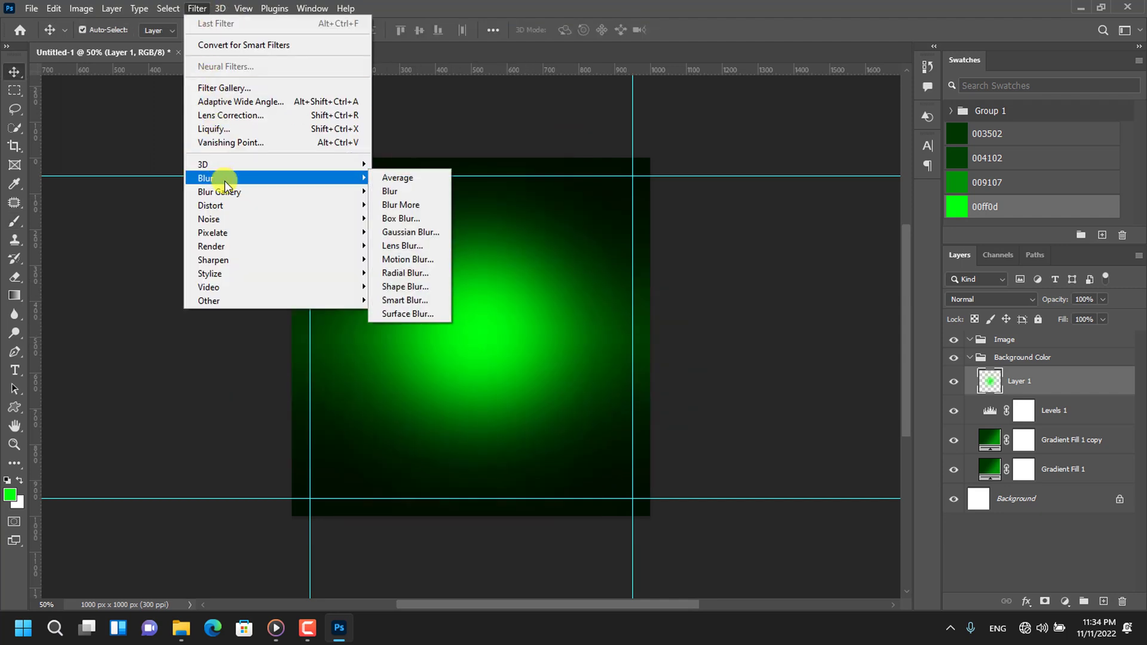
click(394, 244)
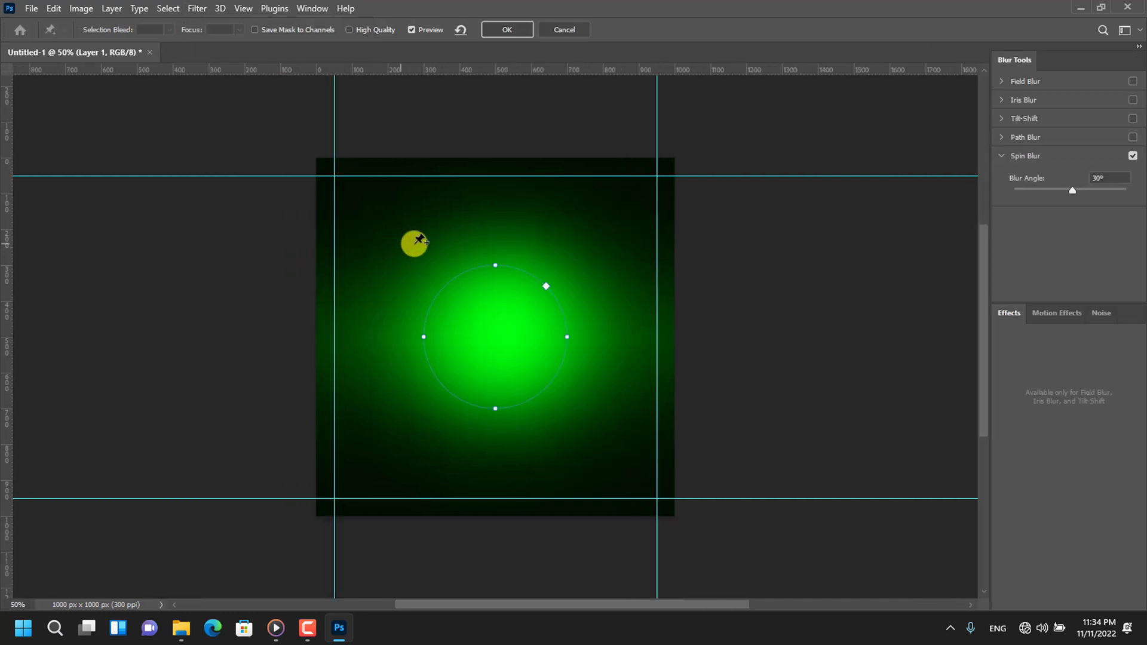
text(157)
drag(567, 294, 649, 259)
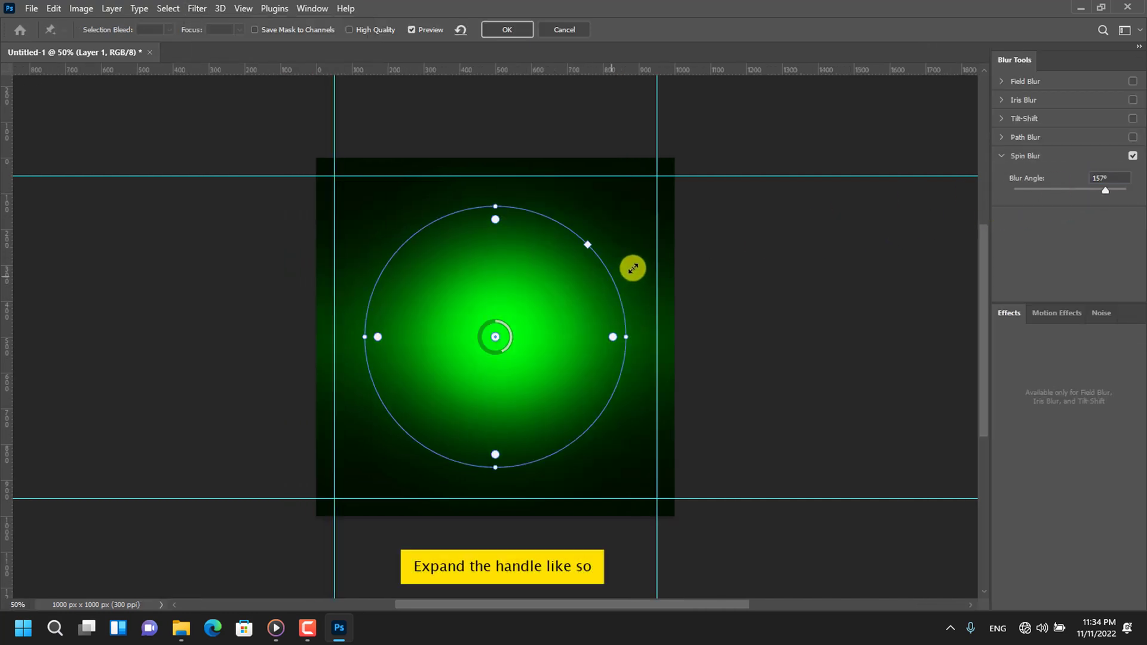
click(508, 29)
Scale the green glow up to about 174% and move it toward the canvas top.
key(ctrl+t)
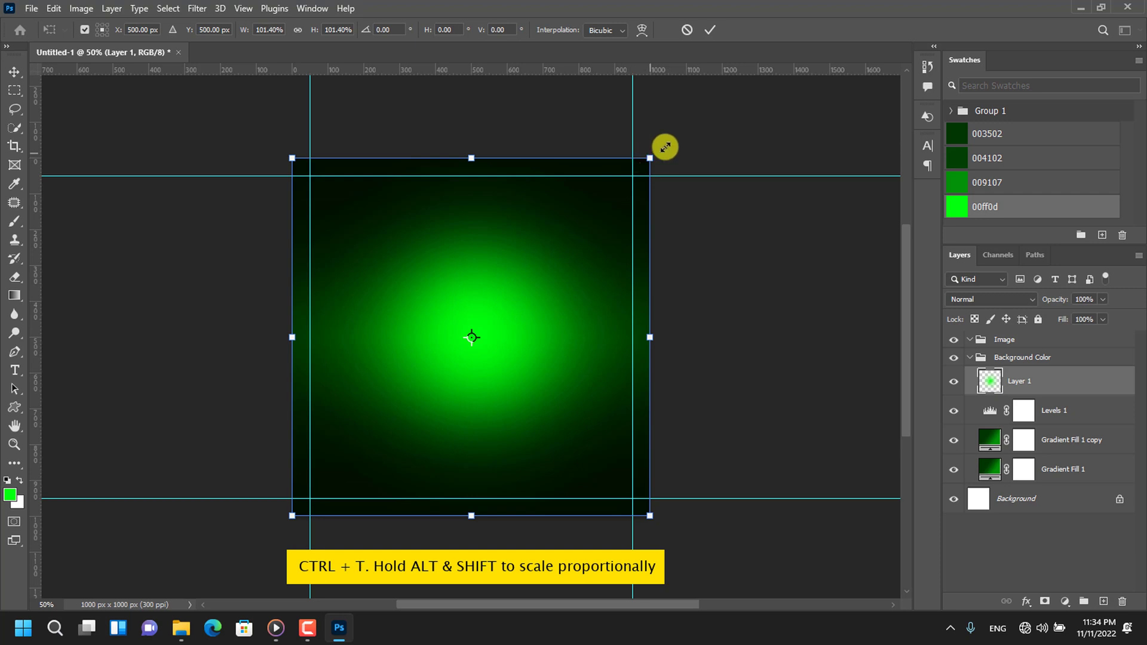
drag(666, 147, 782, 110)
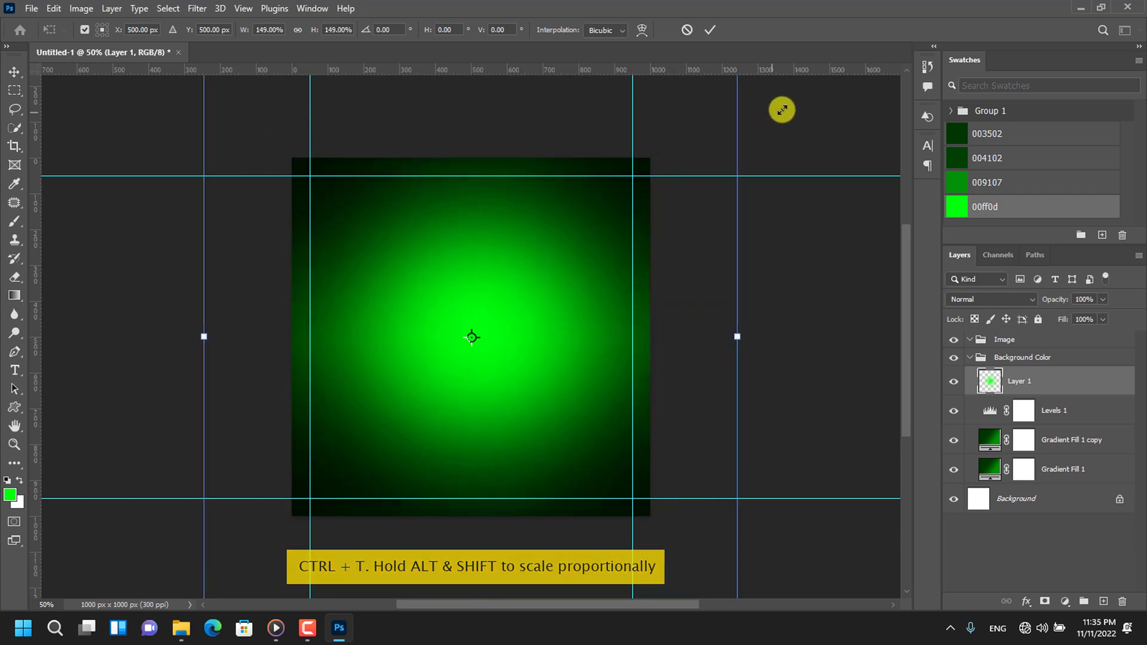
drag(512, 328, 515, 254)
key(ctrl+plus)
key(ctrl+minus)
key(ctrl+minus)
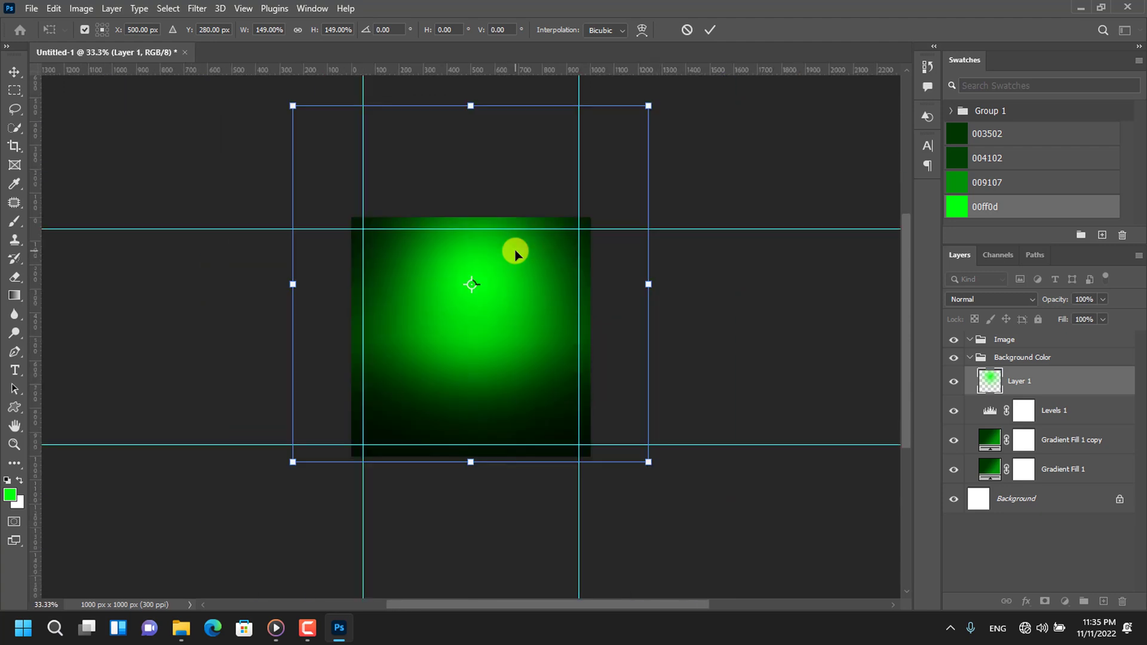
mouse_move(645, 464)
mouse_down()
mouse_move(672, 492)
mouse_move(666, 482)
mouse_up()
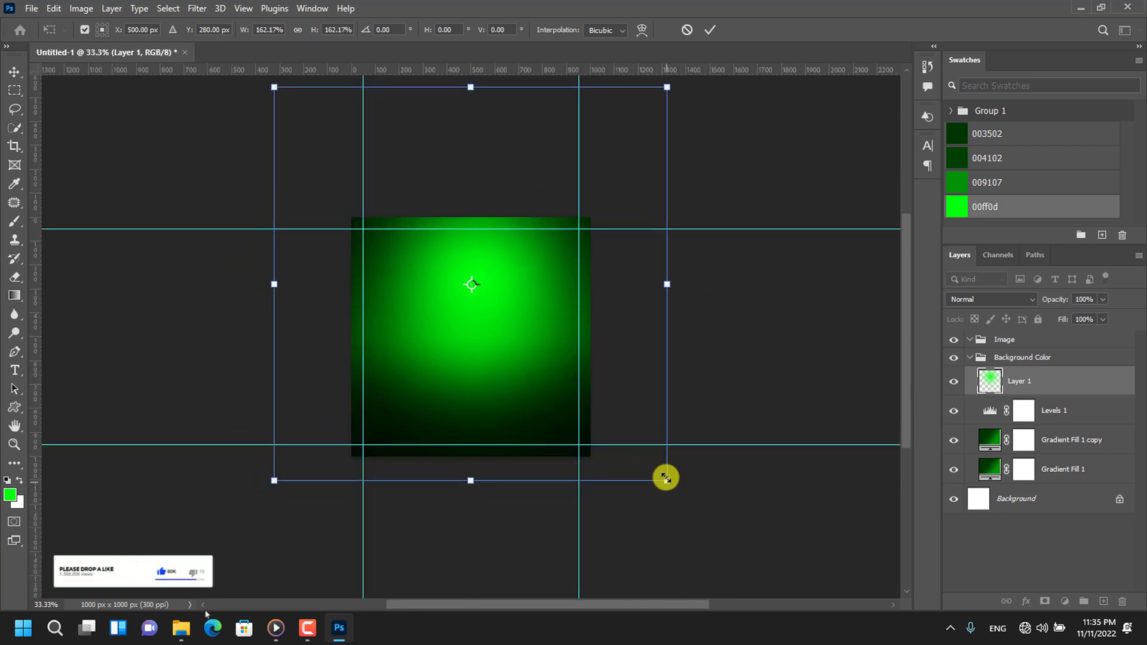
key(Return)
key(ctrl+0)
key(ctrl+minus)
key(ctrl+minus)
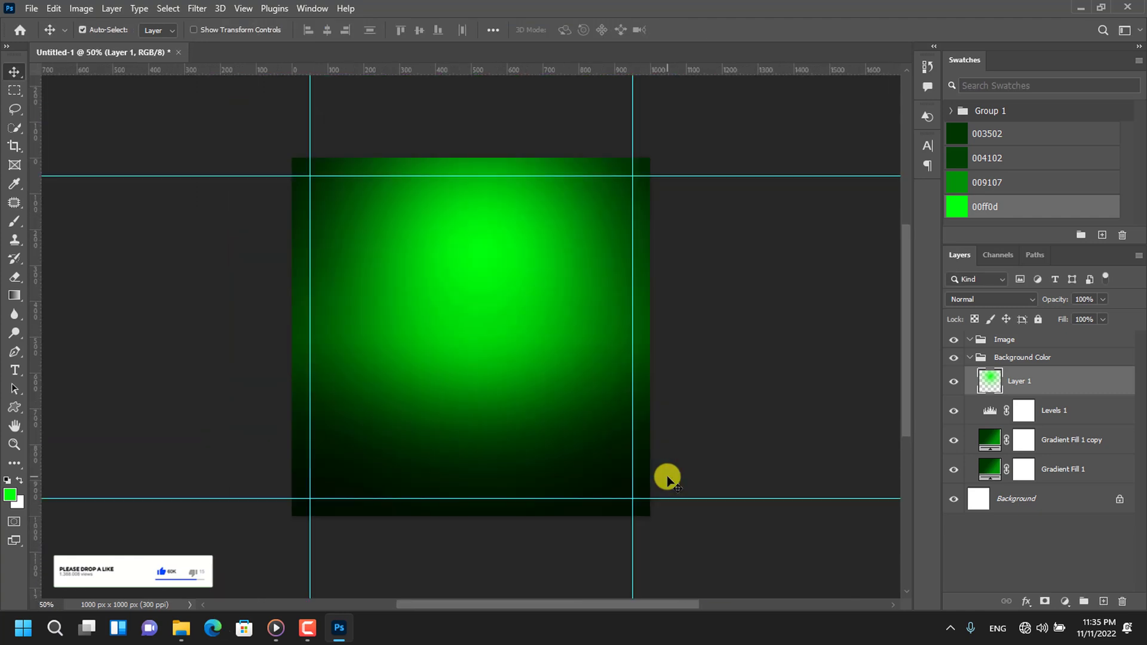
Bring the recent snow particle image into Untitled-1 as Layer 2, scaled to poster size.
click(31, 8)
mouse_move(60, 92)
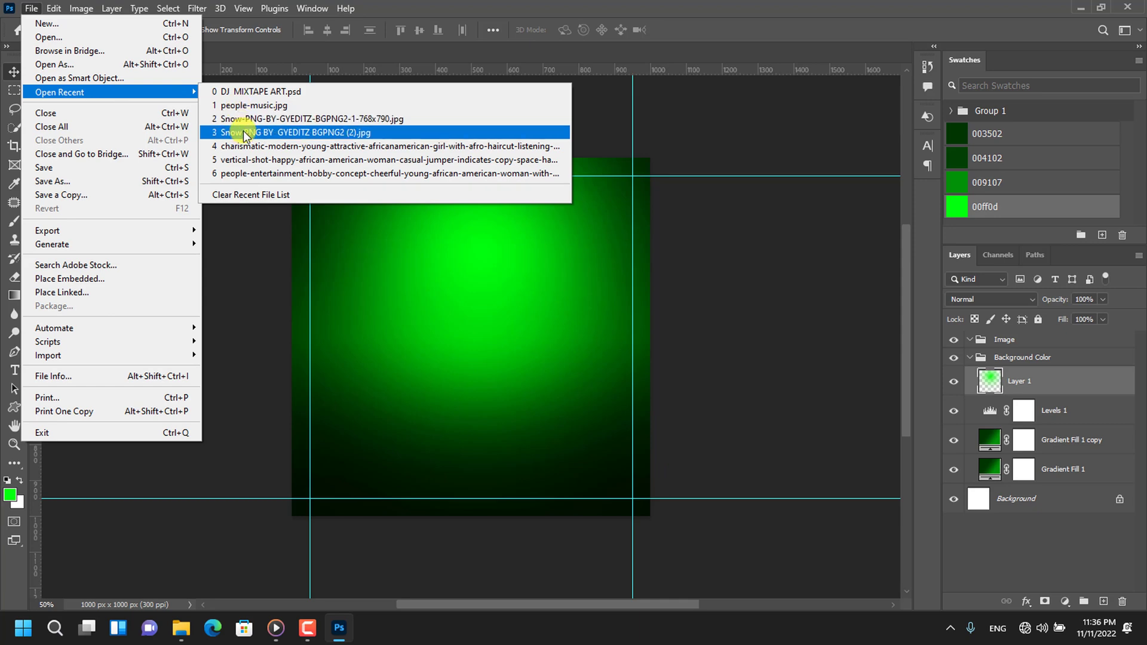
click(242, 132)
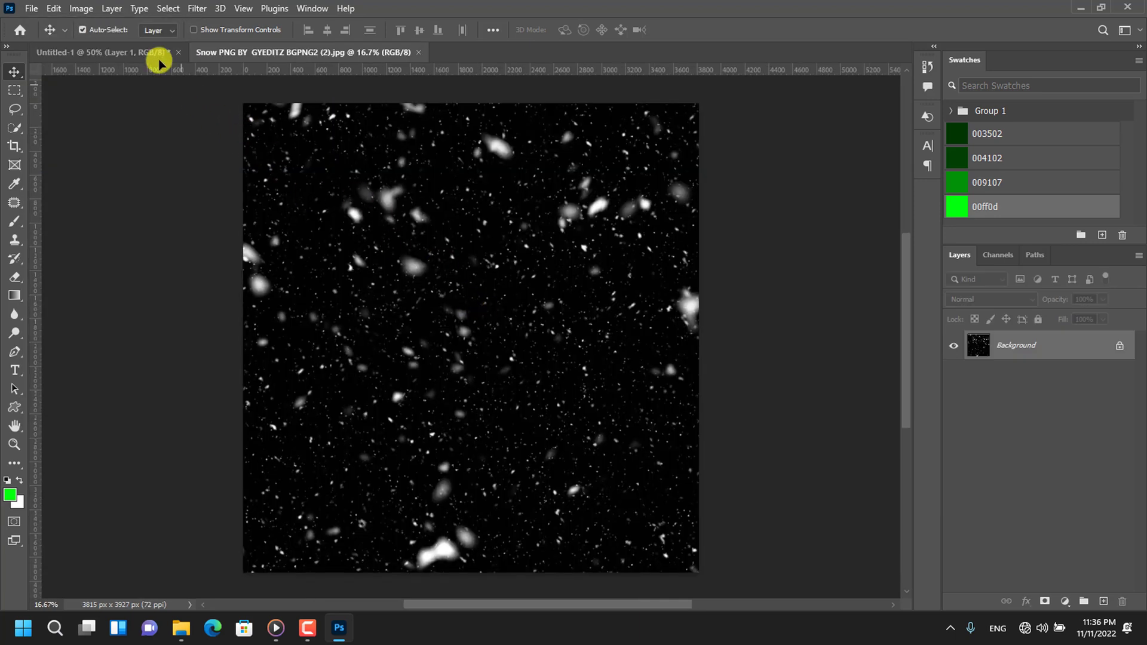
click(154, 54)
drag(479, 339, 479, 339)
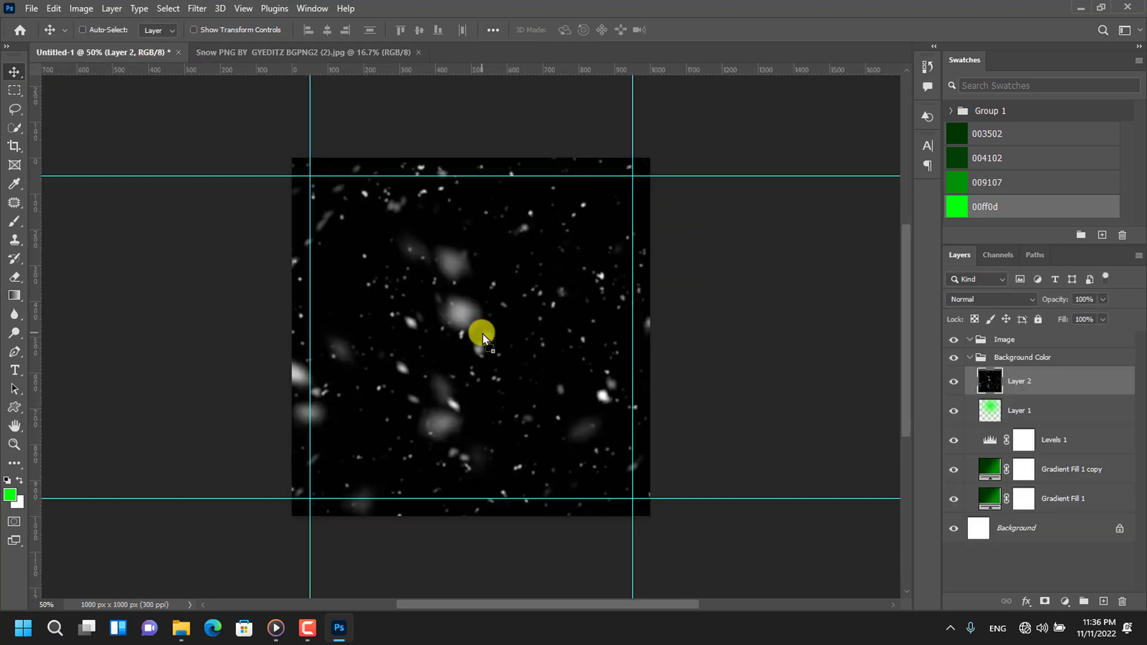
key(ctrl+t)
key(ctrl+minus)
key(ctrl+minus)
key(ctrl+minus)
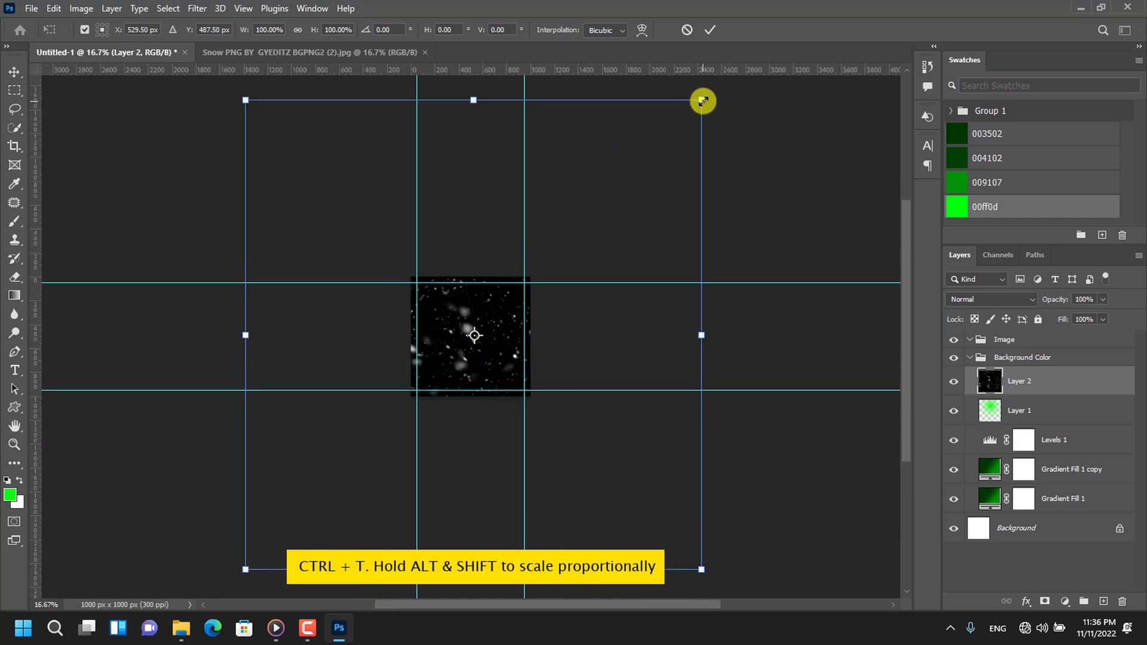
mouse_move(703, 101)
mouse_down()
mouse_move(586, 217)
mouse_move(566, 302)
mouse_up()
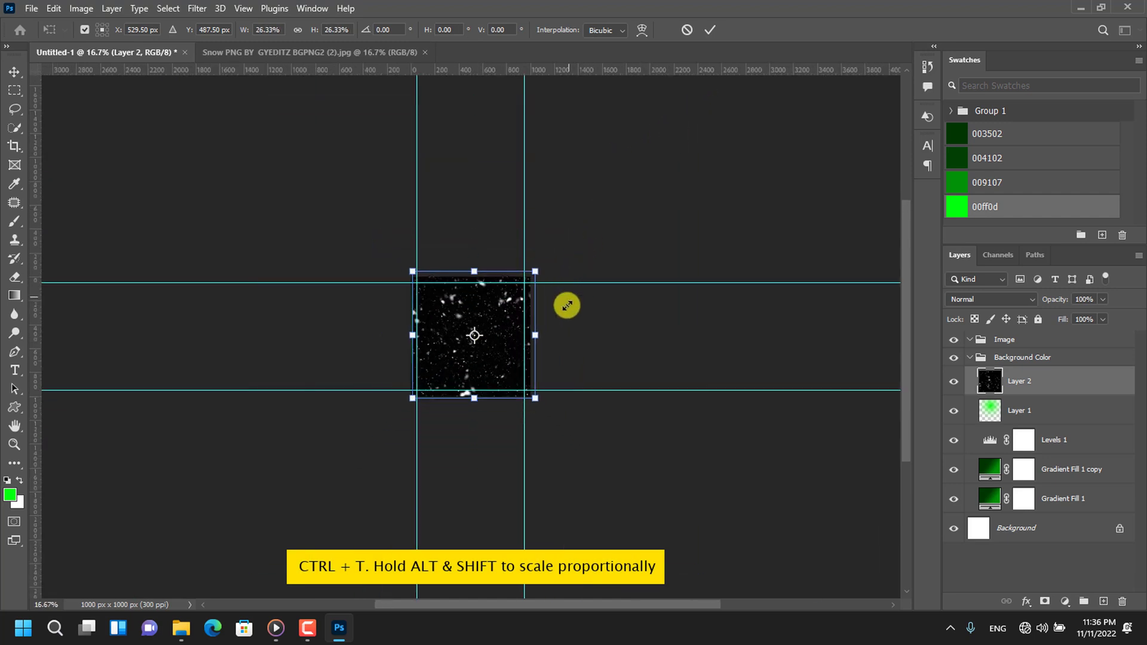
key(ctrl+plus)
key(ctrl+plus)
key(ctrl+plus)
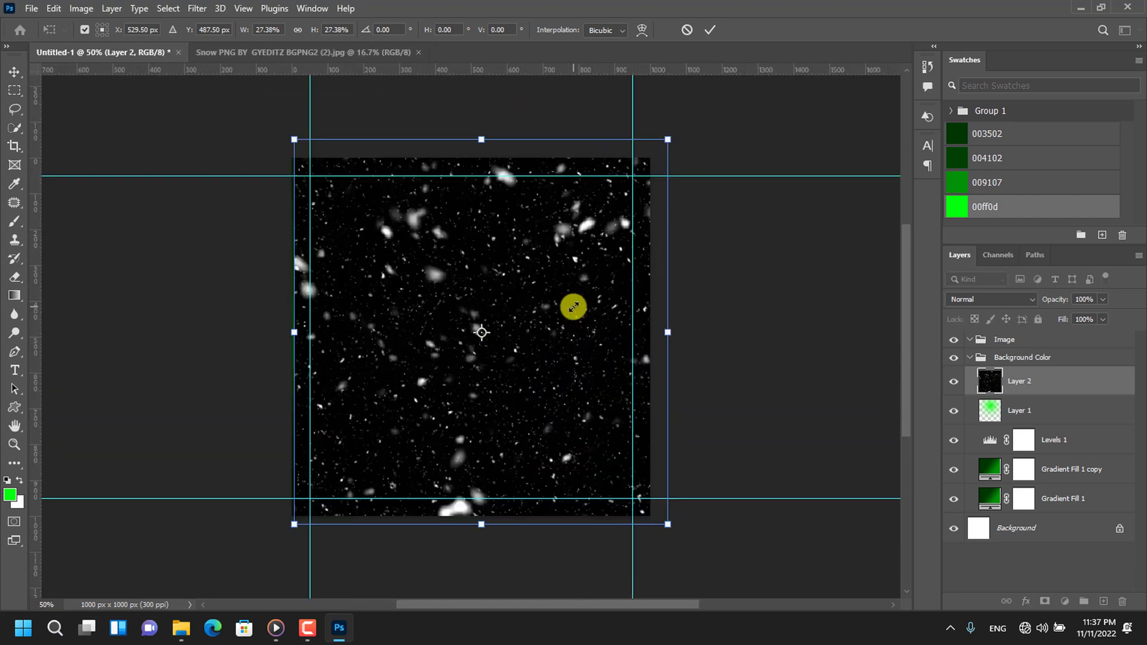
Commit the snow layer's size and blend it in Color Dodge.
click(709, 30)
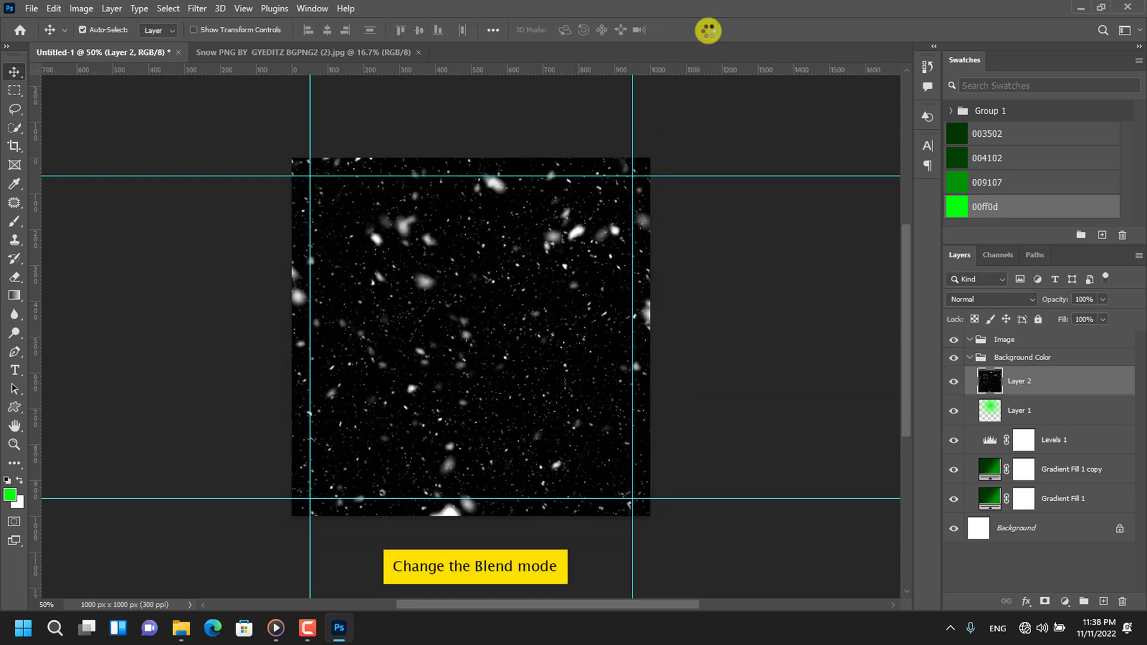
click(962, 300)
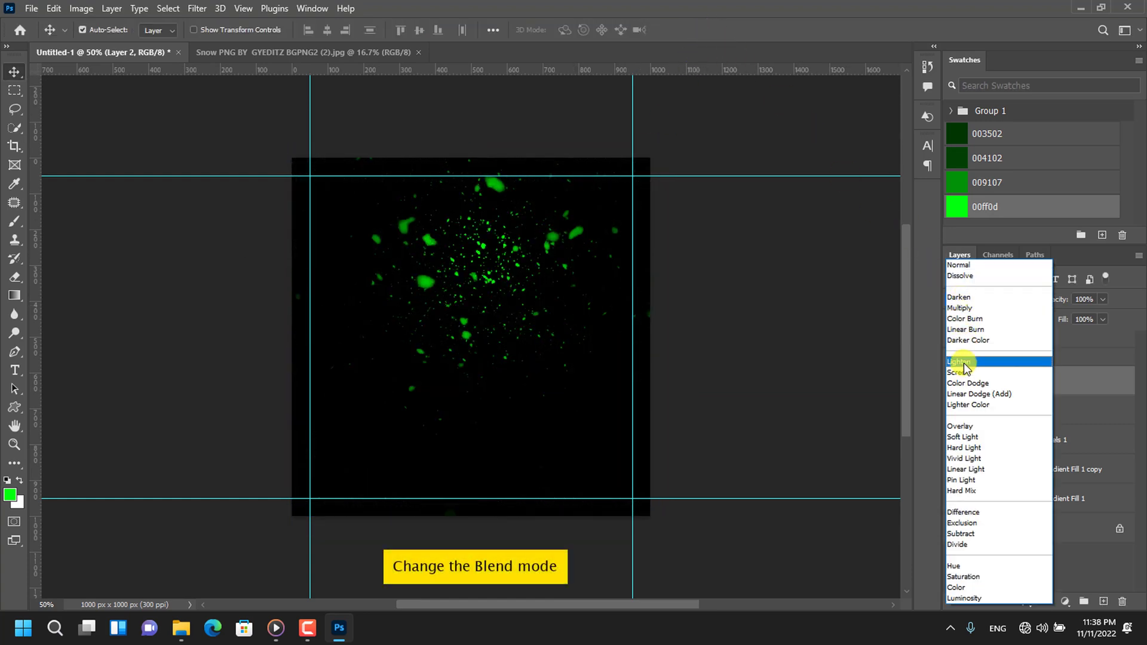
click(963, 380)
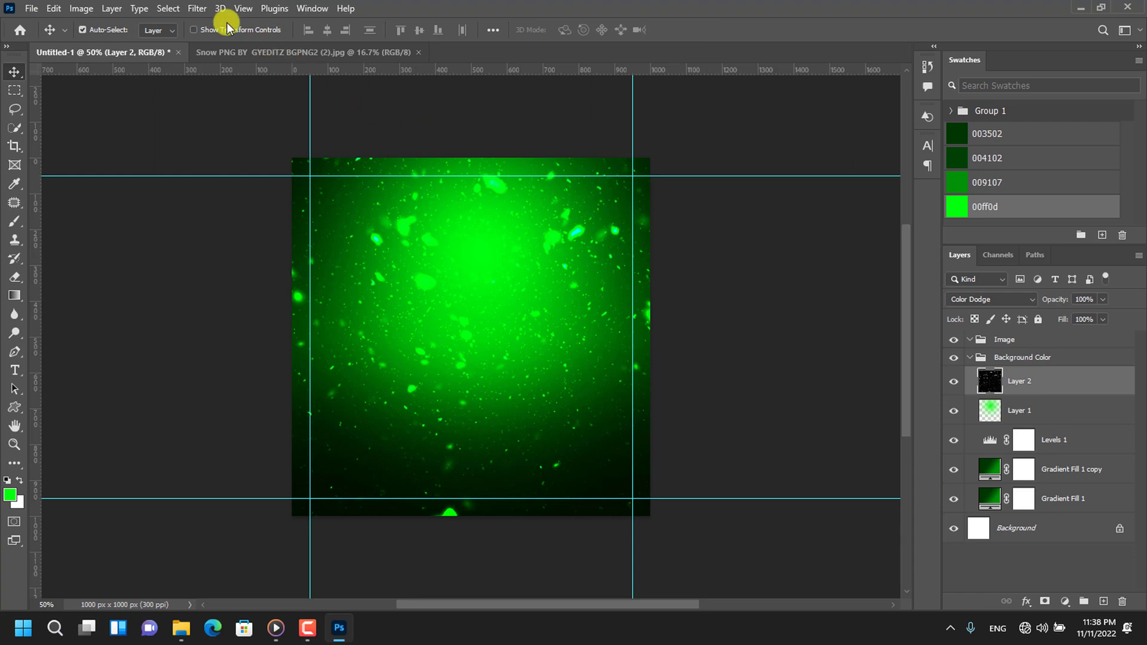
Preview a 10 px Field Blur with 88% light bokeh and 28% bokeh colour.
click(197, 8)
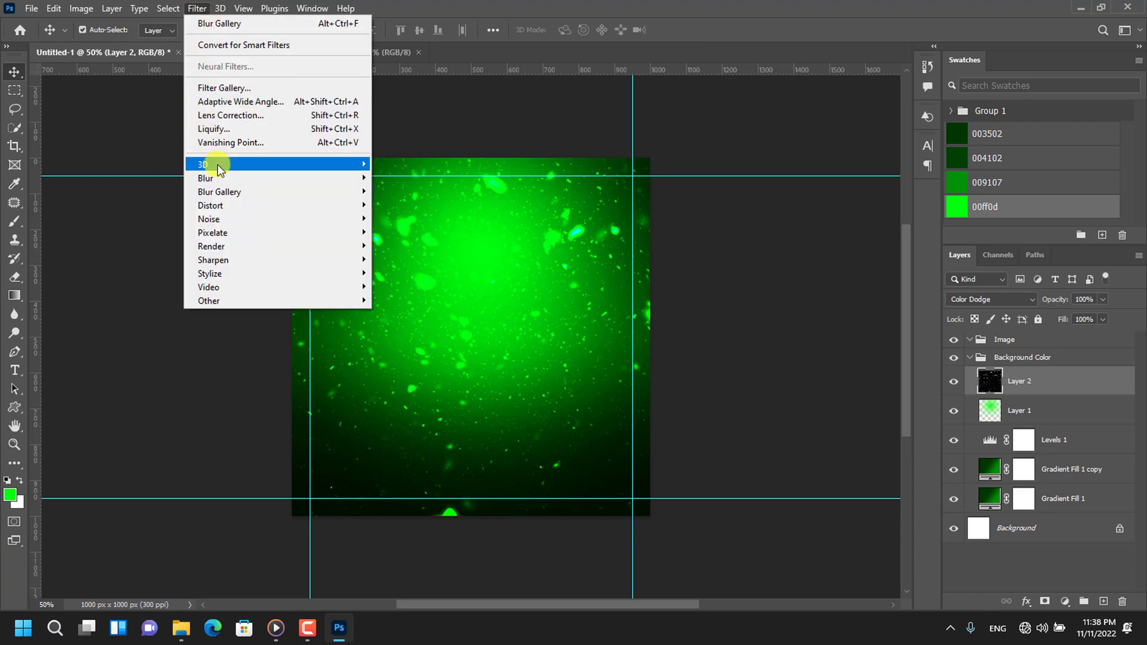
mouse_move(220, 192)
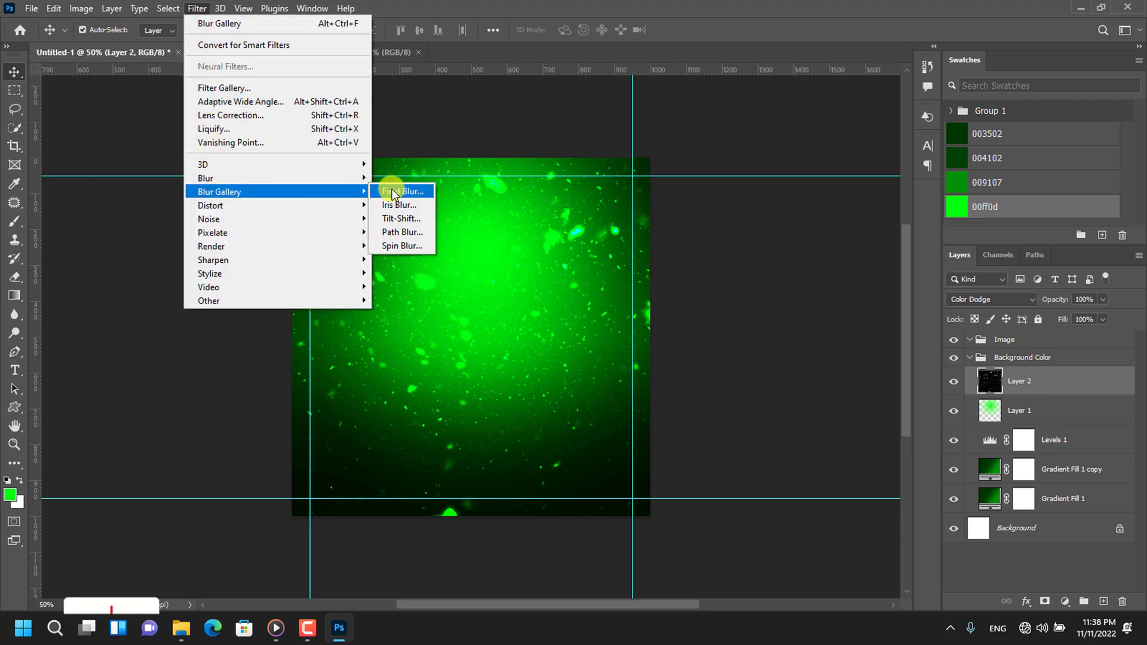
click(392, 190)
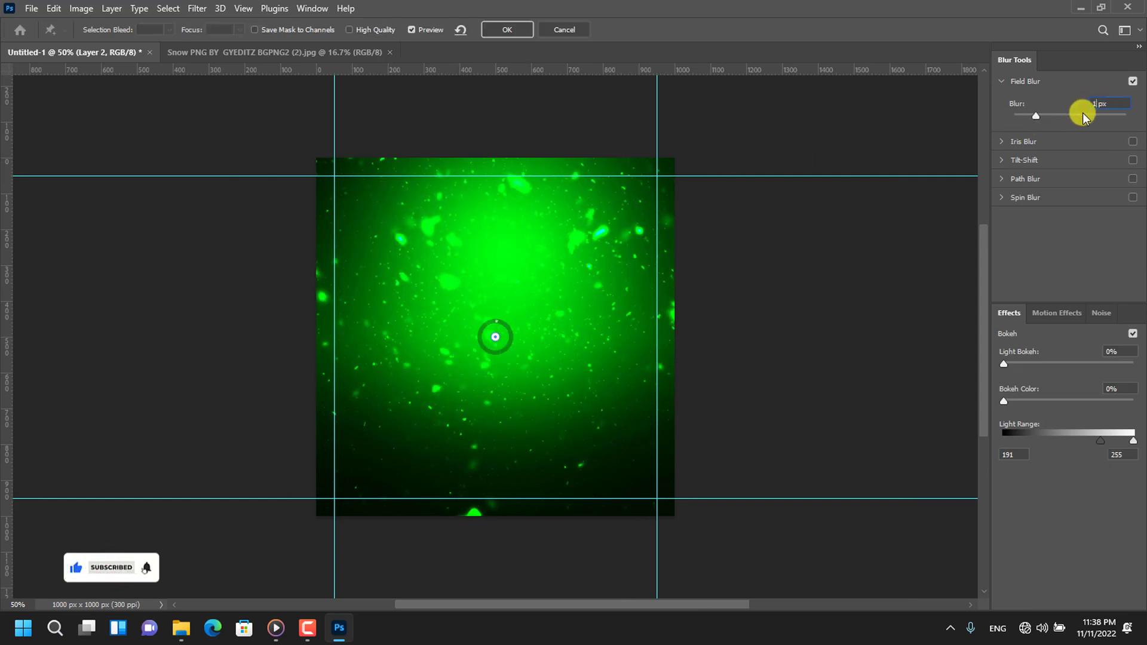
click(1113, 352)
text(88)
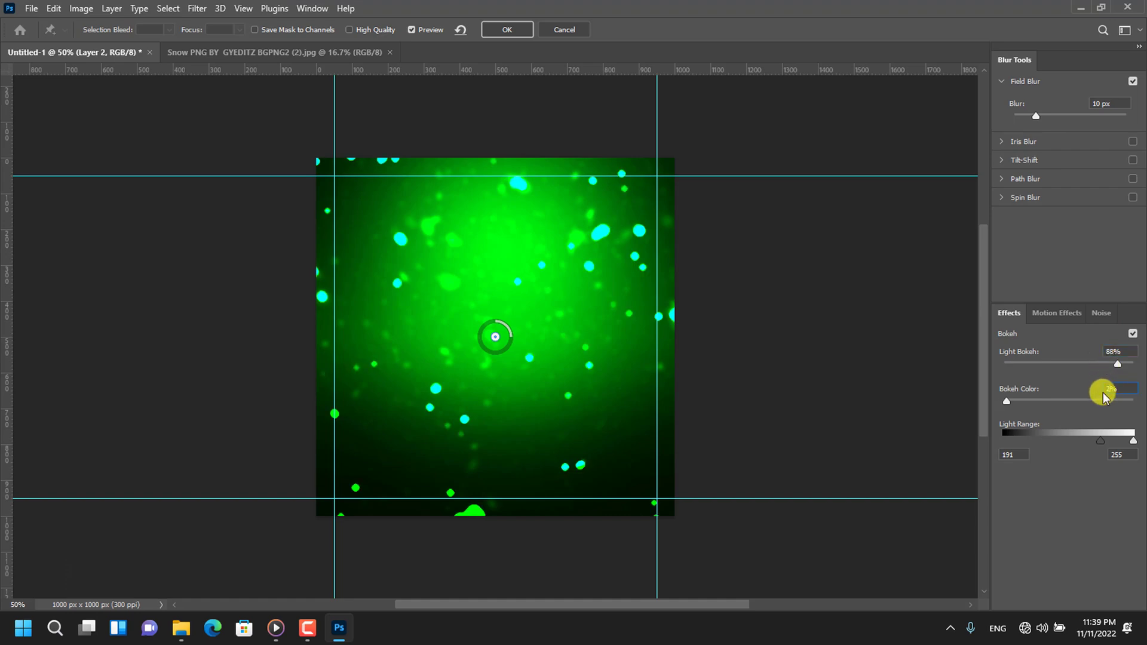
text(28)
text(186)
Apply the field blur and convert Layer 2 to a smart object.
click(504, 30)
right_click(709, 178)
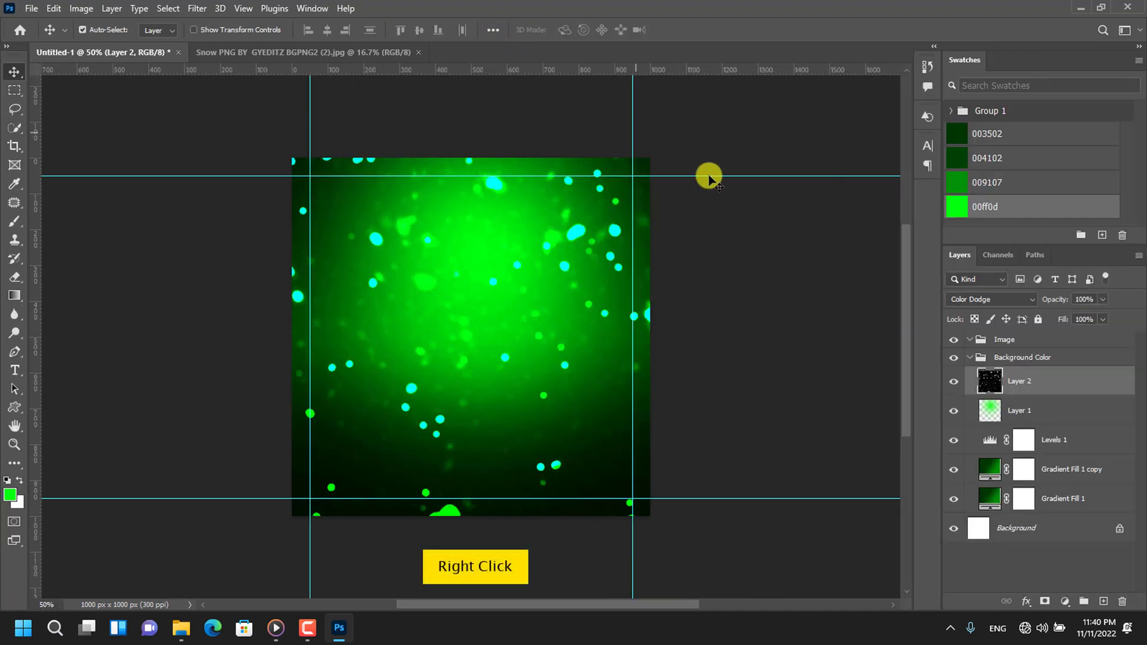
right_click(1014, 382)
click(914, 207)
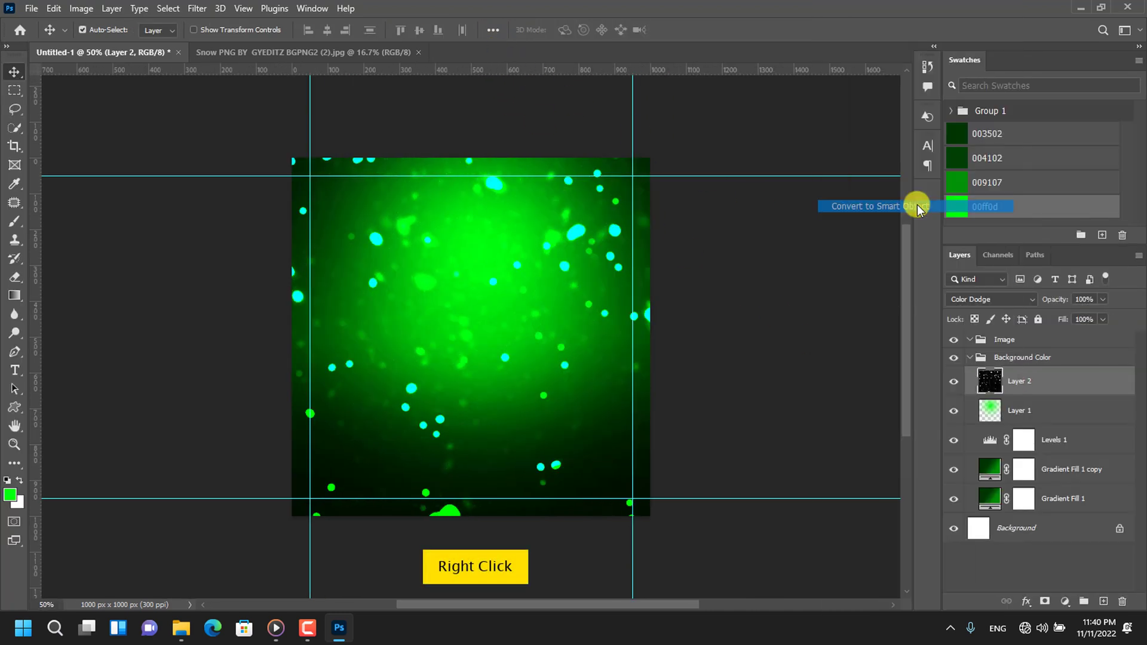
Apply a 19.4 px Gaussian Blur smart filter to the snow layer.
click(199, 9)
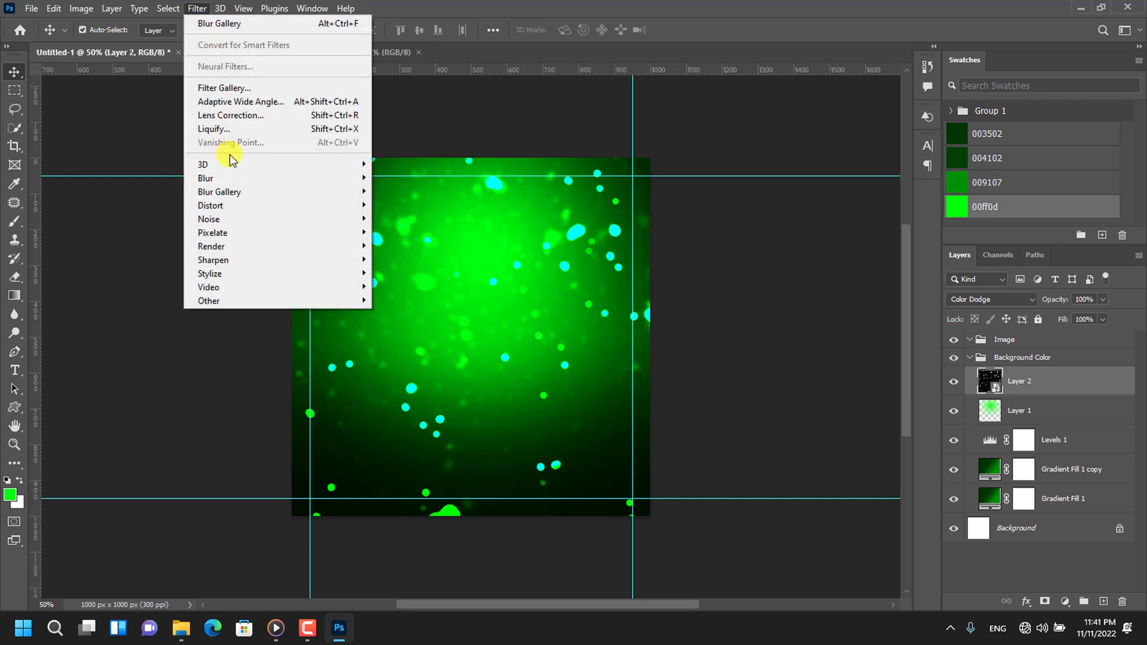
mouse_move(206, 178)
click(401, 232)
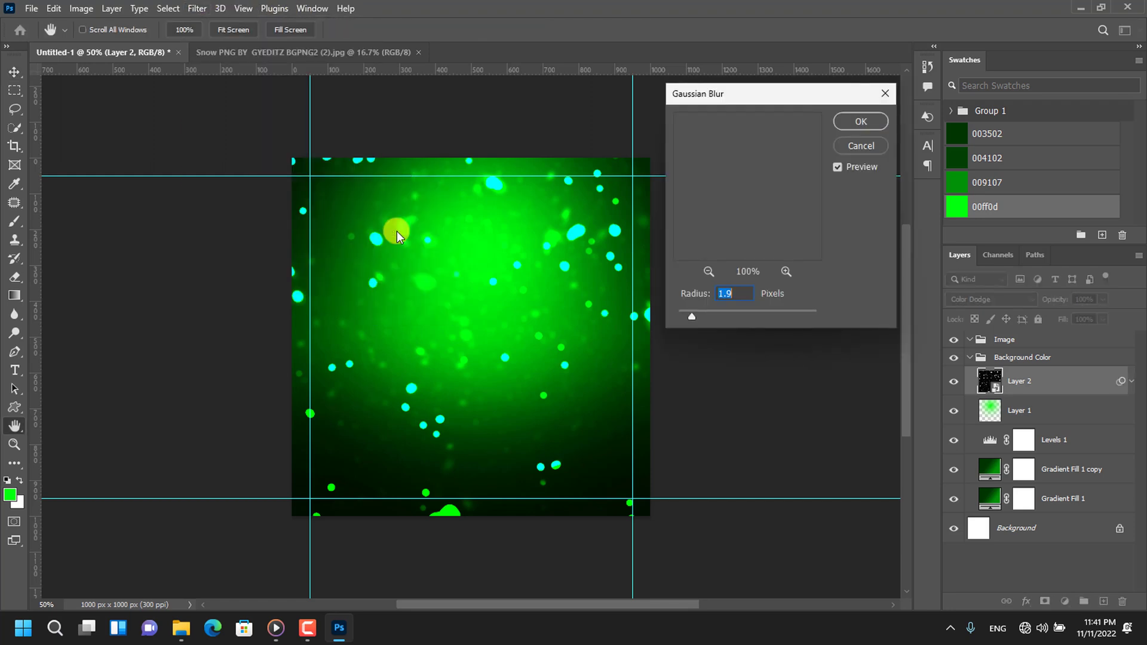
text(19.4)
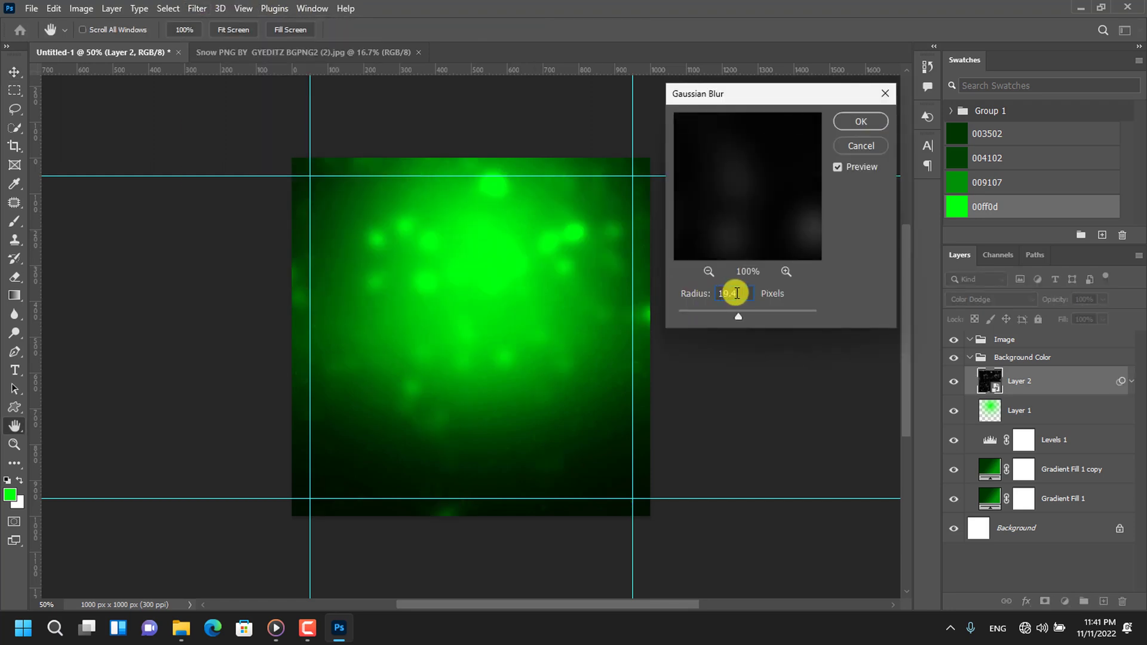
click(852, 120)
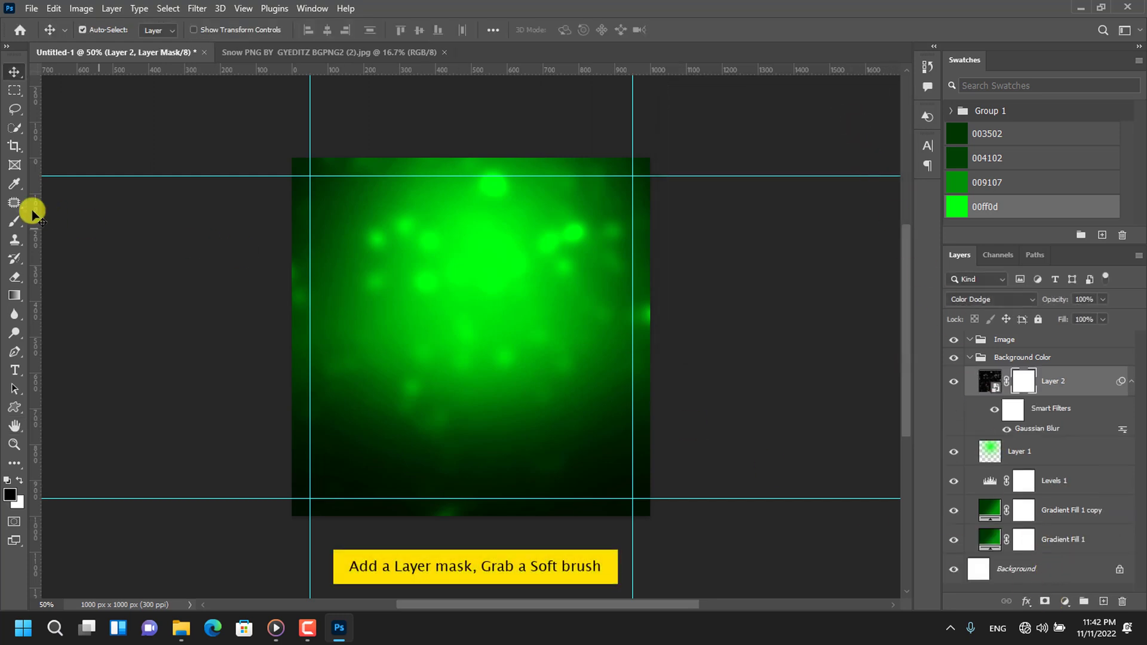
Paint Layer 2's mask with a soft black brush to hide the glow along the canvas bottom.
click(15, 221)
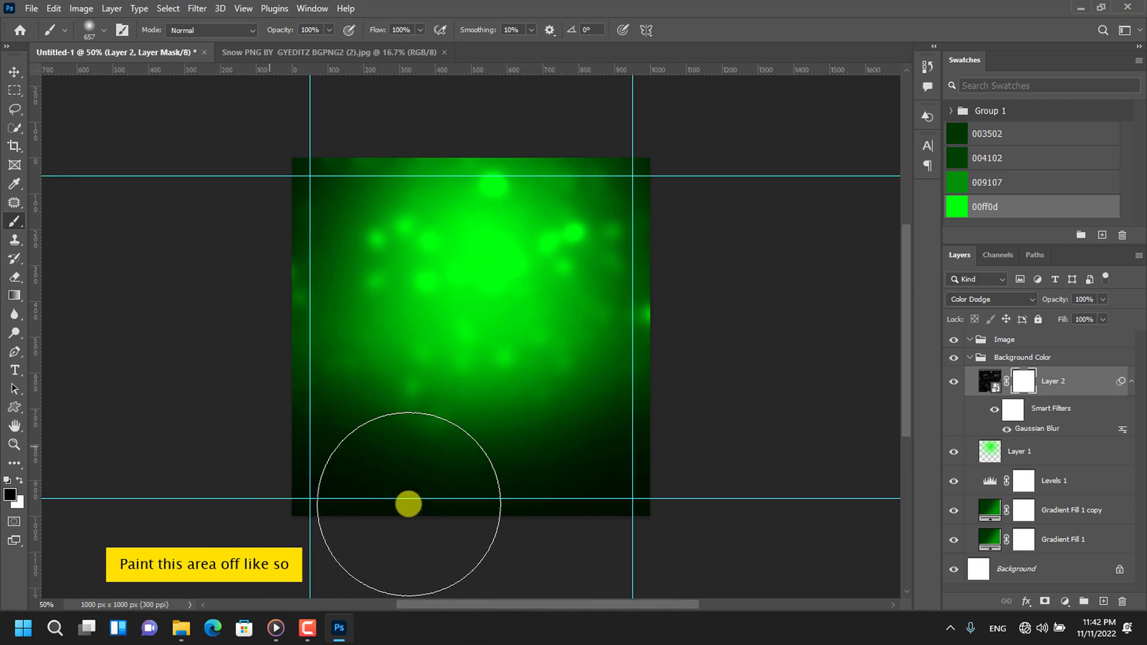
drag(409, 505, 685, 470)
key(v)
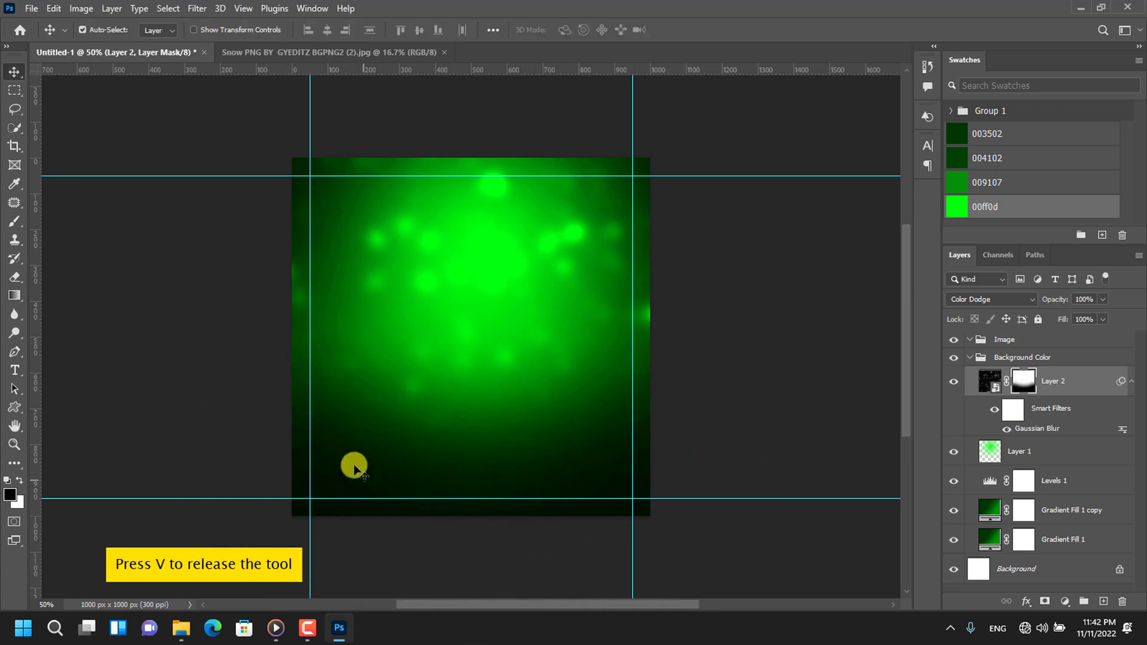
click(35, 11)
mouse_move(59, 92)
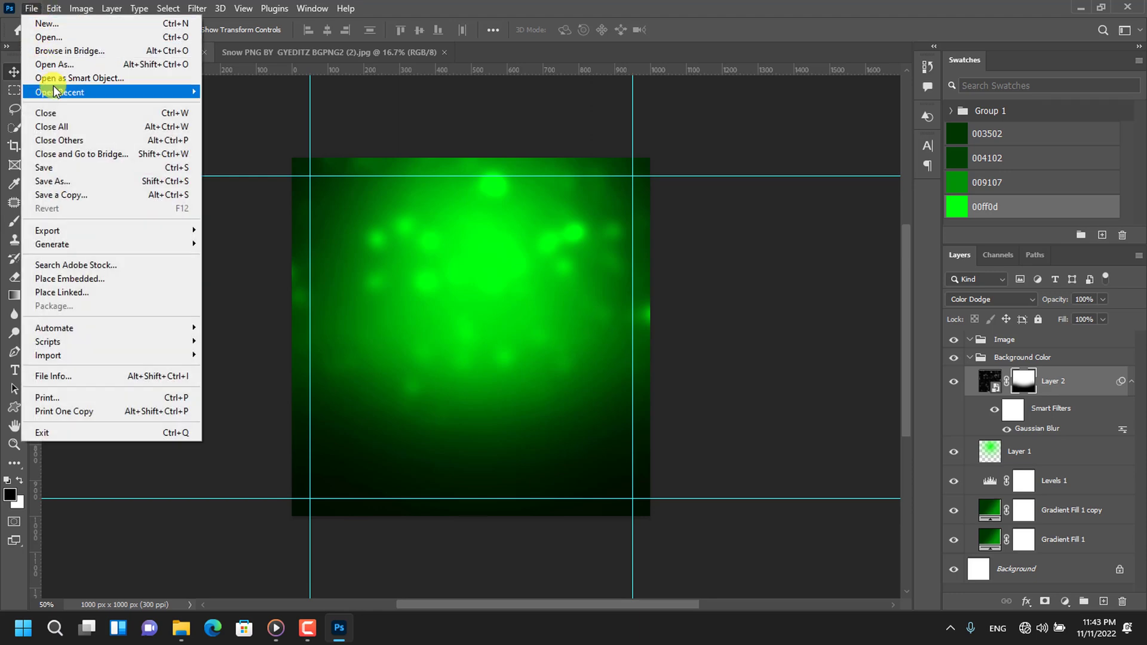
Bring the recent snow JPG into the poster as Layer 3, scaled to about 133% to cover the canvas.
click(242, 132)
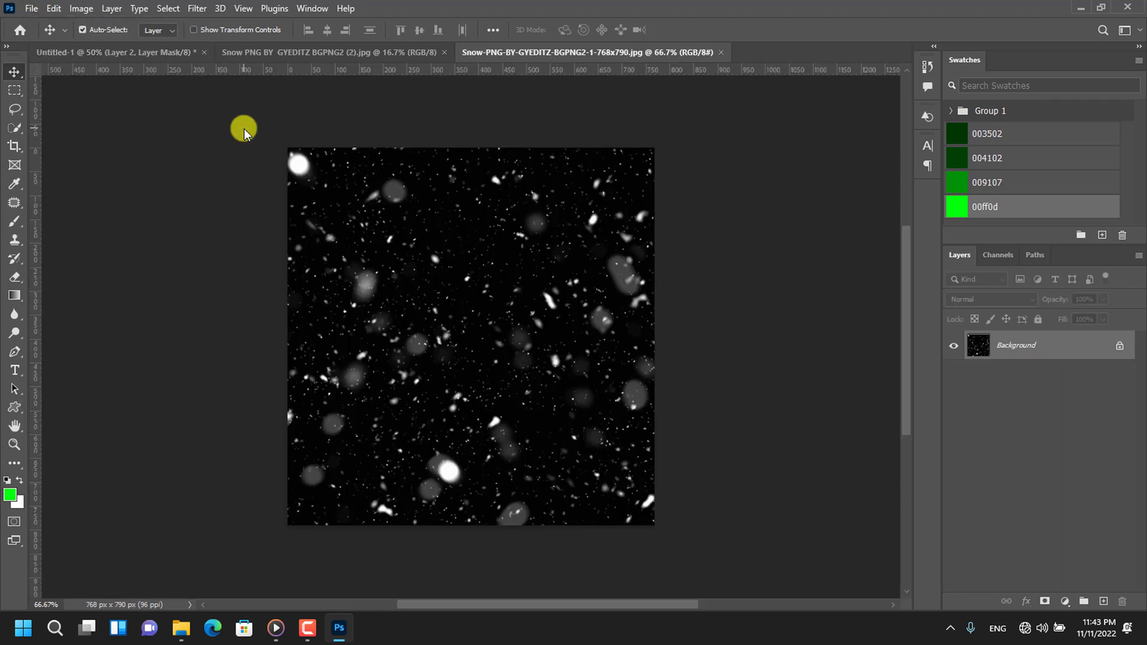
mouse_move(219, 102)
mouse_down()
mouse_move(437, 338)
mouse_move(480, 345)
mouse_up()
key(ctrl+t)
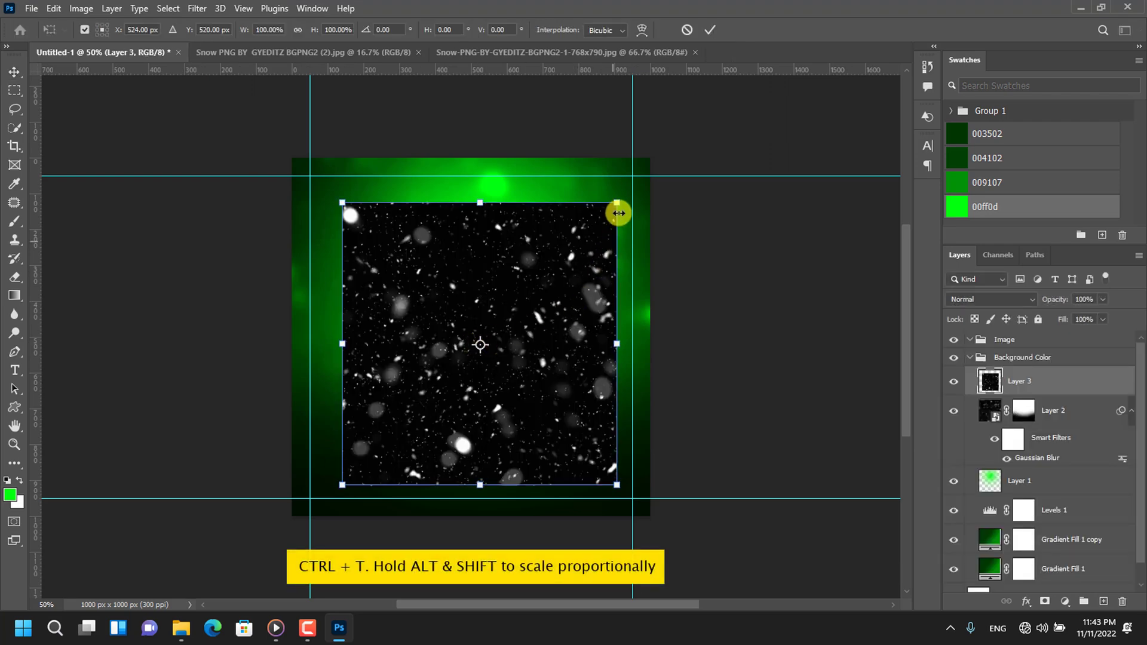
drag(619, 205, 663, 158)
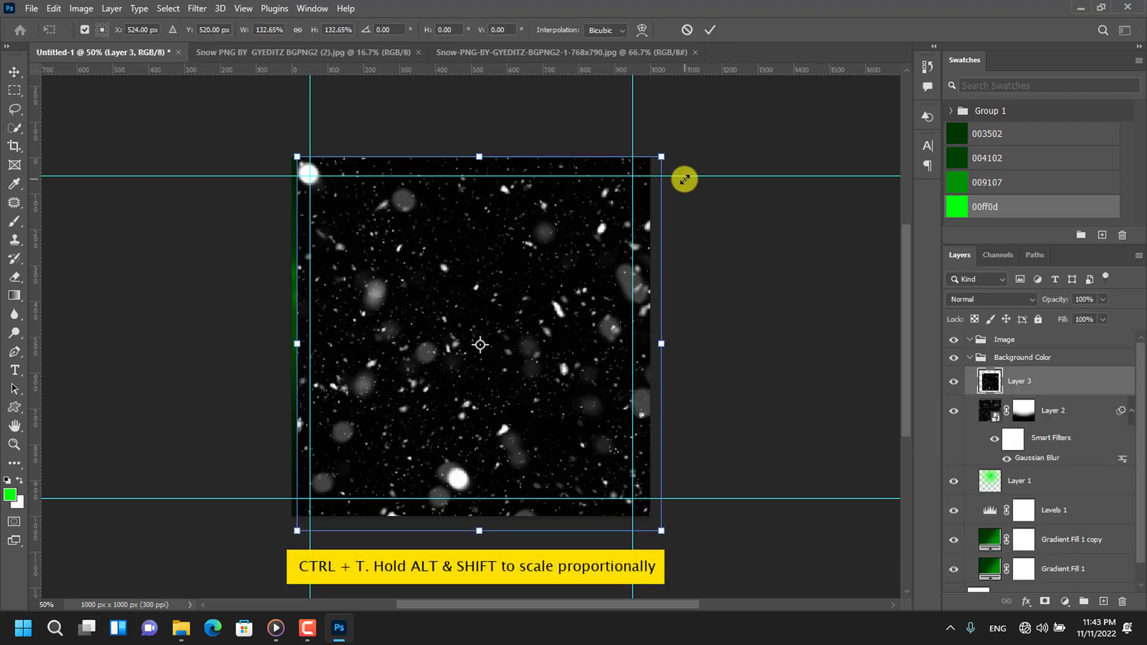
drag(488, 331, 480, 323)
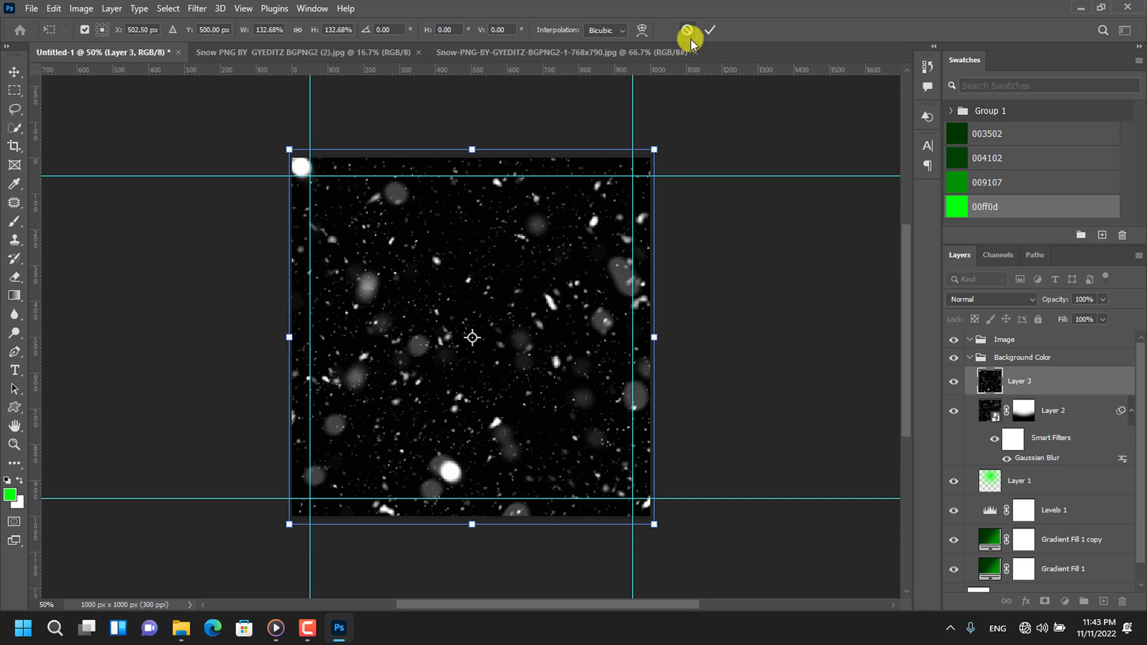
click(711, 29)
Set Layer 3's blend mode to Color Dodge and brighten it with Hue/Saturation Lightness +21.
click(960, 299)
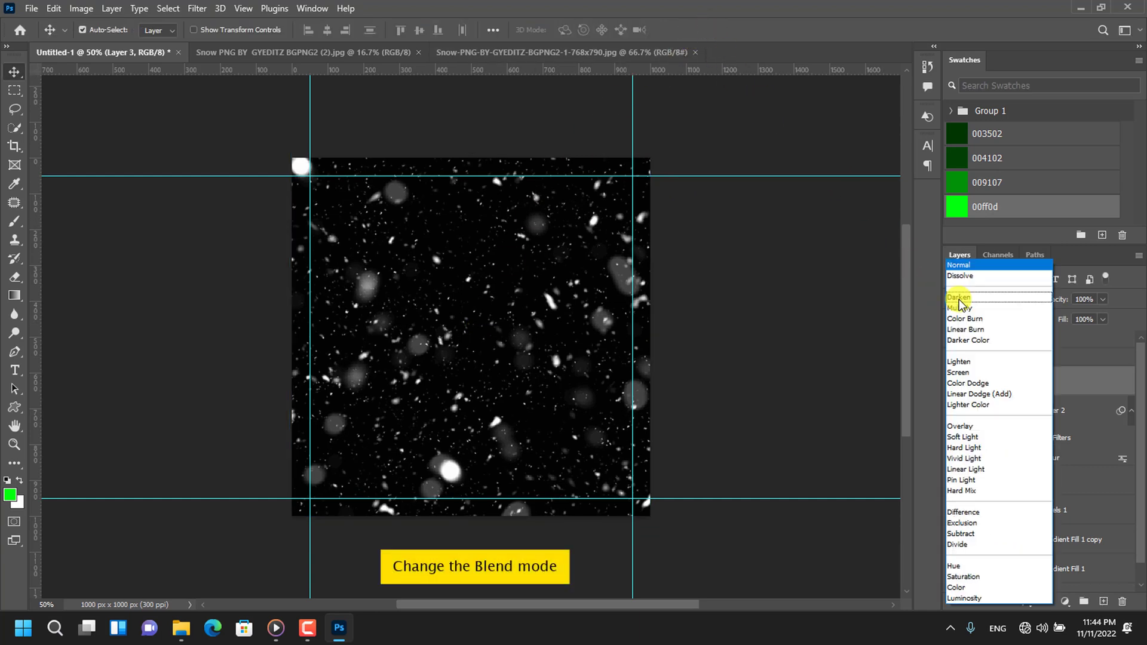
click(963, 382)
key(ctrl+u)
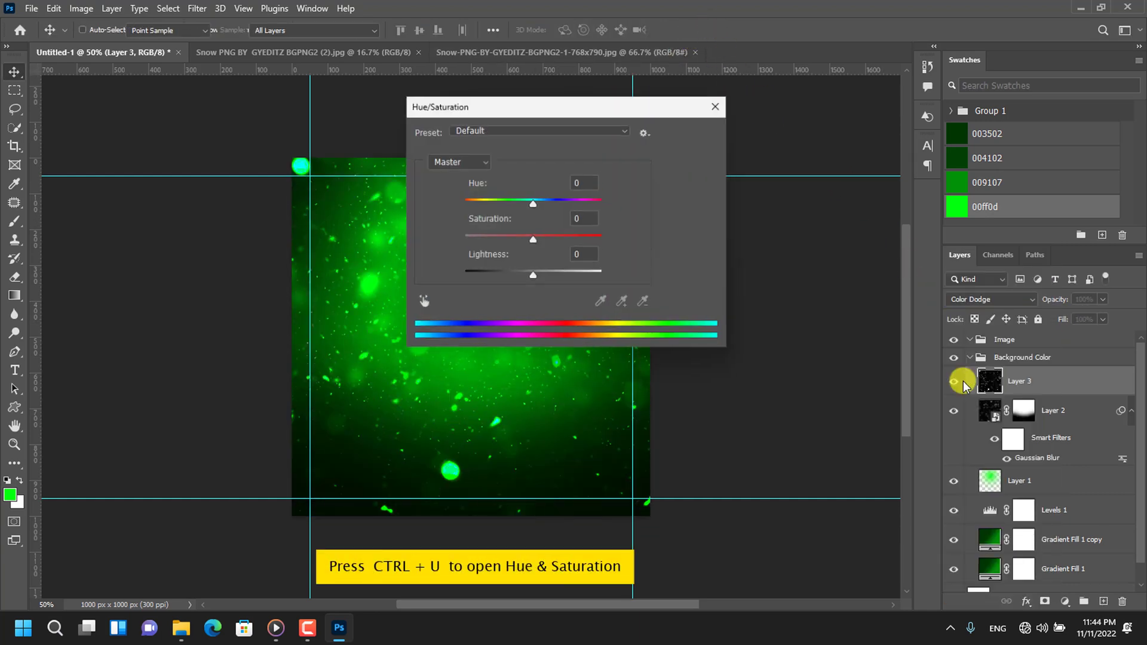
drag(582, 107, 747, 100)
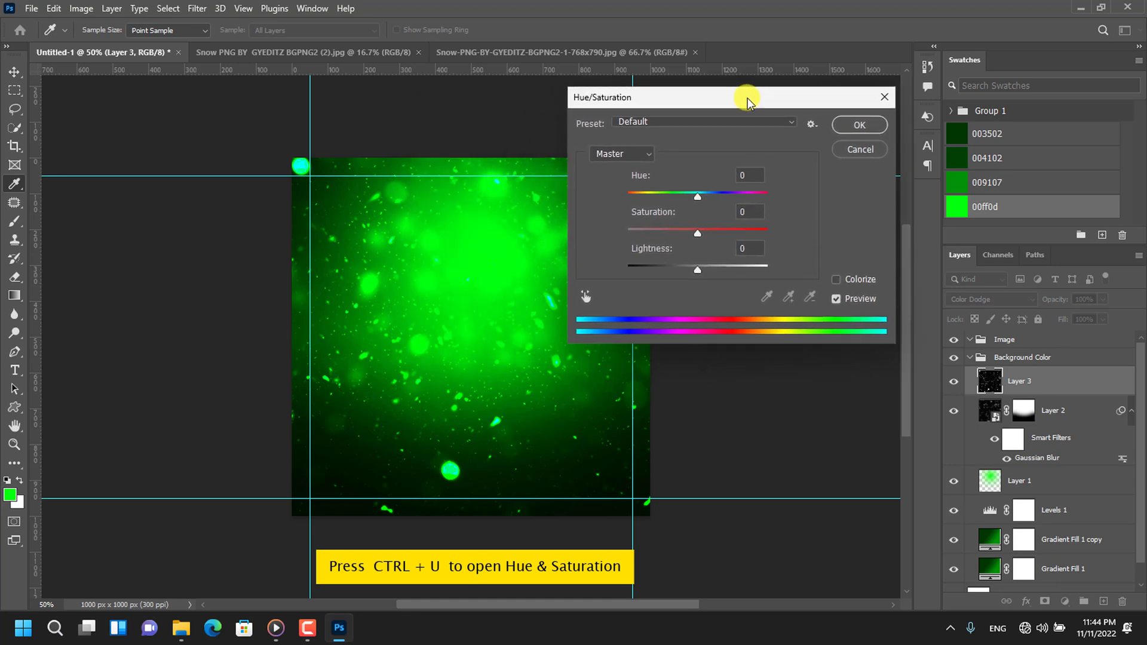
click(750, 247)
text(+2)
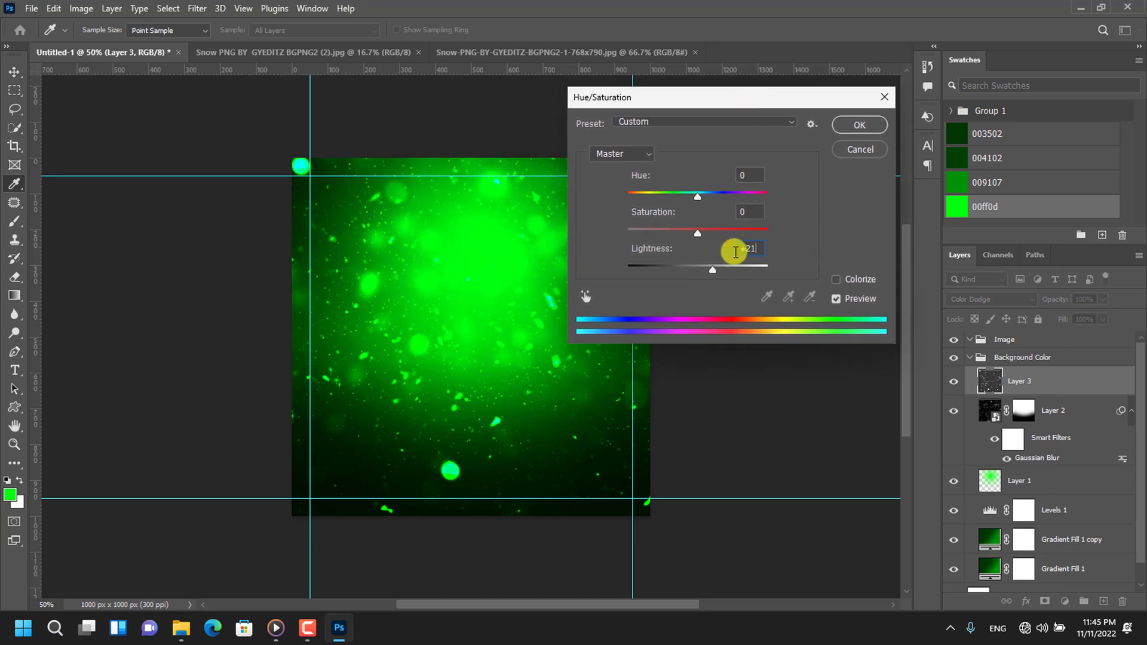
text(1)
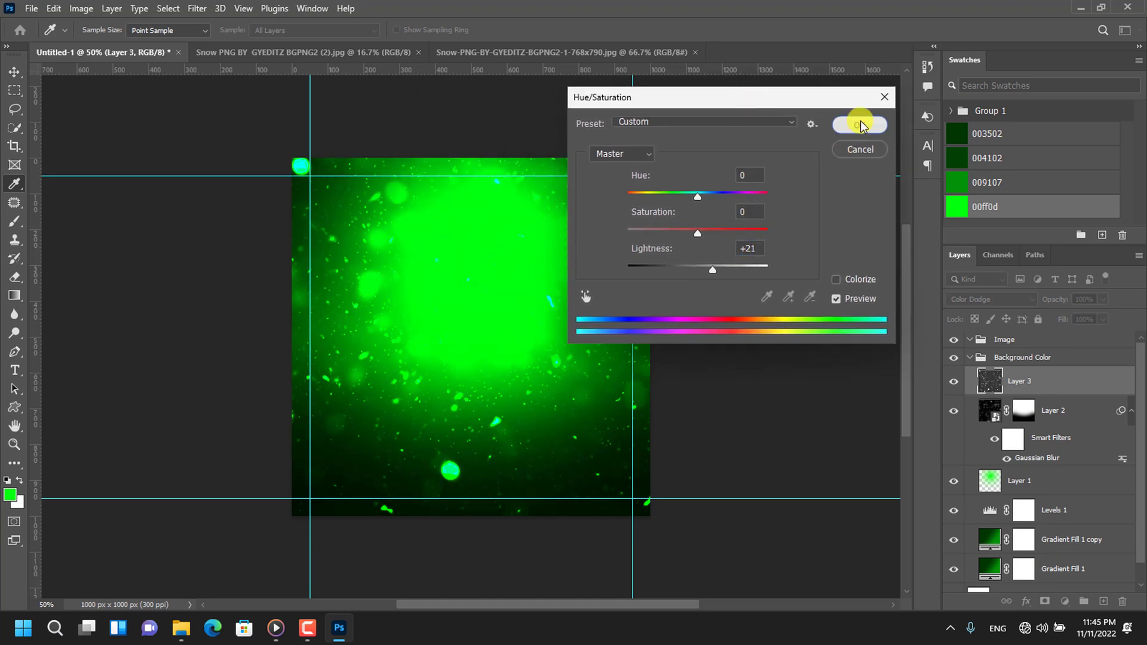
click(861, 126)
key(v)
right_click(1011, 378)
Convert Layer 3 to a smart object and apply a Motion Blur at −32° with a large distance.
click(928, 207)
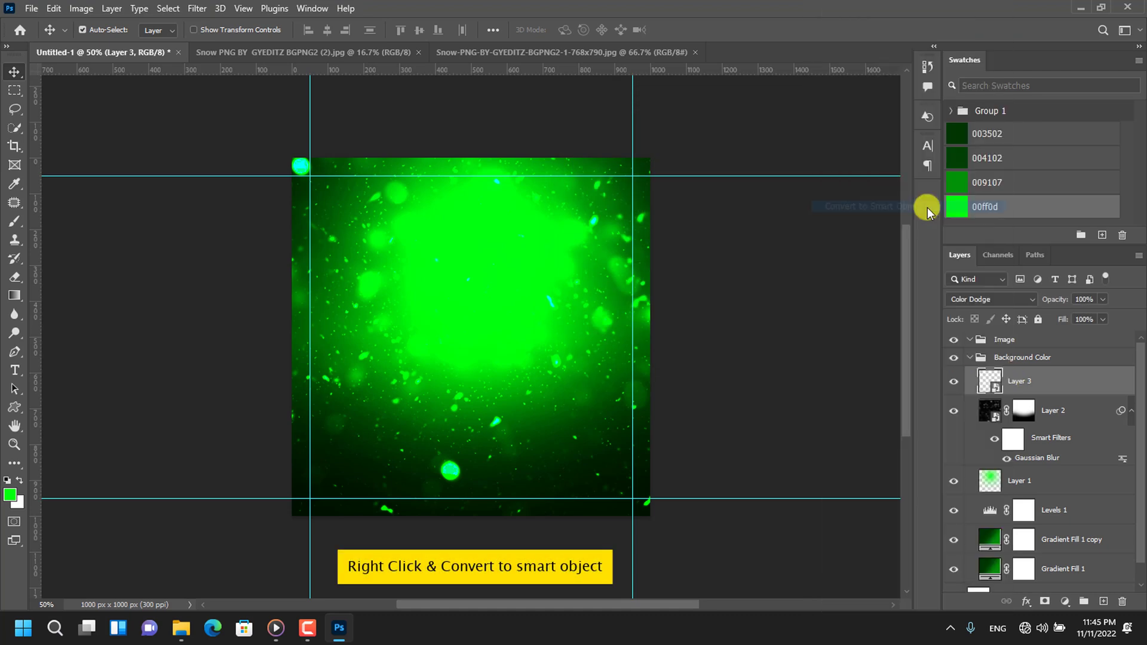
click(199, 9)
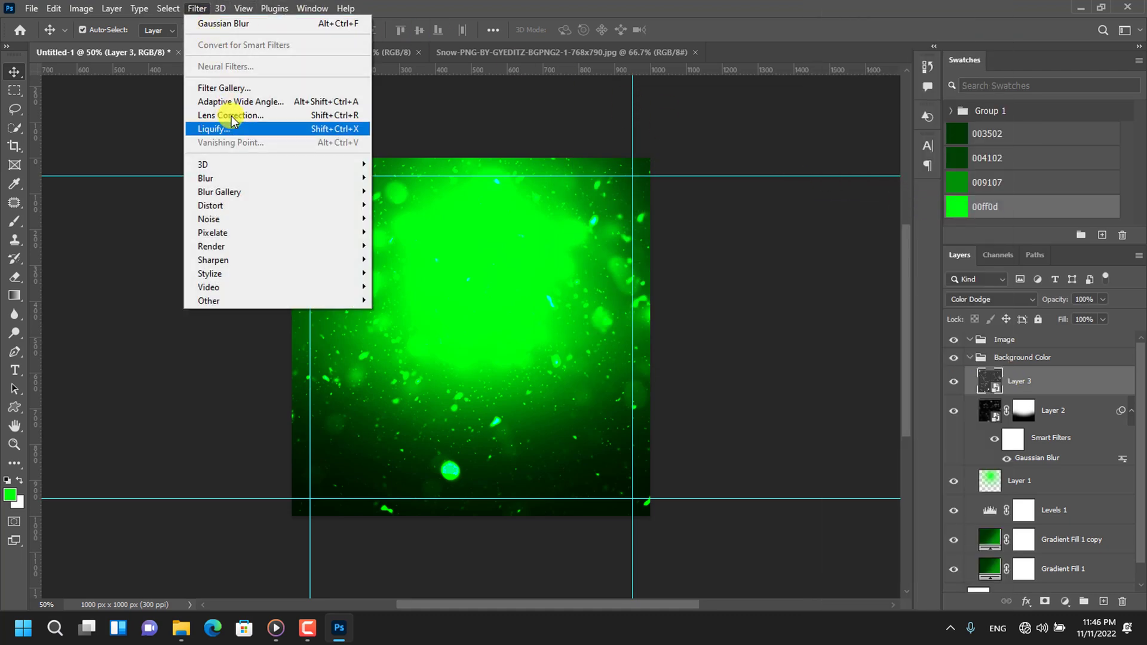
mouse_move(206, 178)
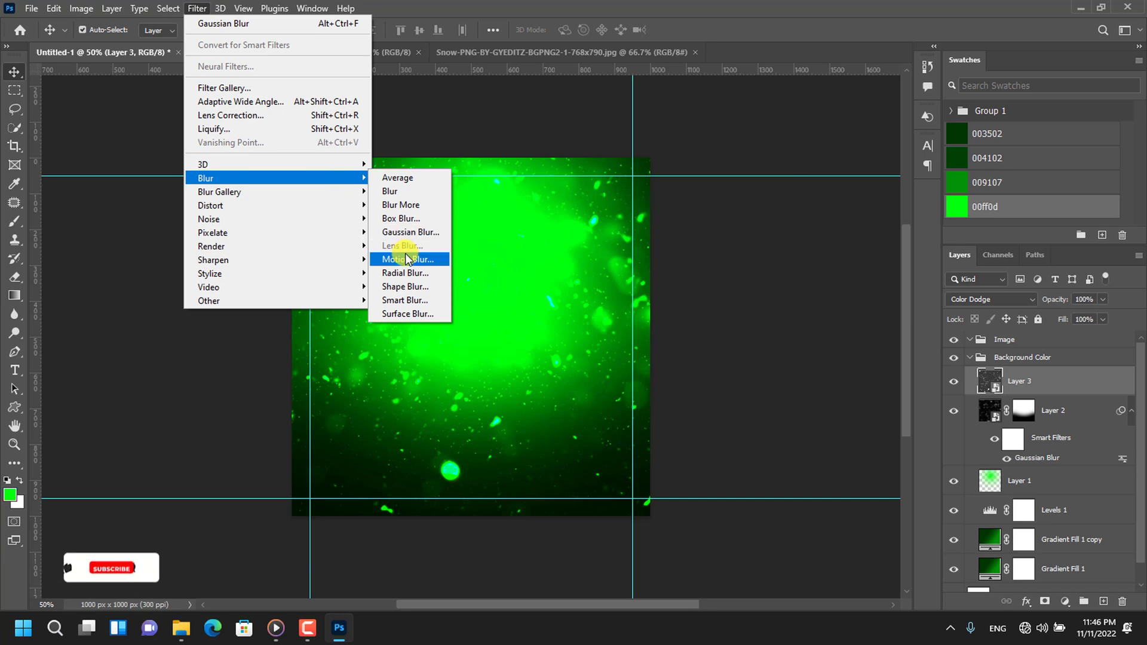
click(406, 259)
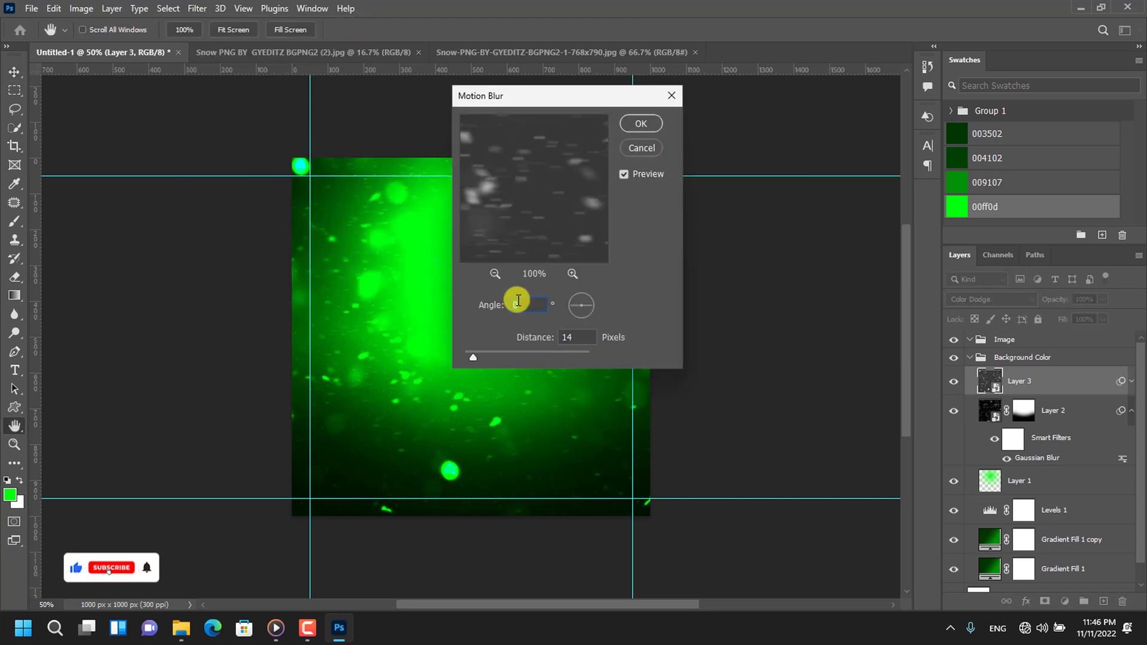
text(32)
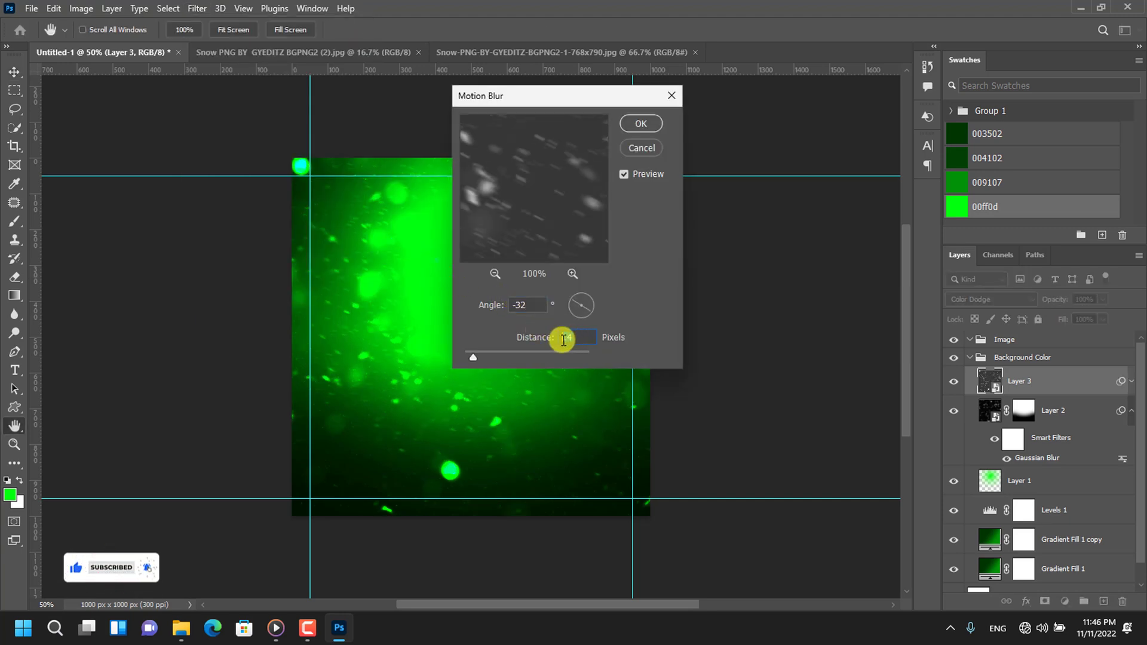
text(250)
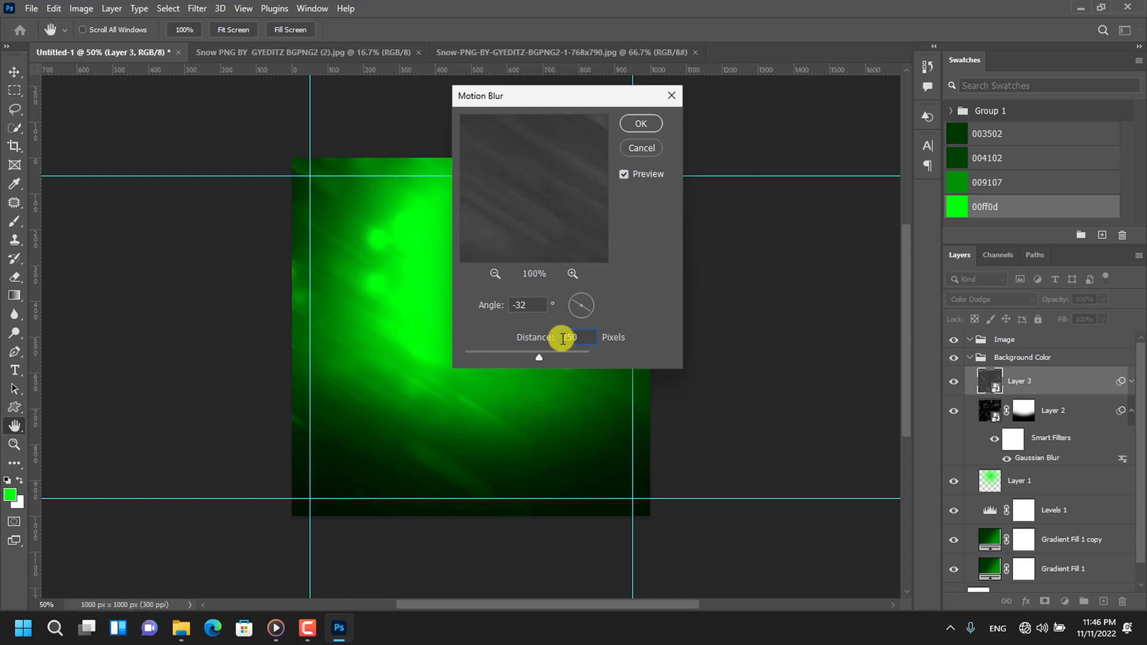
click(640, 126)
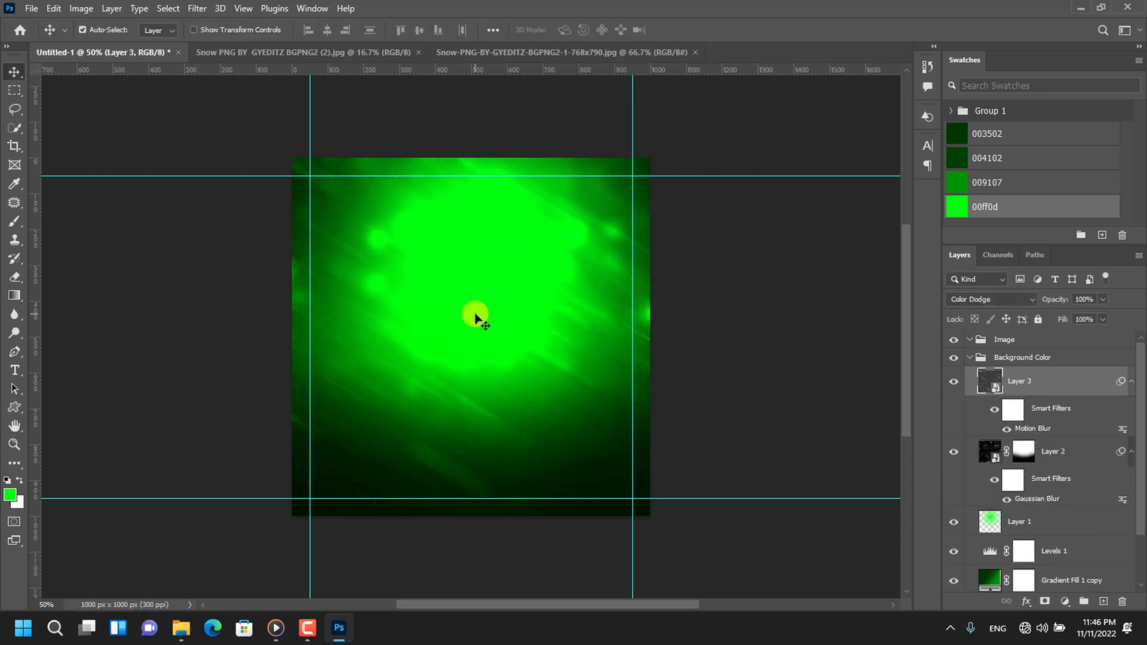
Add a mask to Layer 3 and softly paint out snow streaks at 55% brush opacity.
click(1043, 602)
click(15, 221)
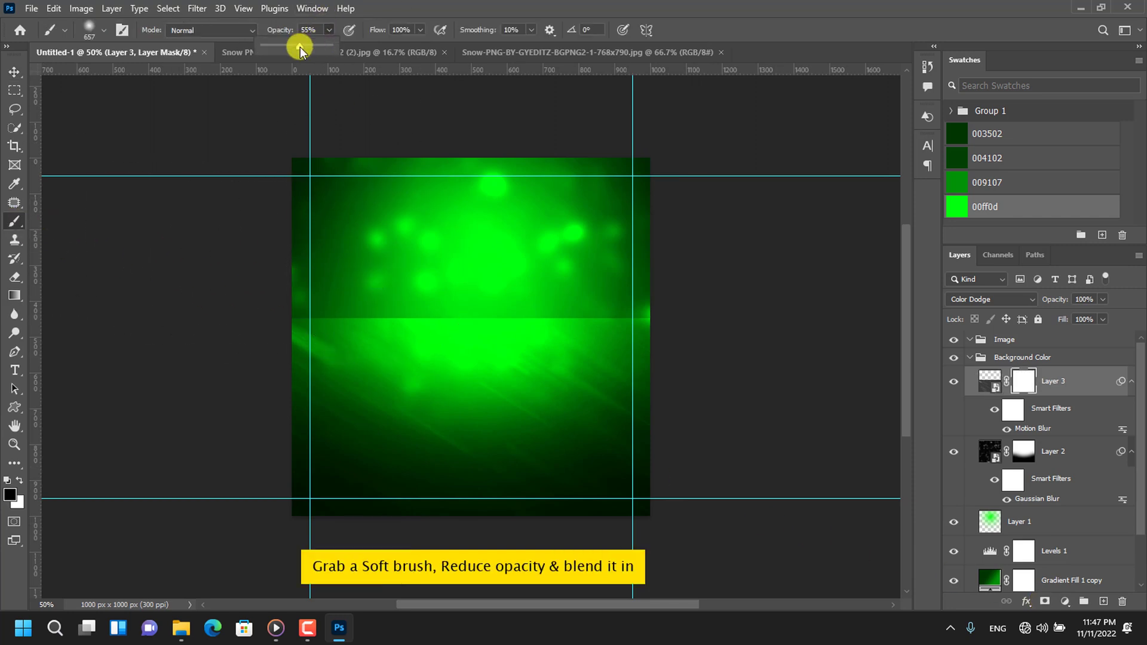
drag(299, 49, 300, 49)
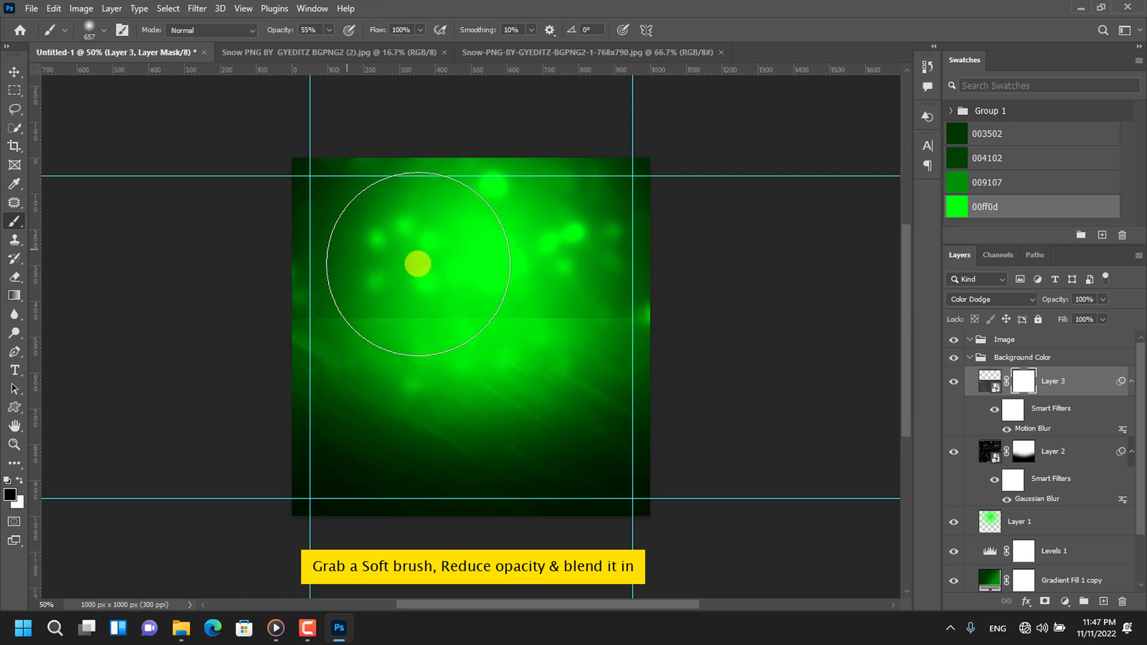
drag(418, 264, 333, 243)
click(329, 30)
drag(349, 46, 359, 46)
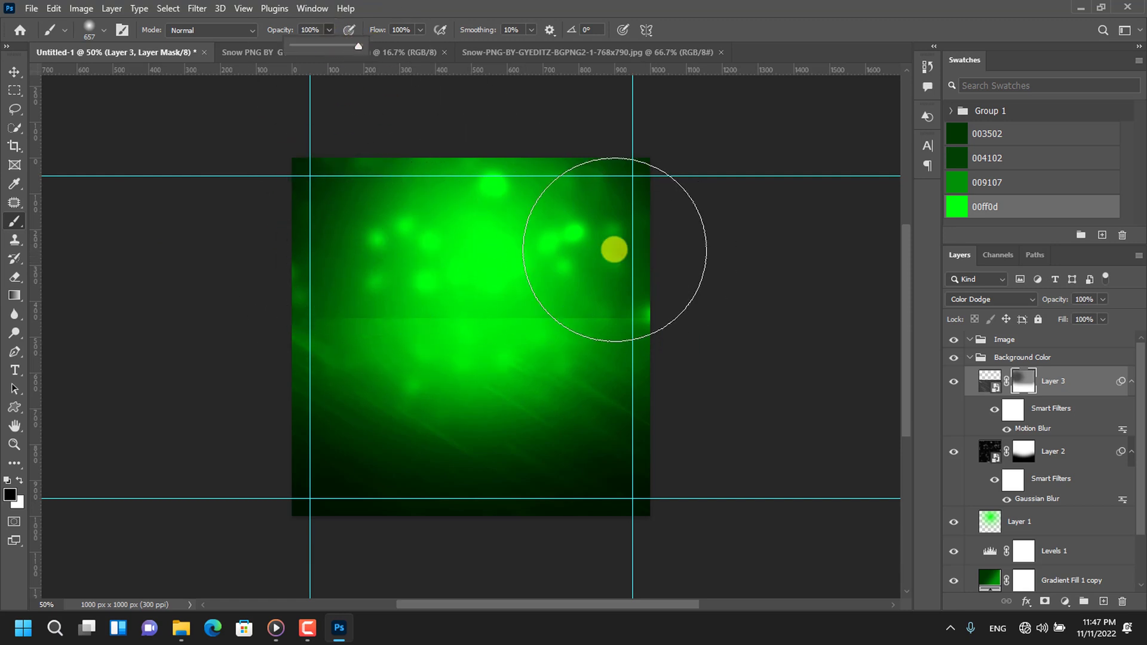
click(614, 249)
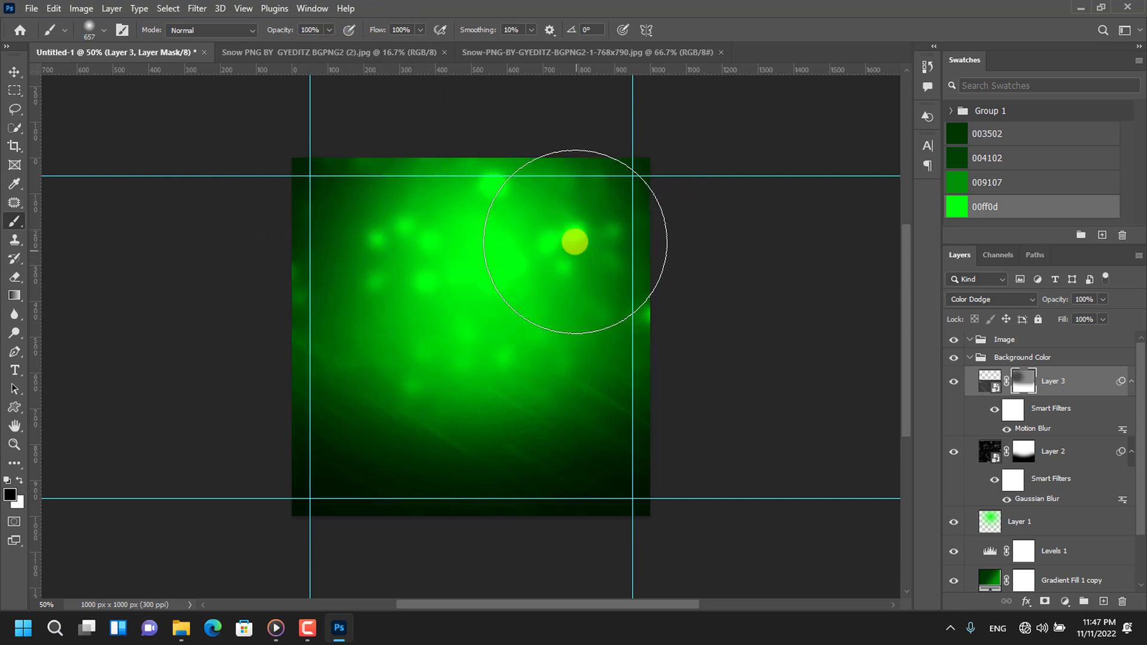
Duplicate Layer 3, raise Layer 2's Gaussian Blur radius to 27.7, and close the snow document.
key(ctrl+j)
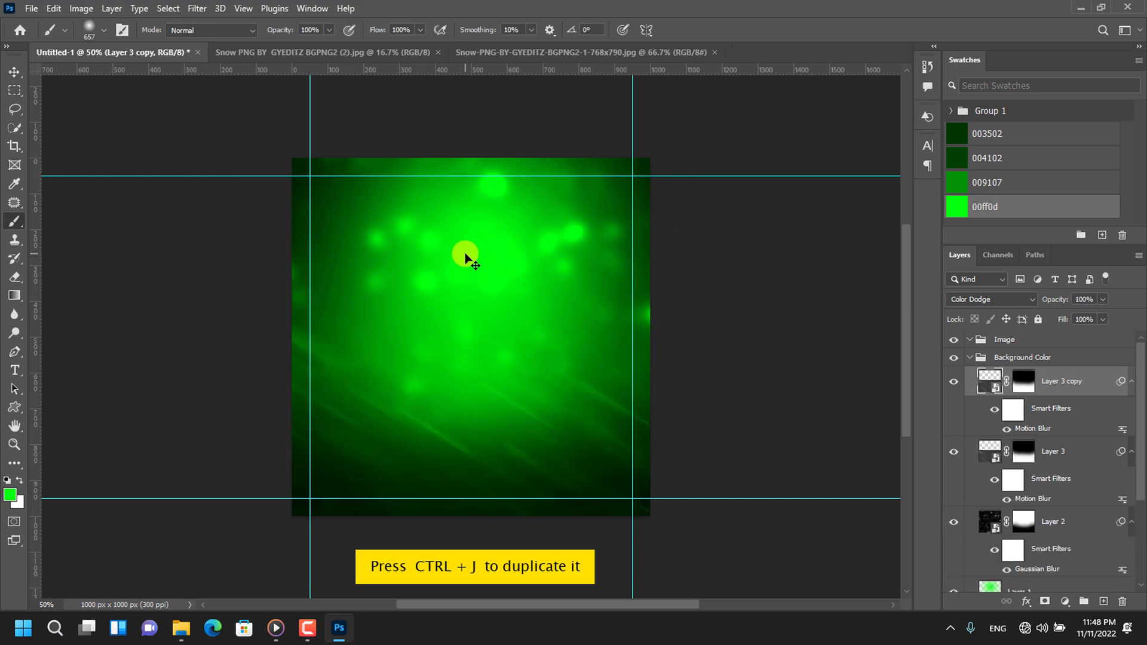
key(v)
click(468, 257)
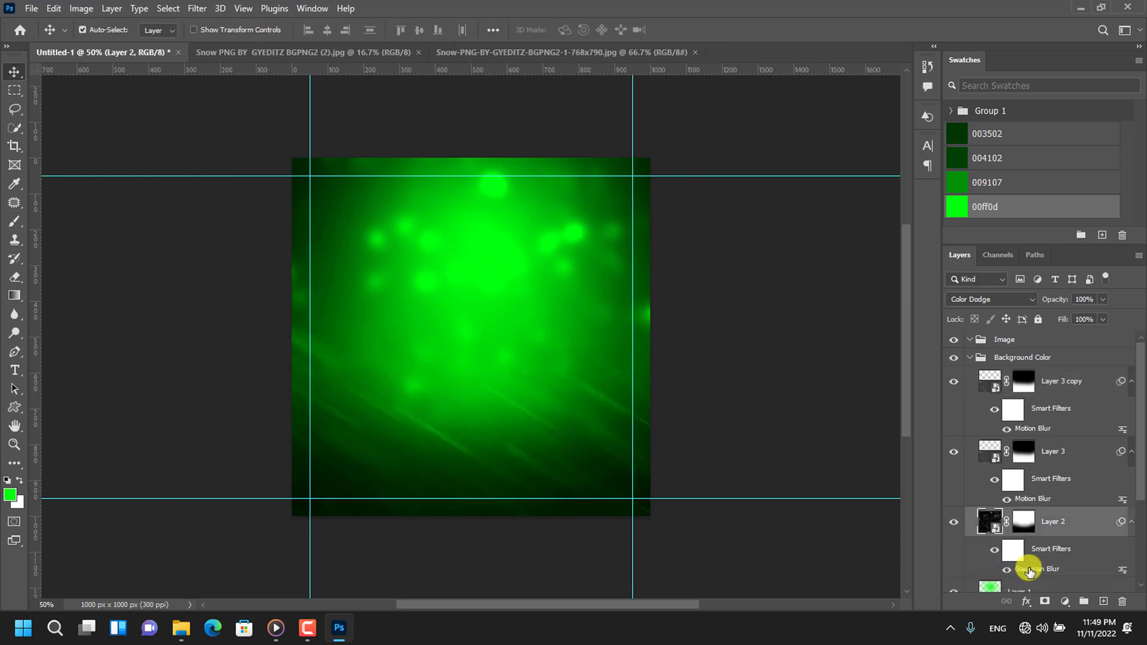
double_click(1029, 571)
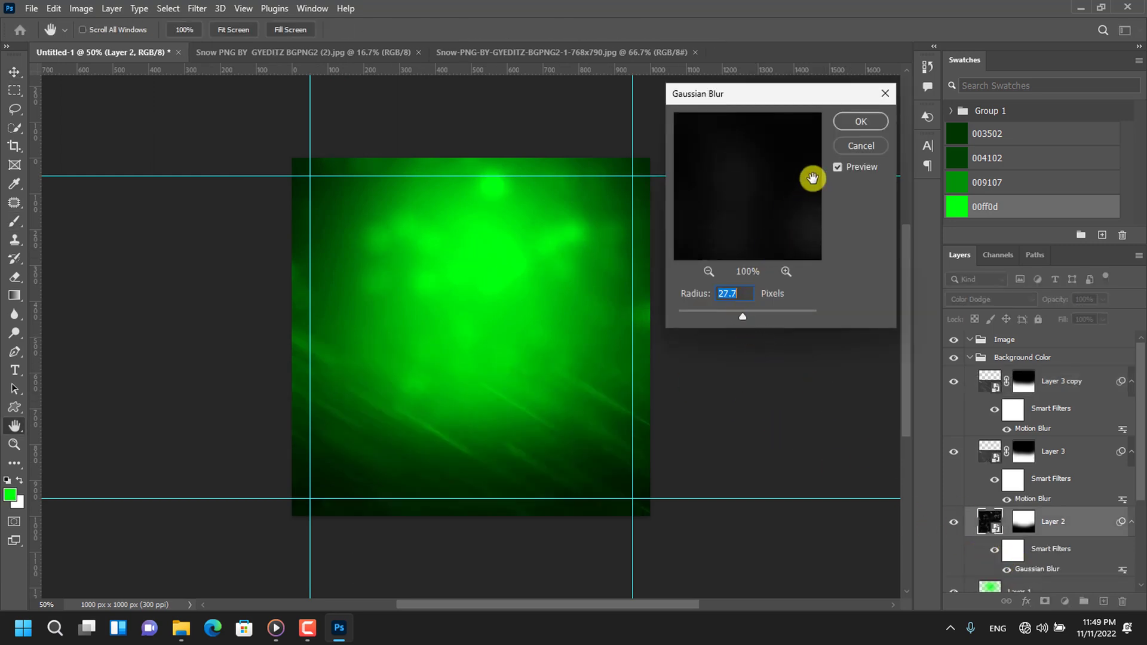
click(858, 120)
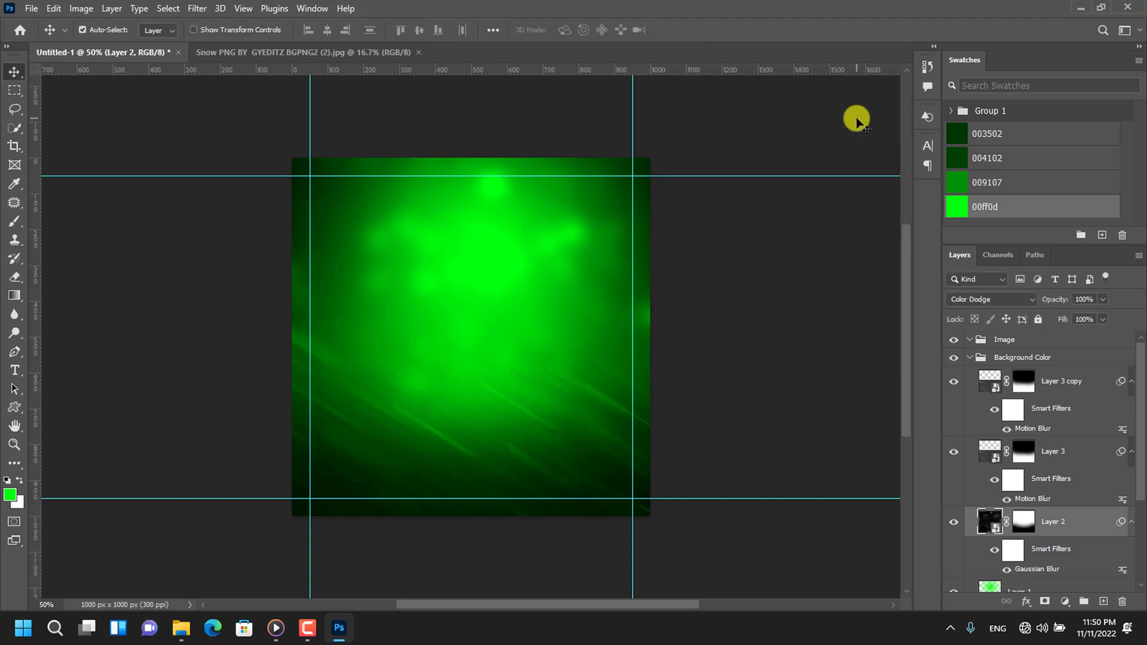
click(418, 52)
click(962, 358)
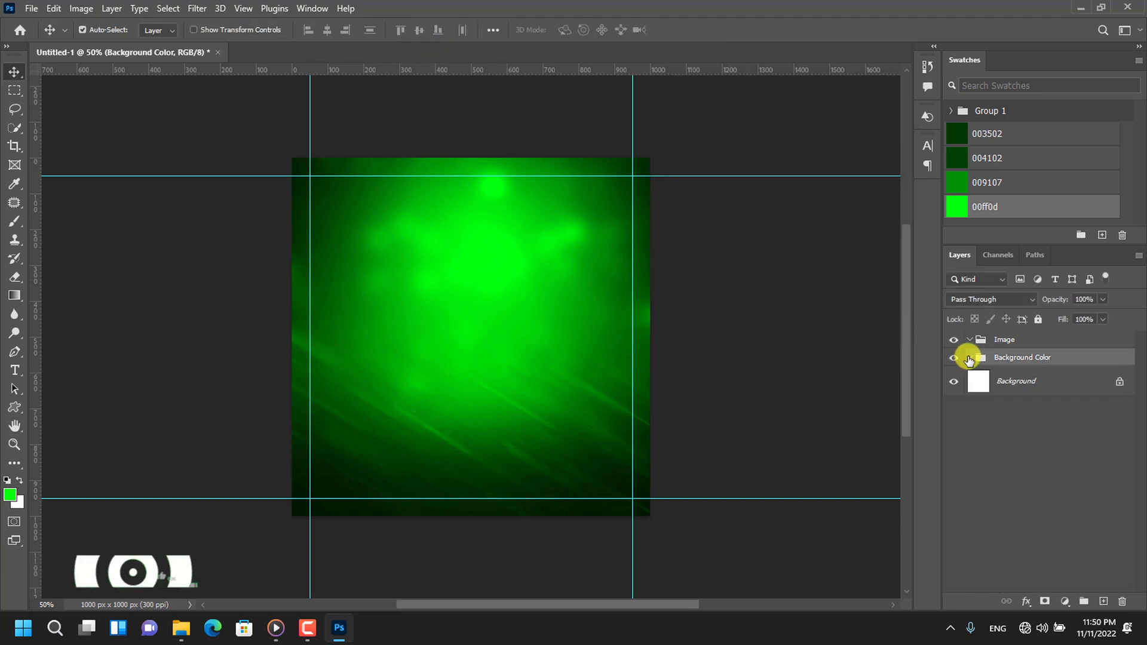
Open people-music.jpg from recent files and unlock its Background layer as Layer 0.
click(994, 341)
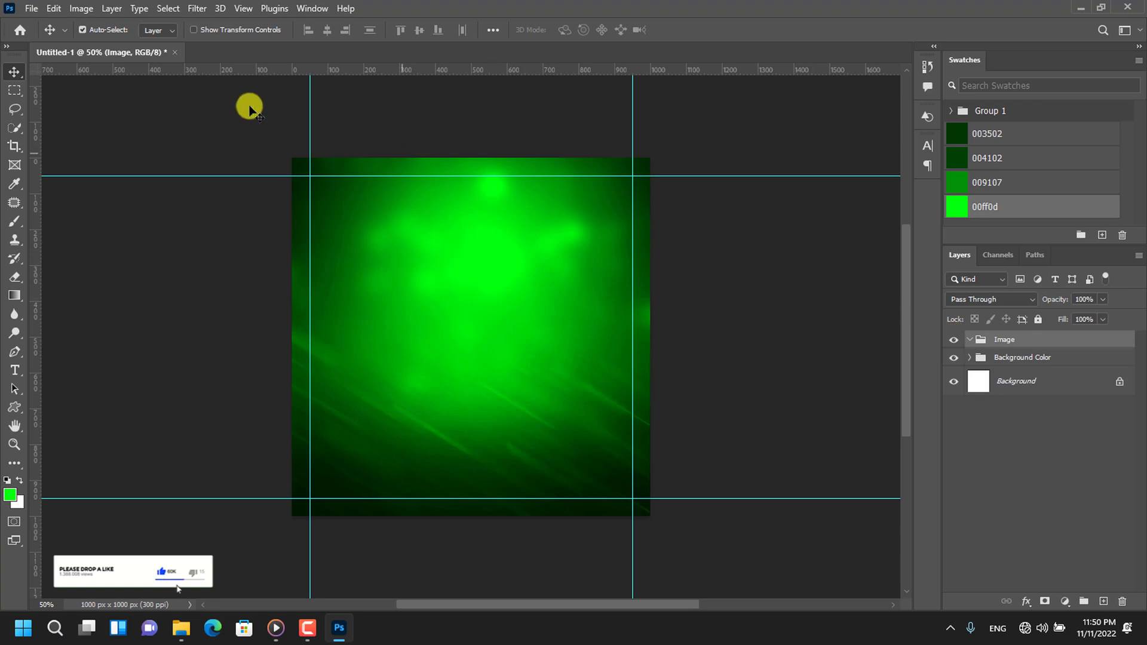
click(32, 10)
mouse_move(59, 92)
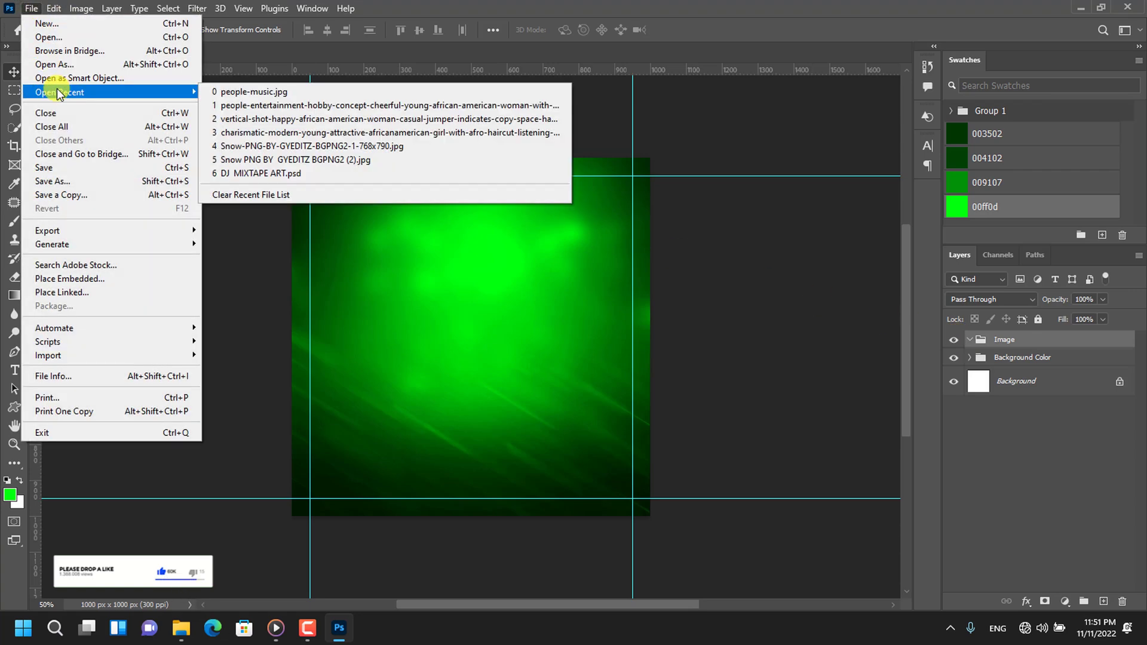
click(259, 94)
click(1120, 344)
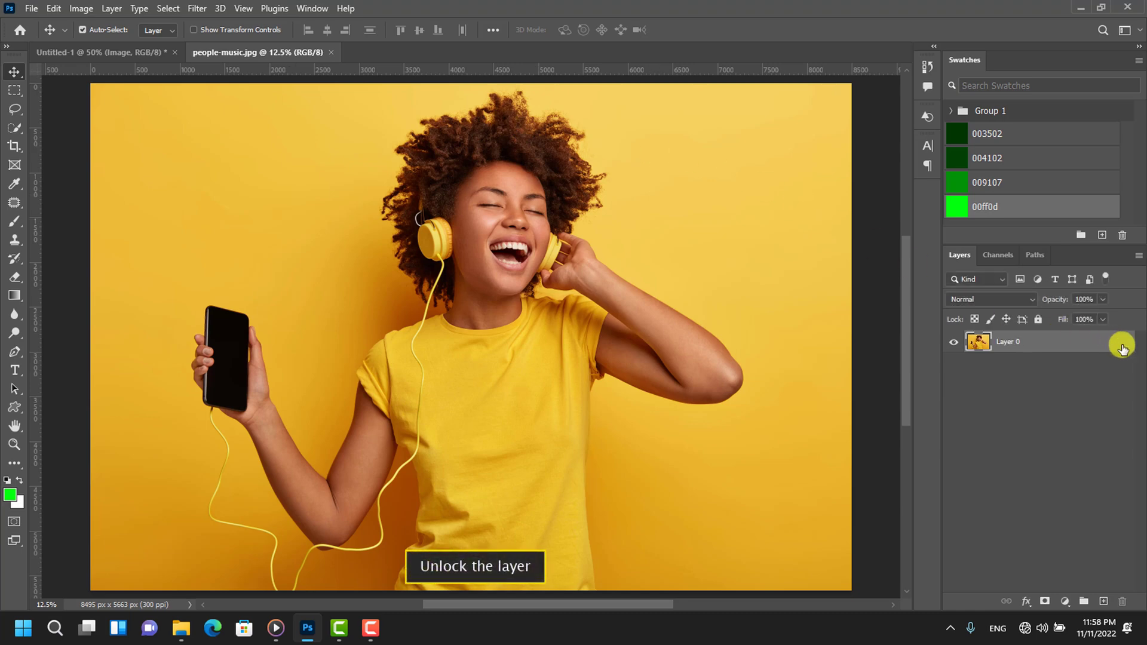
Add a black Solid Color fill layer and place it below Layer 0.
click(1065, 601)
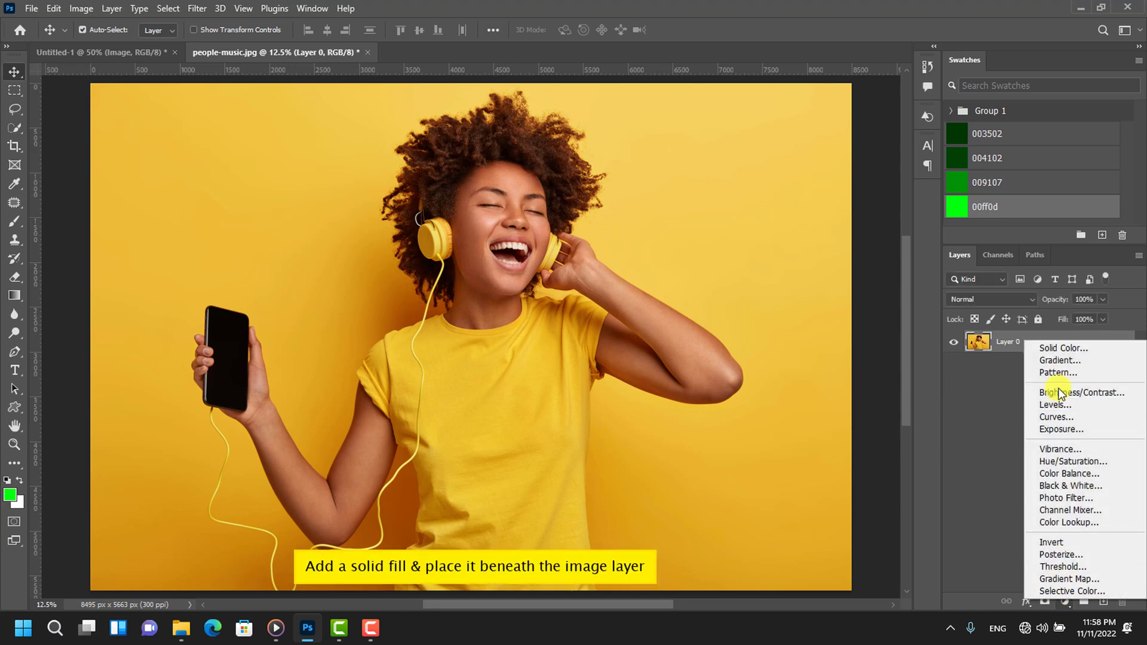
click(1060, 347)
drag(645, 382, 534, 459)
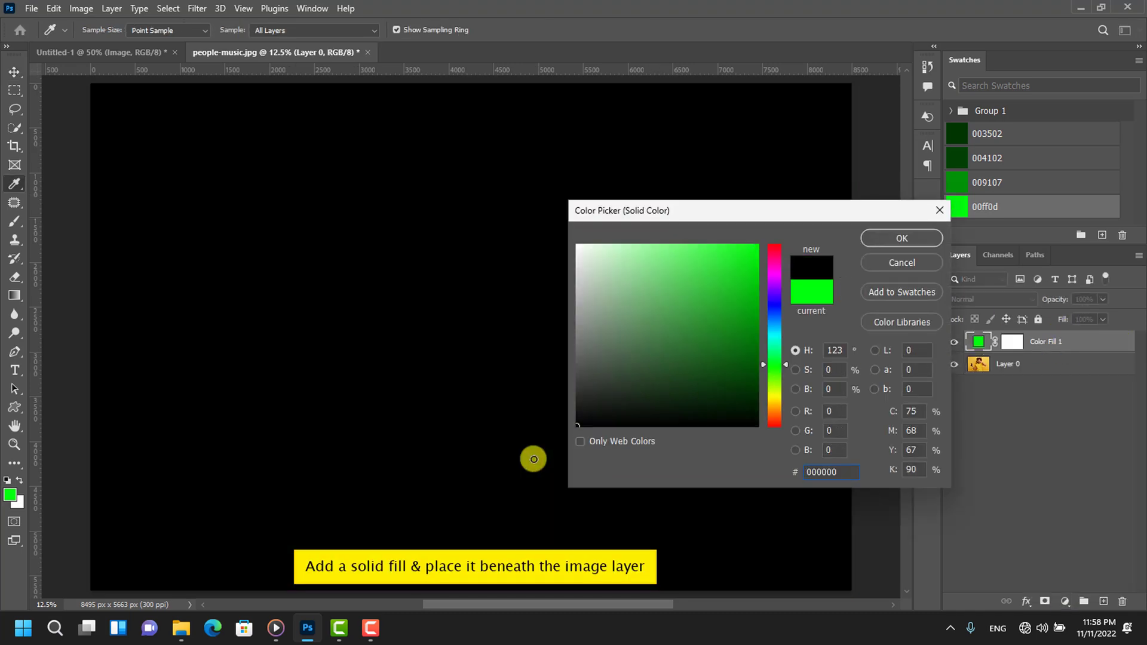
click(902, 238)
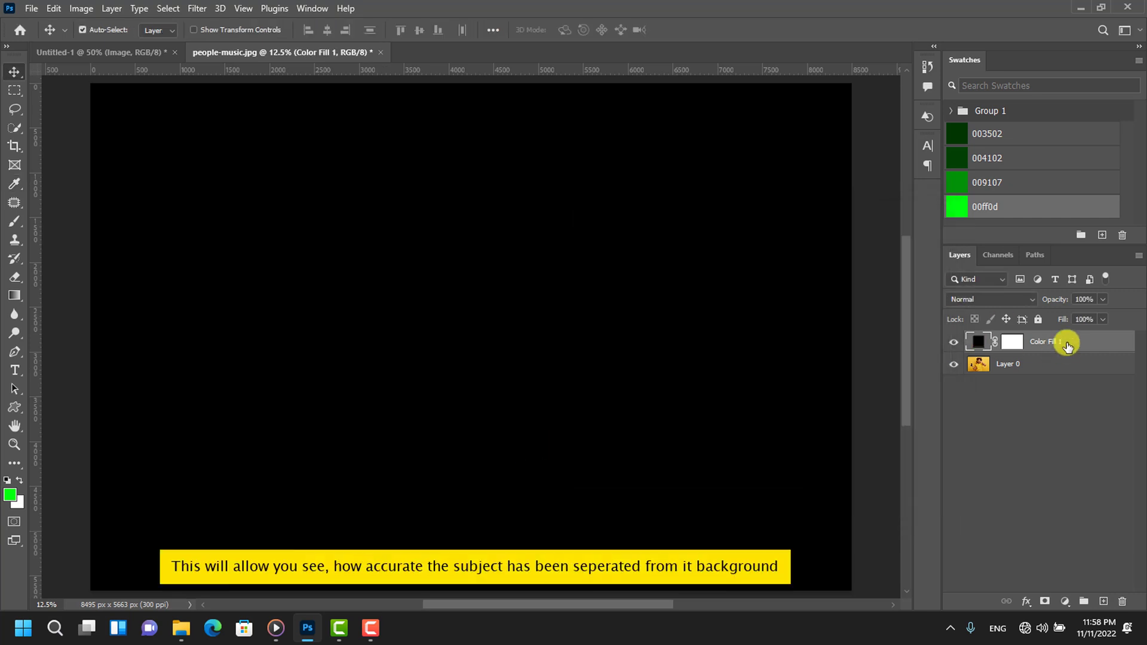
drag(1063, 341, 1038, 371)
click(1033, 348)
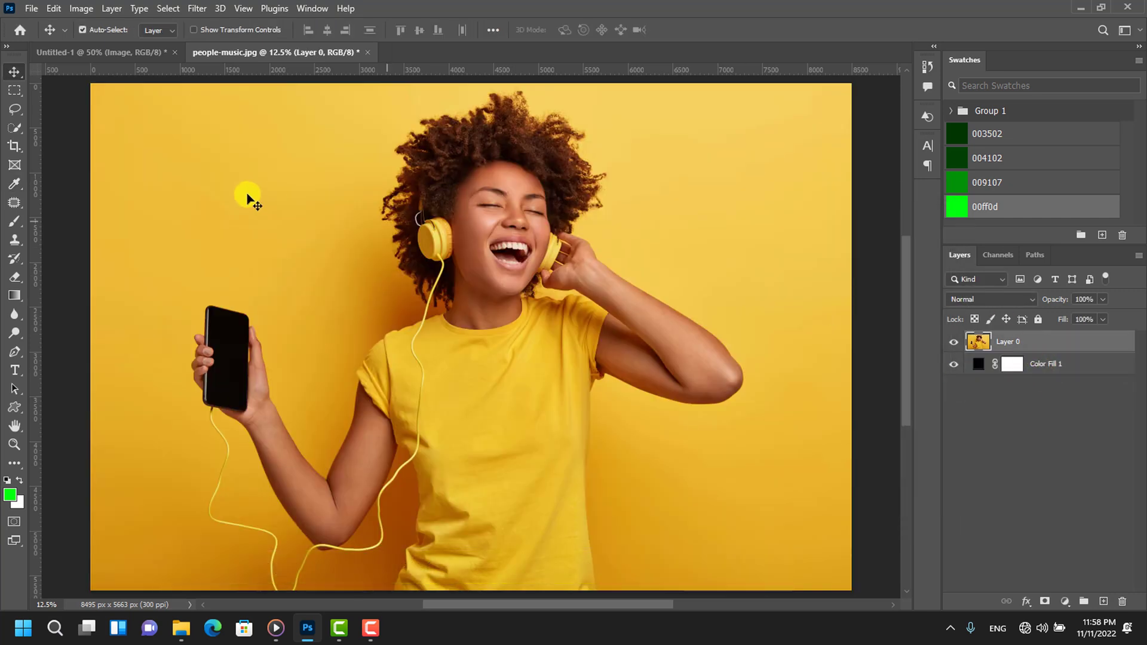
Mask Layer 0 using a Select Subject selection of the woman, hiding the yellow background.
click(18, 126)
click(69, 141)
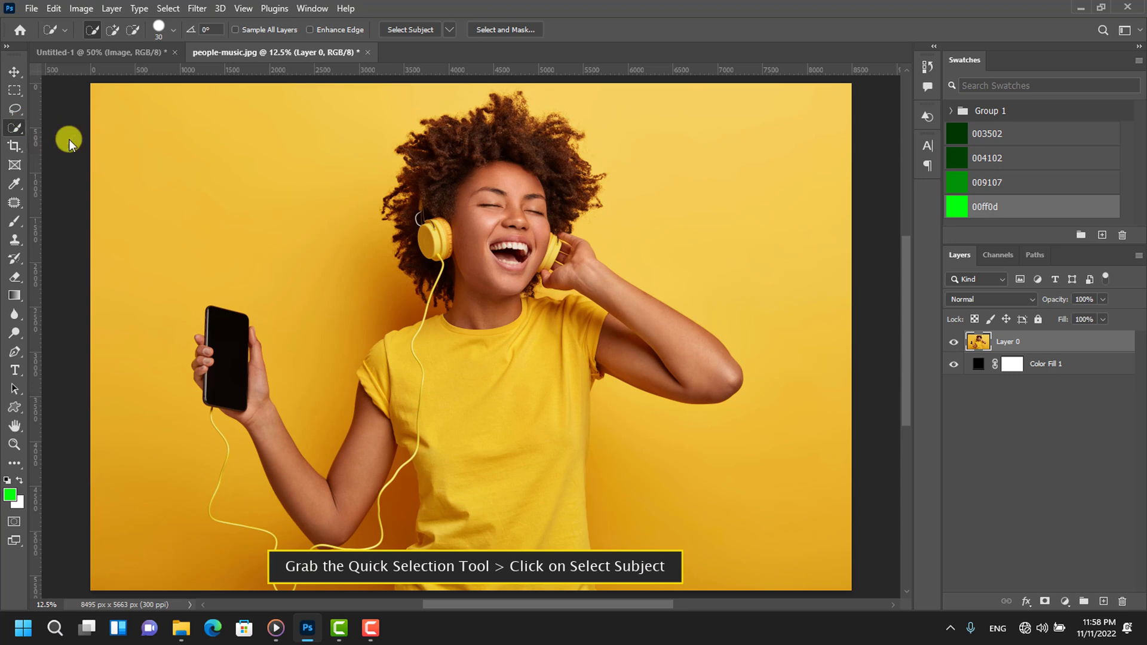
click(417, 30)
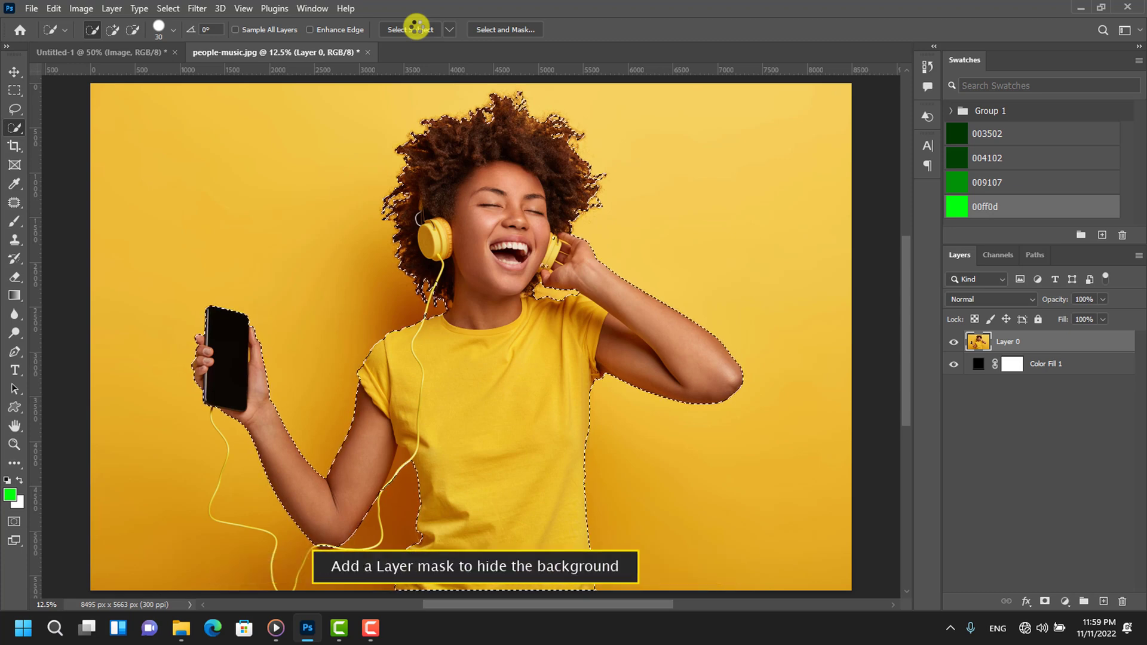
click(1044, 602)
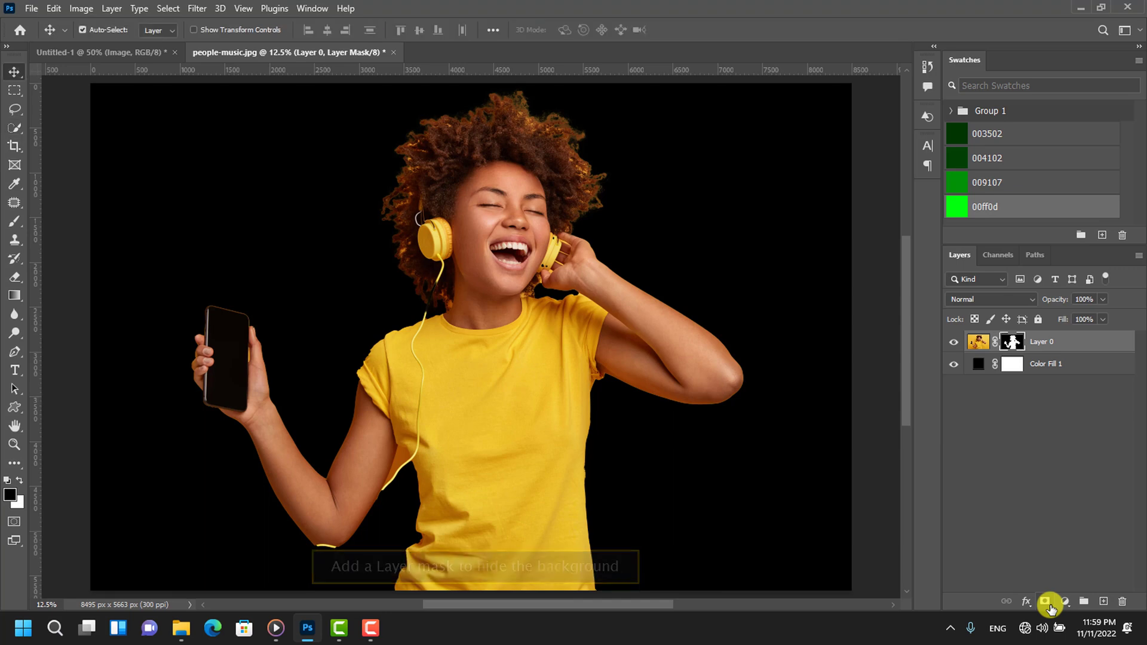
Zoom in and trace a Pen path around the orange gap between the arm and shirt.
key(ctrl+plus)
scroll(476, 377, down, 5)
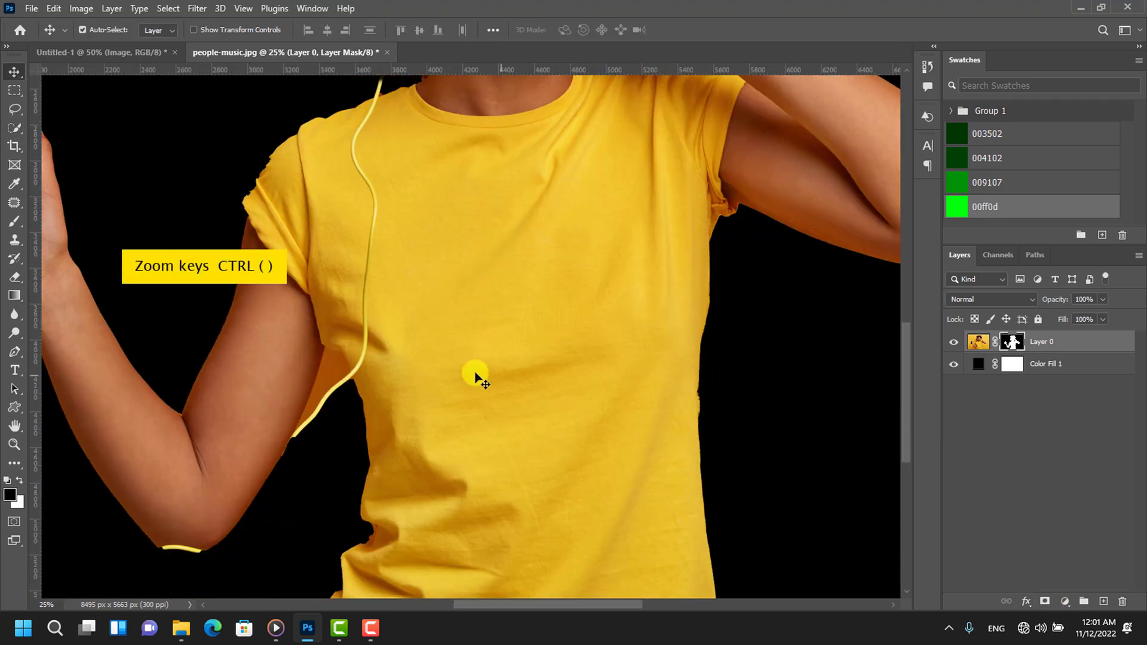
key(ctrl+plus)
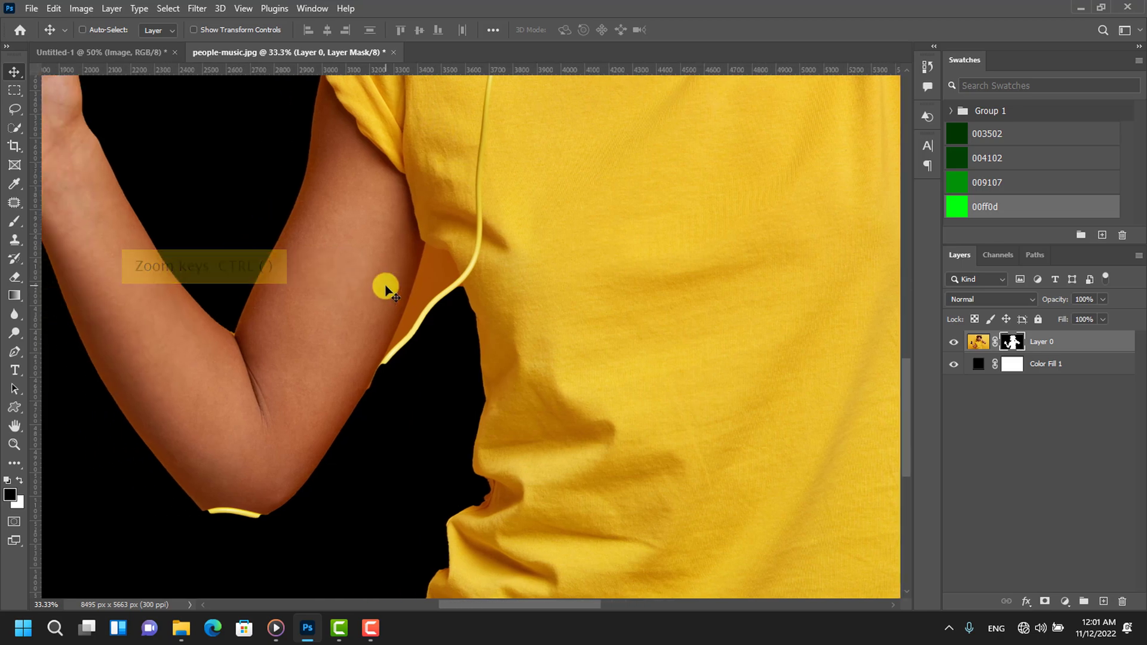
right_click(13, 353)
scroll(407, 264, up, 1)
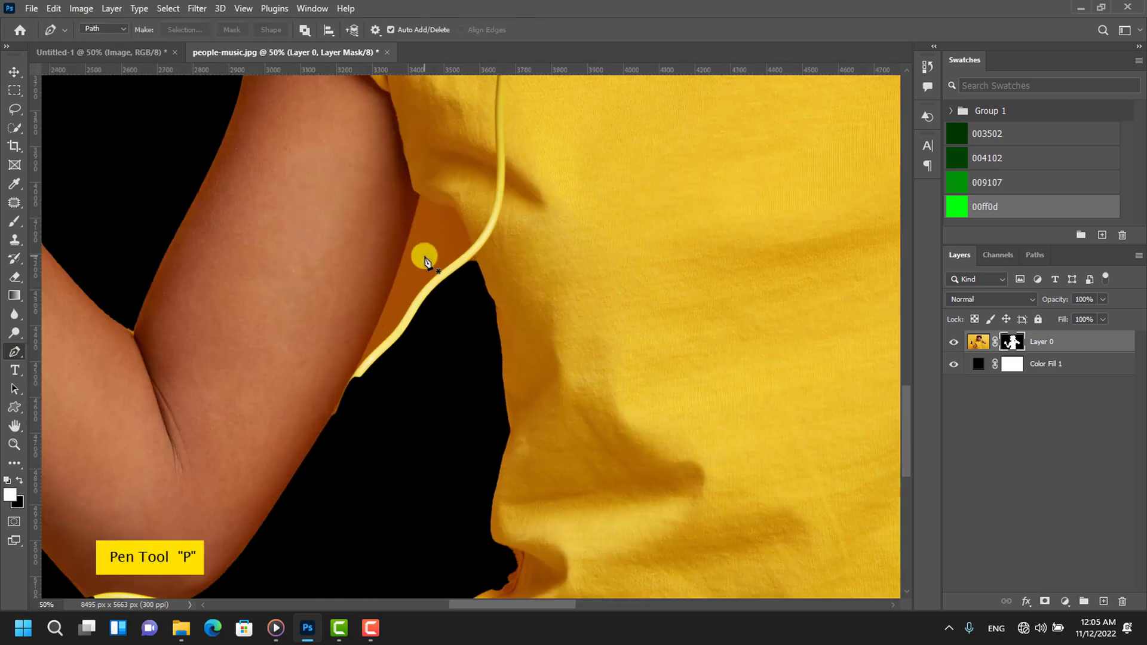
scroll(423, 257, up, 1)
scroll(424, 257, up, 1)
click(183, 567)
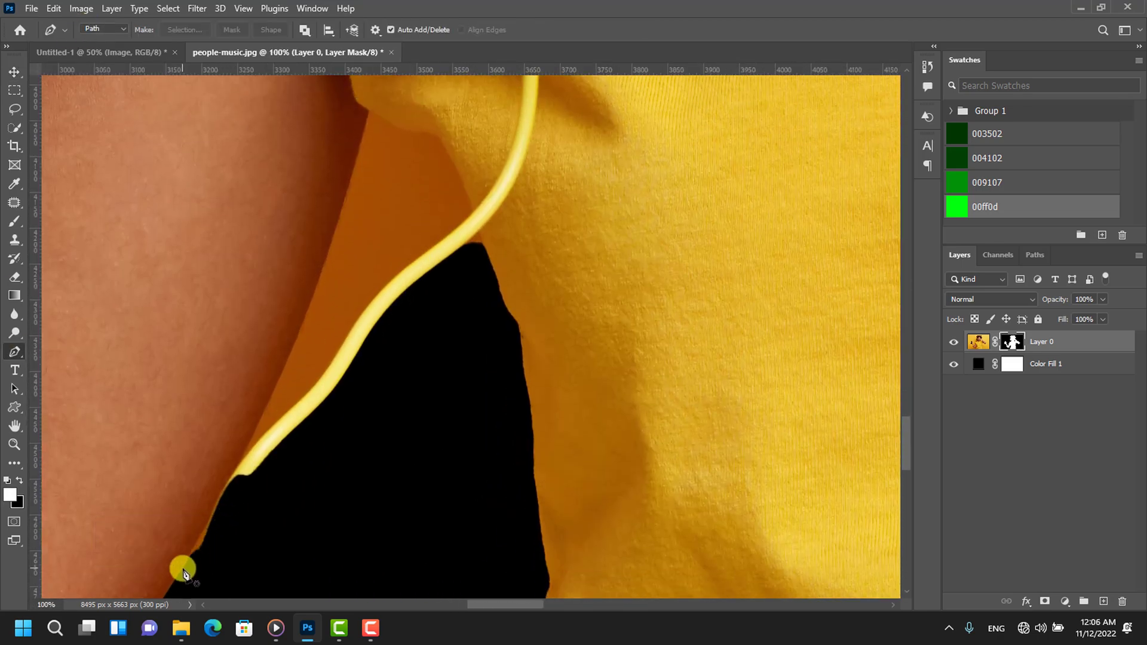
drag(254, 432, 266, 410)
scroll(266, 410, up, 1)
click(319, 293)
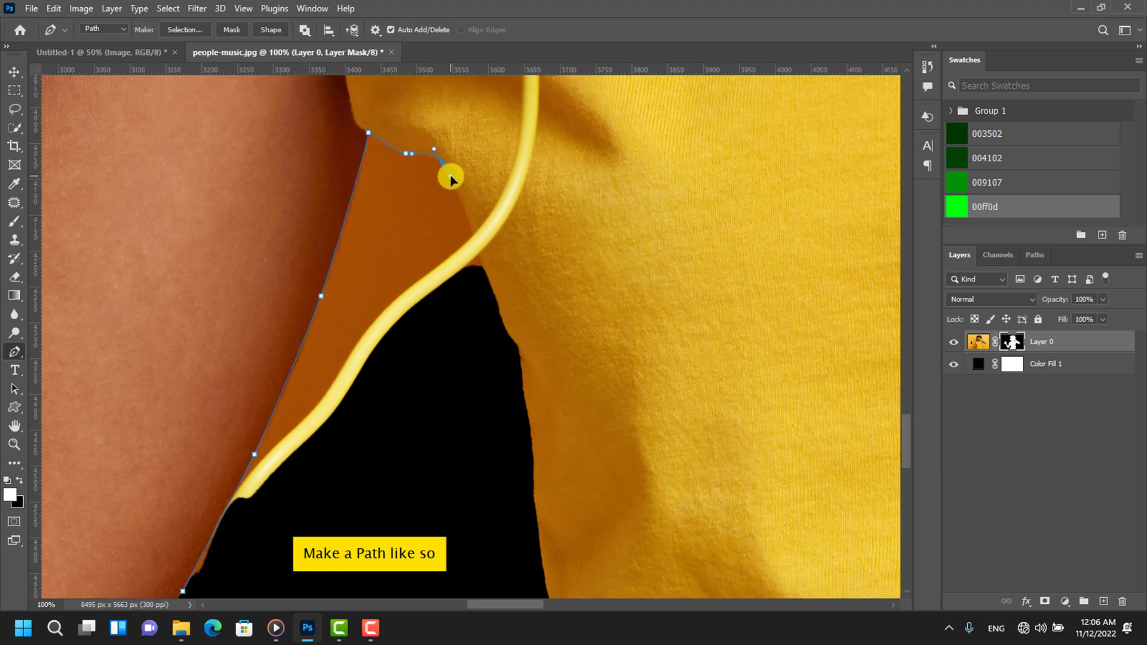
drag(333, 525, 199, 526)
scroll(333, 525, down, 2)
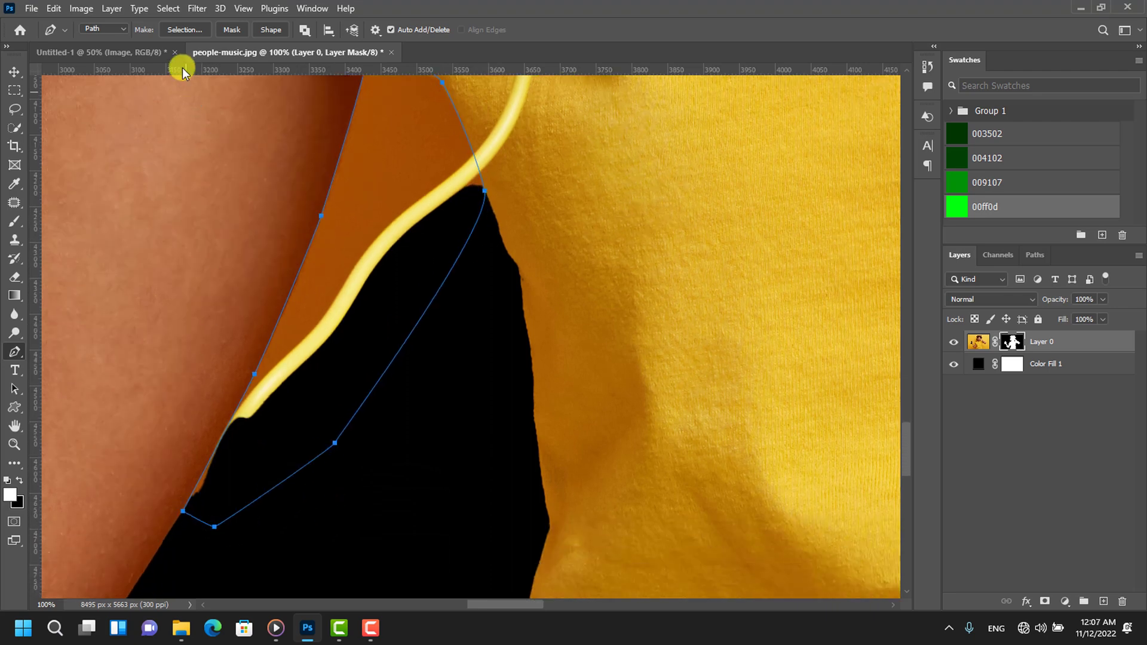
Turn the path into a selection and fill it black on Layer 0's mask.
click(182, 29)
click(636, 159)
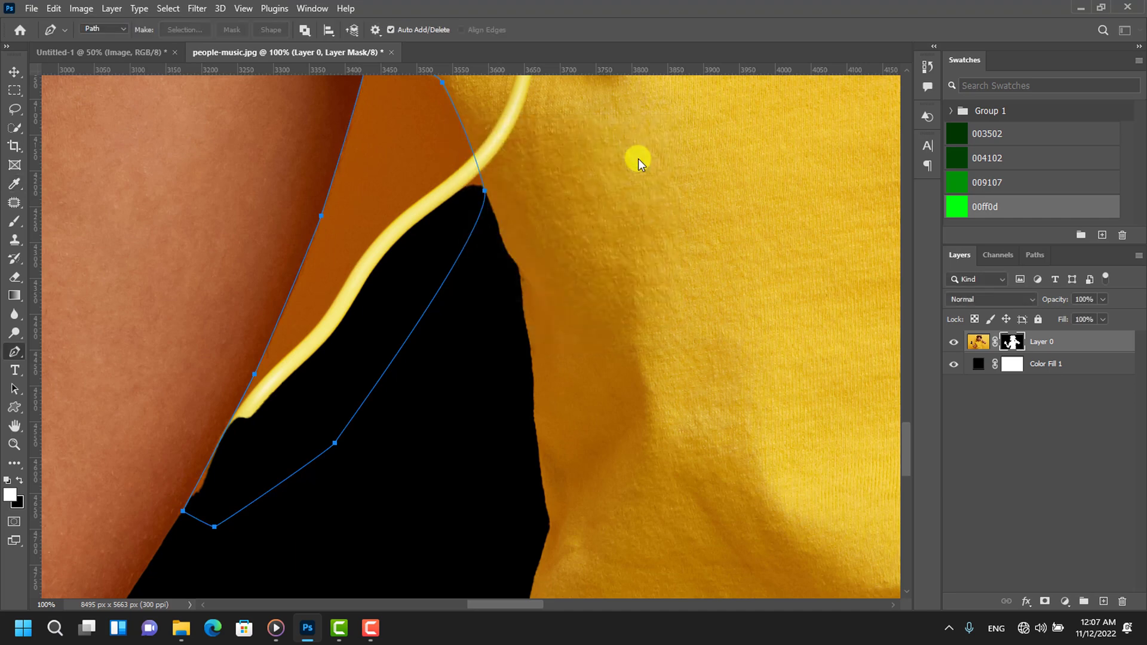
key(Delete)
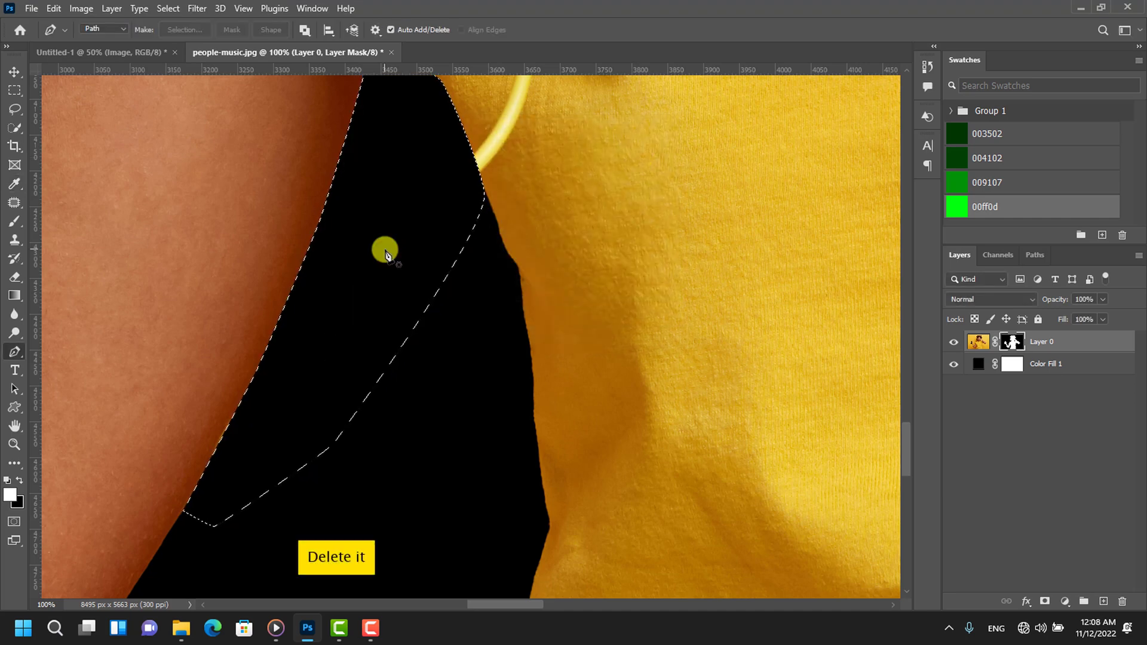
Brush black over the leftover orange fringes along the arm edges with a smaller brush.
key(b)
key(x)
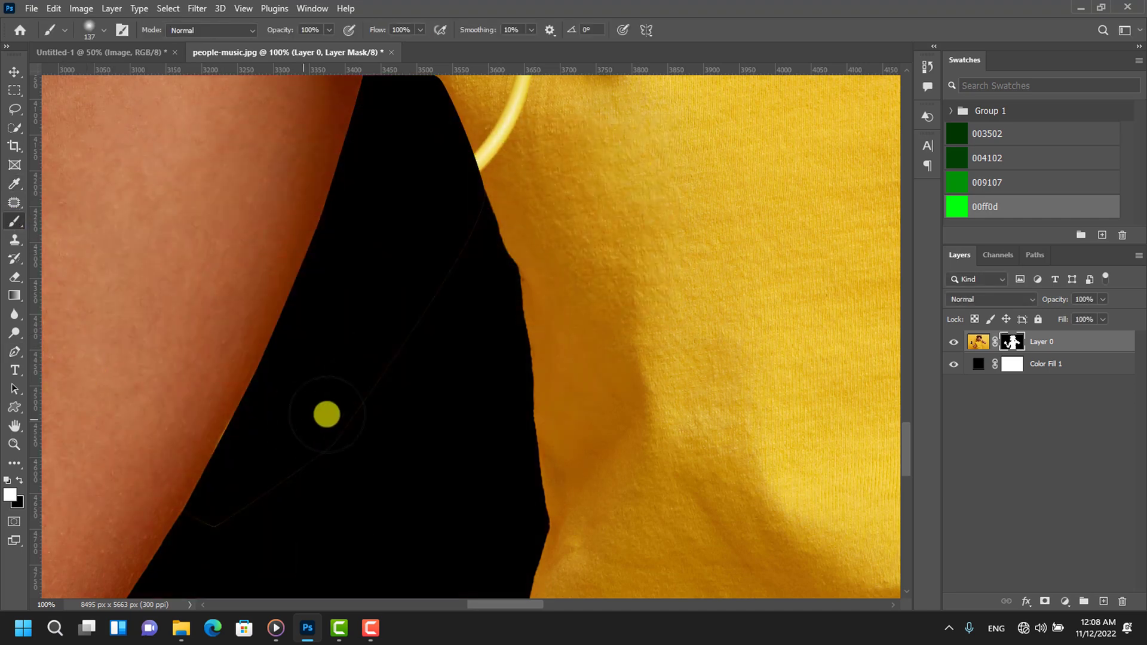
mouse_move(351, 422)
mouse_down()
mouse_move(220, 533)
mouse_move(430, 282)
mouse_move(446, 220)
mouse_up()
scroll(395, 365, left, 5)
scroll(395, 366, left, 5)
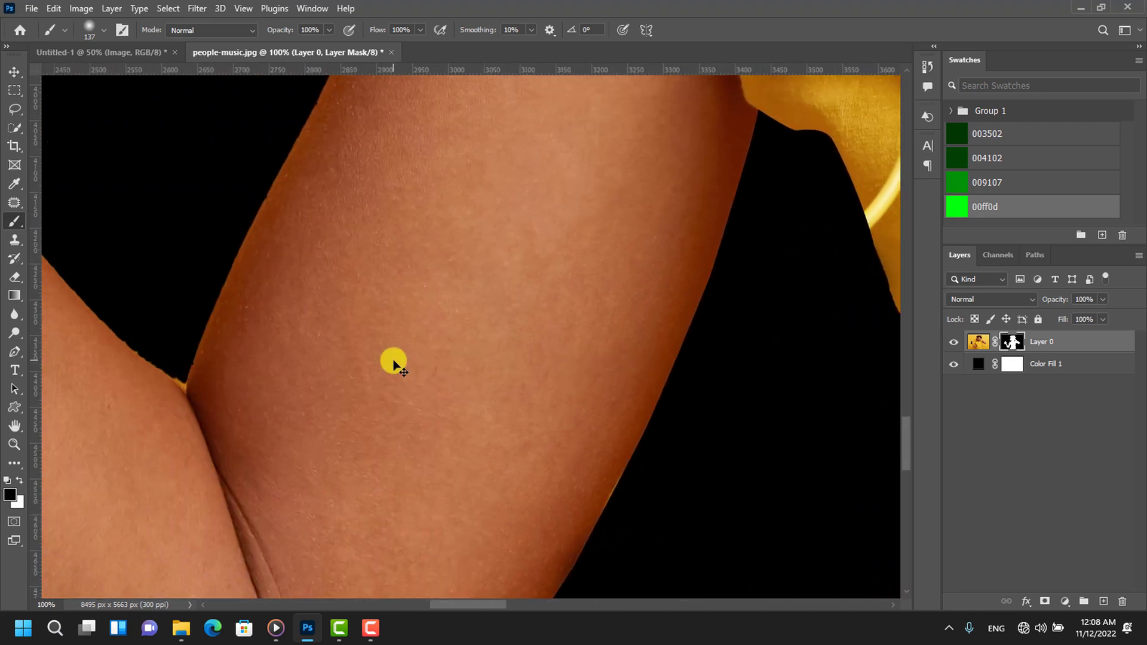
scroll(394, 363, left, 5)
scroll(394, 370, left, 3)
scroll(401, 355, left, 2)
scroll(430, 359, up, 3)
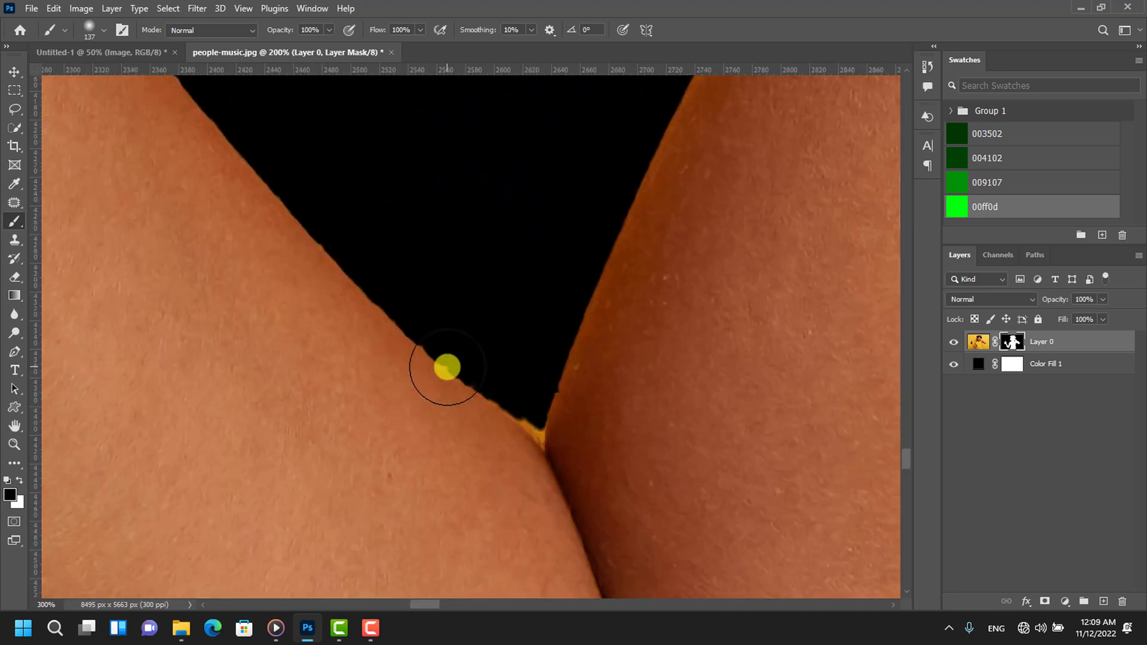
scroll(454, 363, up, 2)
mouse_move(468, 361)
mouse_down()
mouse_move(434, 308)
mouse_move(371, 340)
mouse_move(443, 367)
mouse_move(555, 453)
mouse_move(402, 336)
mouse_move(469, 371)
mouse_up()
mouse_move(553, 459)
mouse_down()
mouse_move(473, 397)
mouse_move(564, 471)
mouse_up()
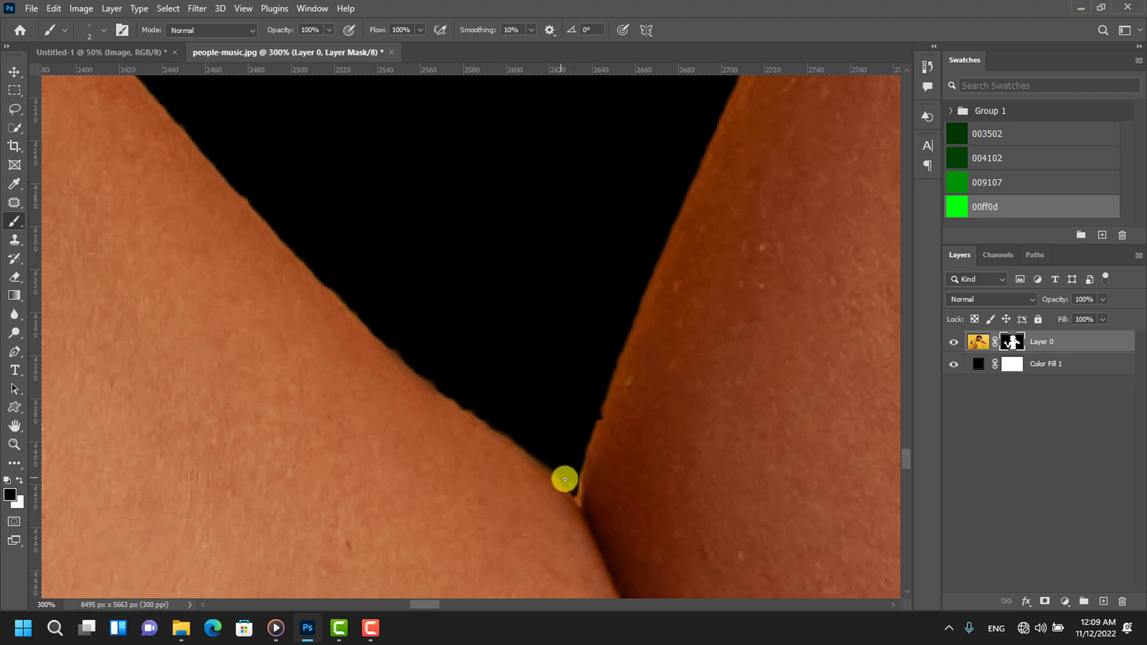
Delete the black Color Fill 1 layer and drag the masked woman cut-out into the poster.
key(ctrl+0)
key(v)
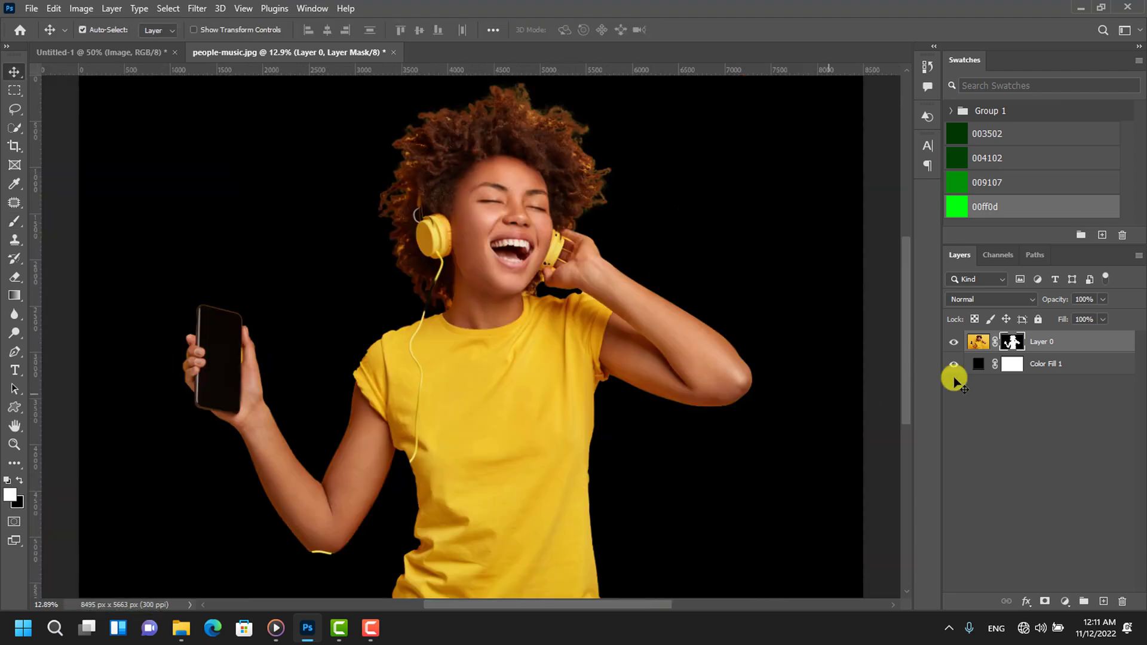
click(1050, 364)
key(Delete)
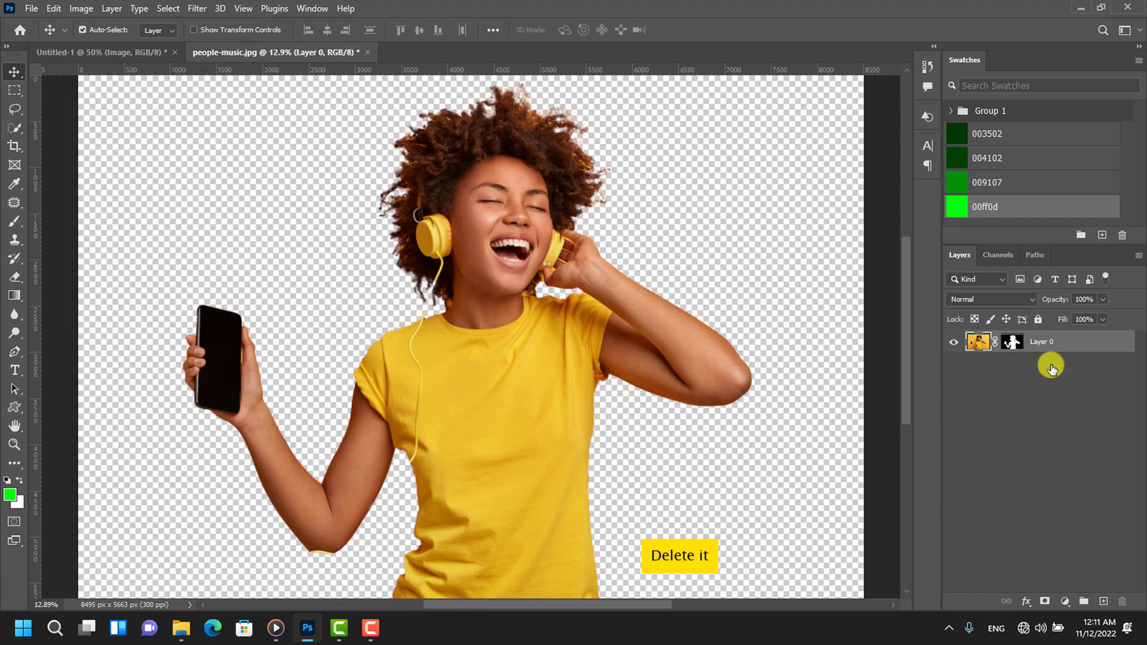
key(ctrl+minus)
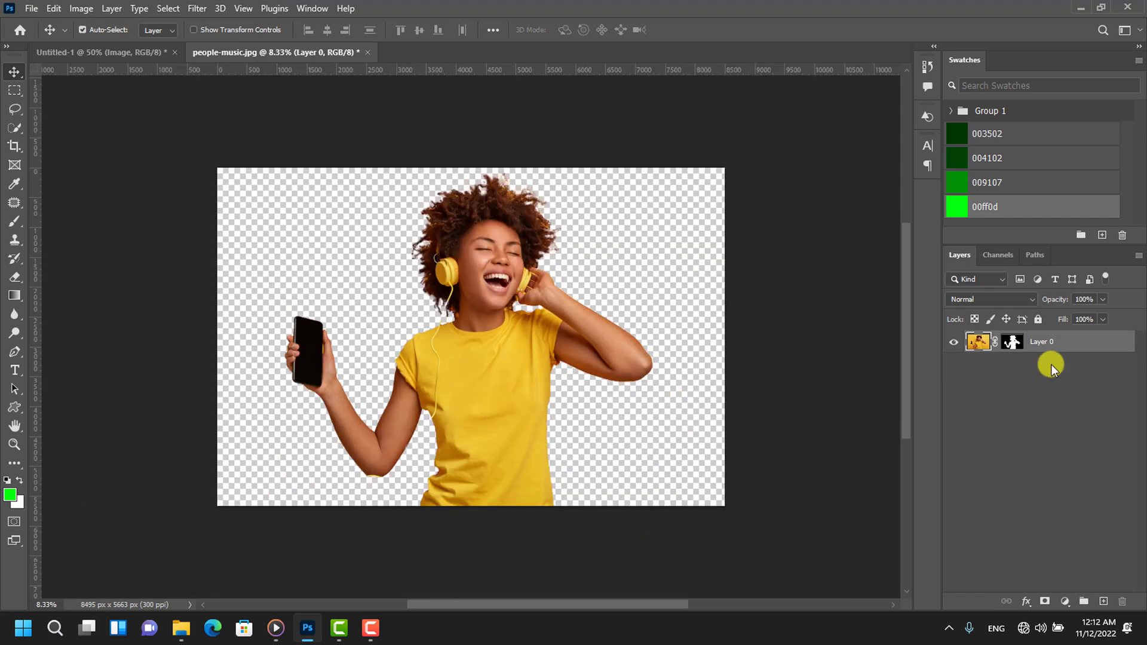
drag(501, 375, 428, 278)
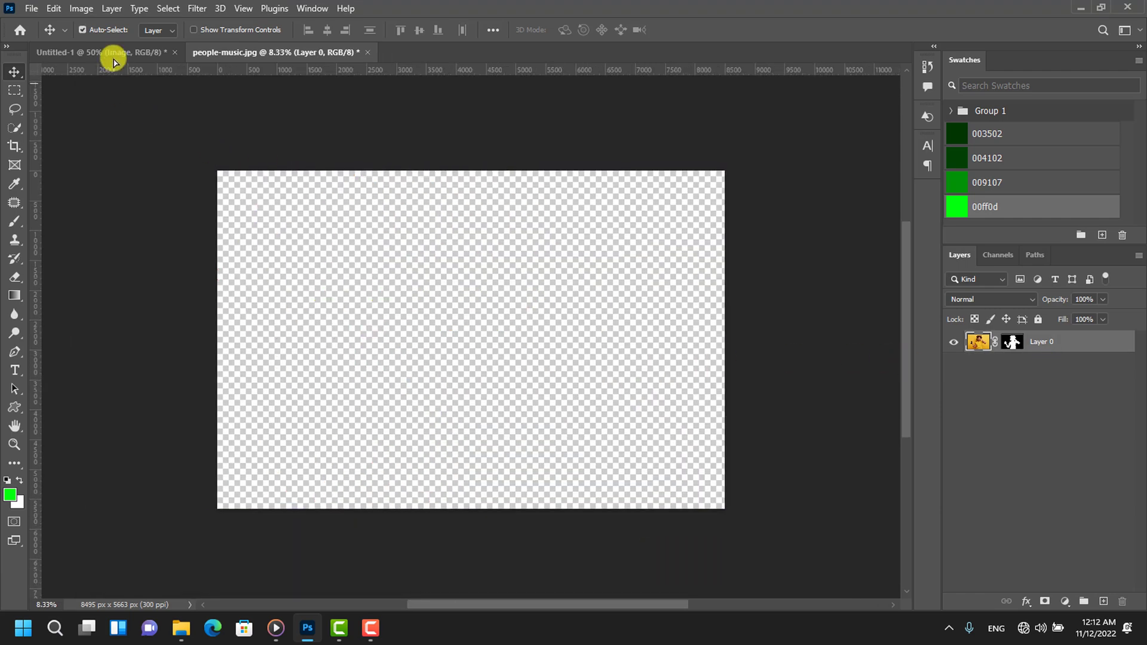
Drop the woman in as Layer 4 and scale her down to about 13% over the green glow.
drag(485, 346, 485, 345)
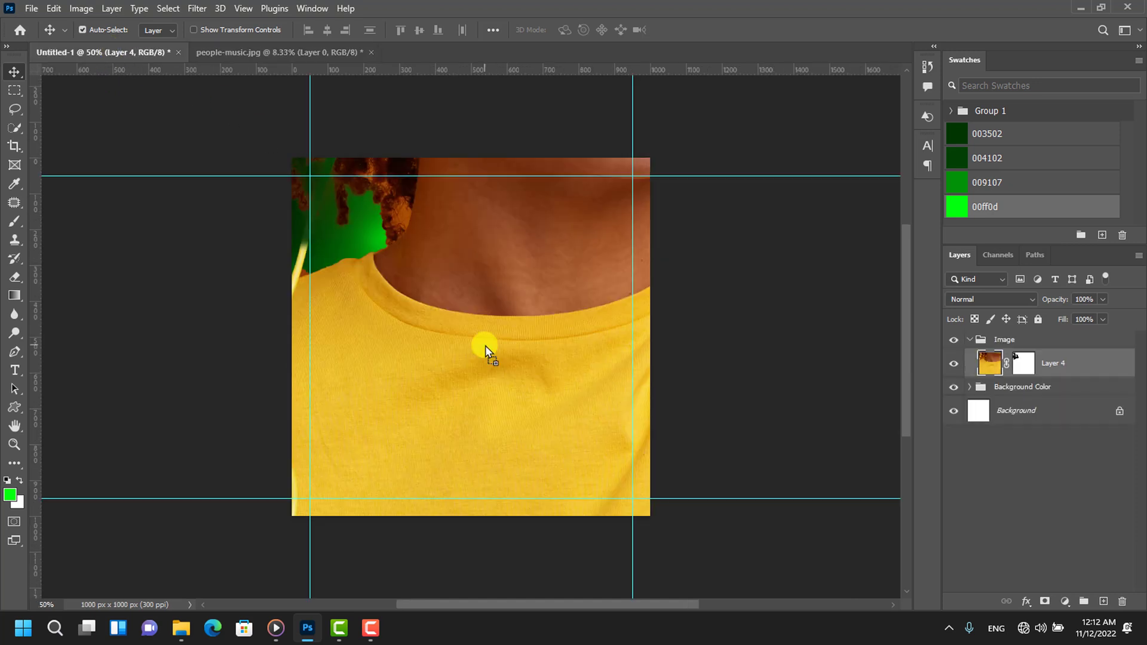
key(ctrl+minus)
key(ctrl+minus)
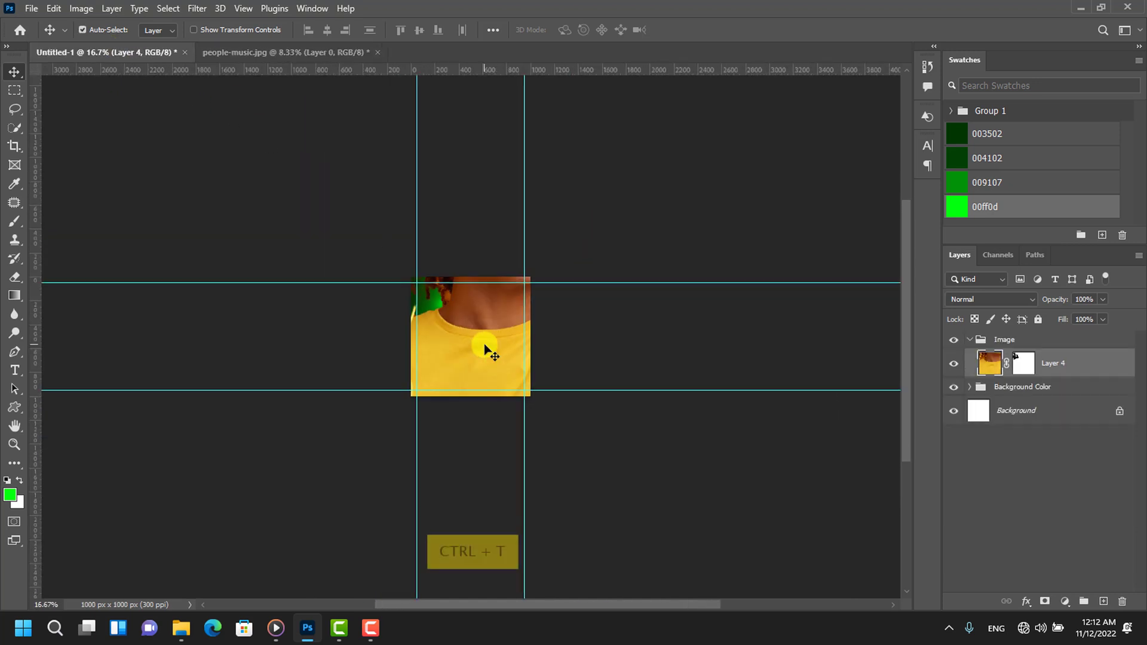
key(ctrl+t)
key(ctrl+minus)
key(ctrl+minus)
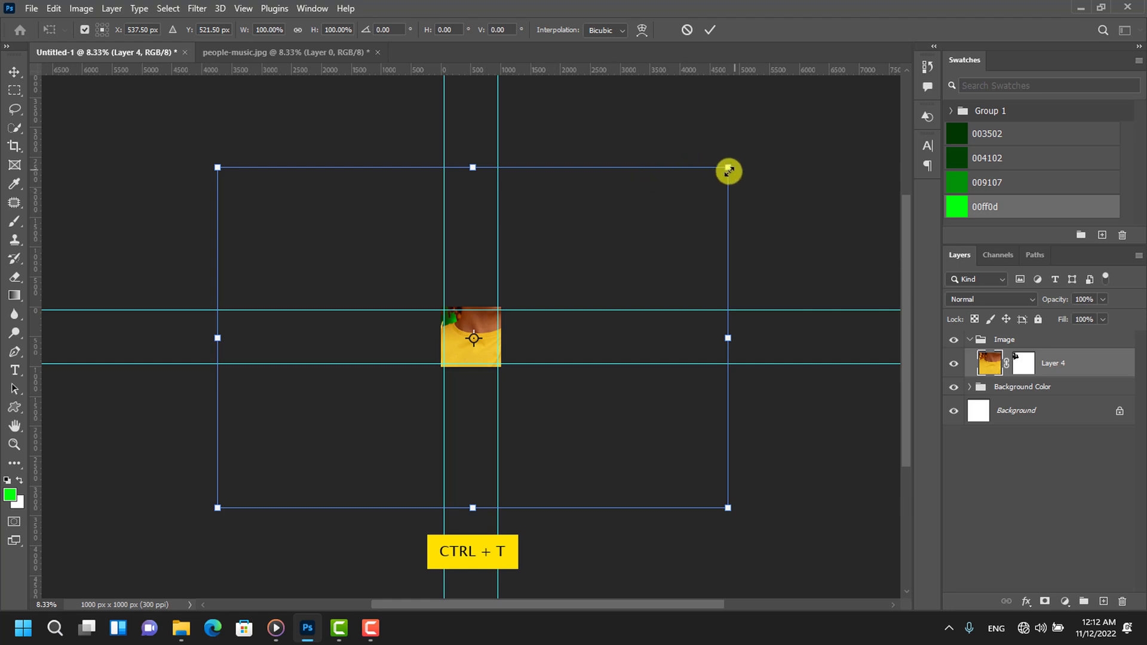
drag(729, 172, 530, 343)
key(ctrl+plus)
key(ctrl+plus)
key(ctrl+plus)
key(ctrl+plus)
key(ctrl+plus)
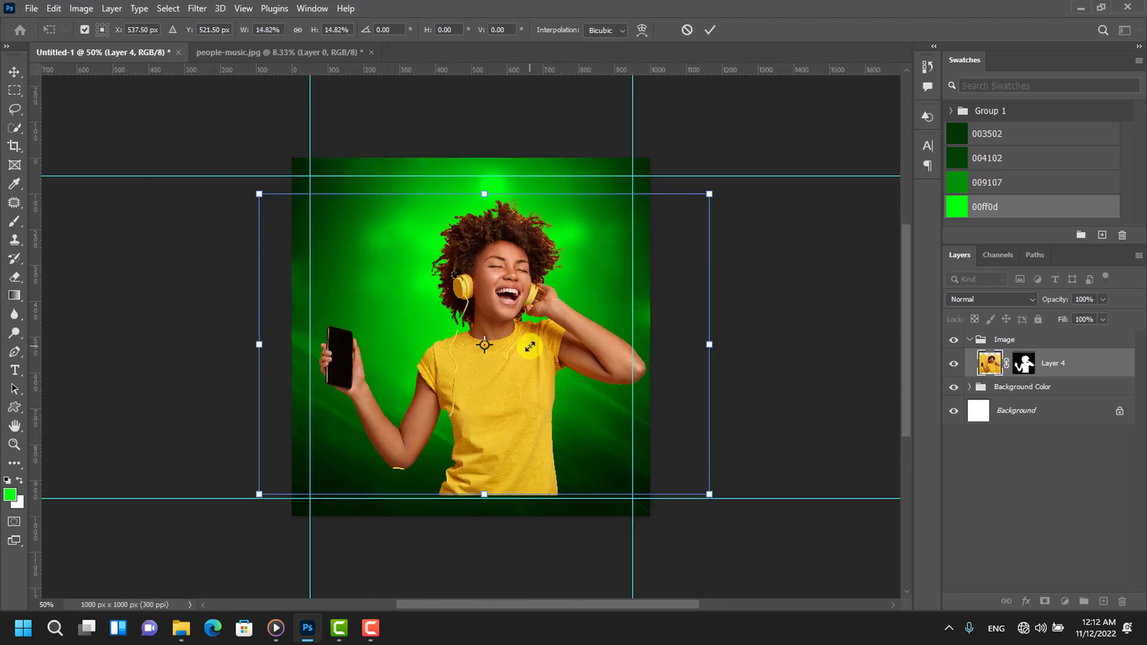
key(ctrl+plus)
drag(758, 522, 735, 494)
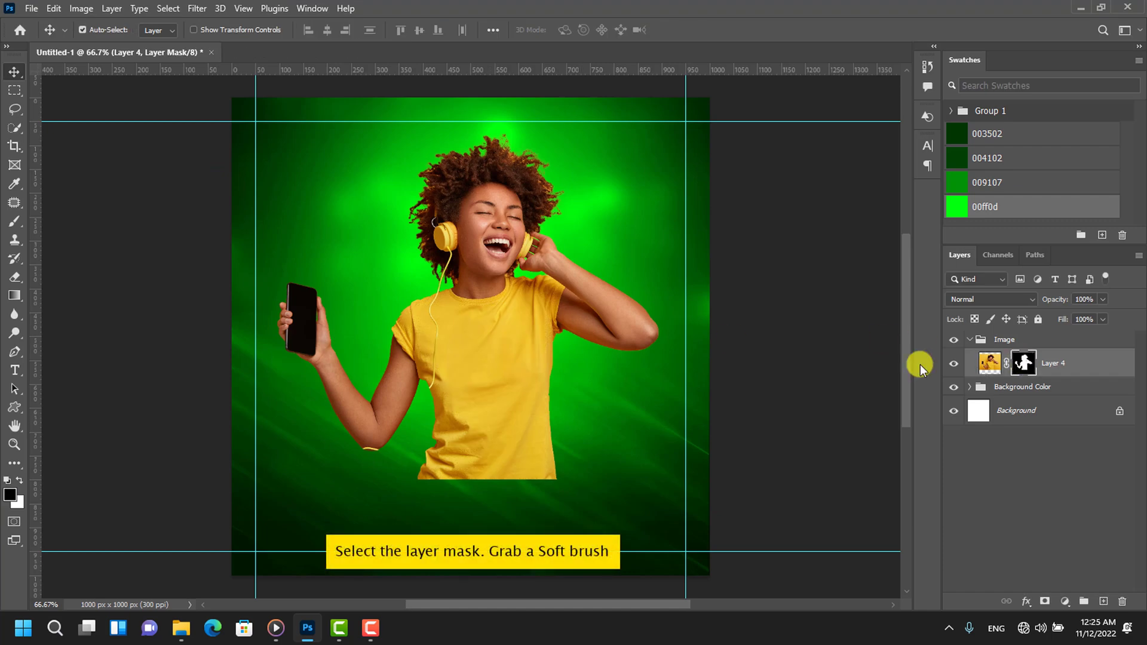
Fade the shirt's bottom into the background with a soft brush on the mask, and add a clipped Layer 5.
key(b)
mouse_move(556, 496)
mouse_down()
mouse_move(441, 486)
mouse_move(546, 446)
mouse_up()
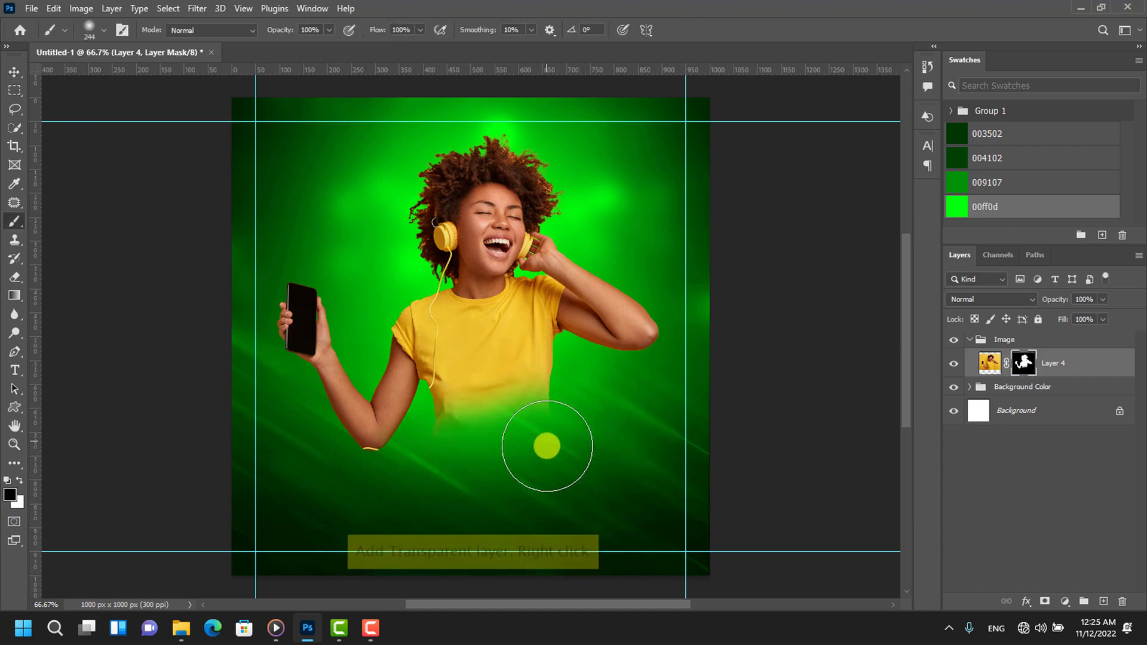
click(1104, 603)
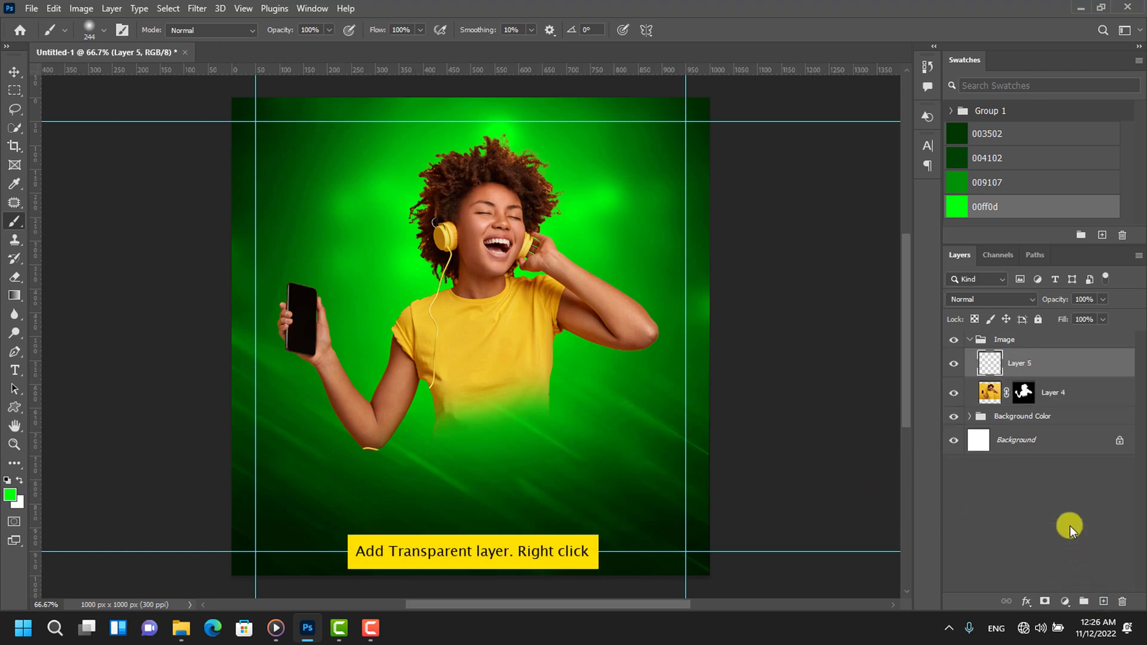
right_click(1018, 366)
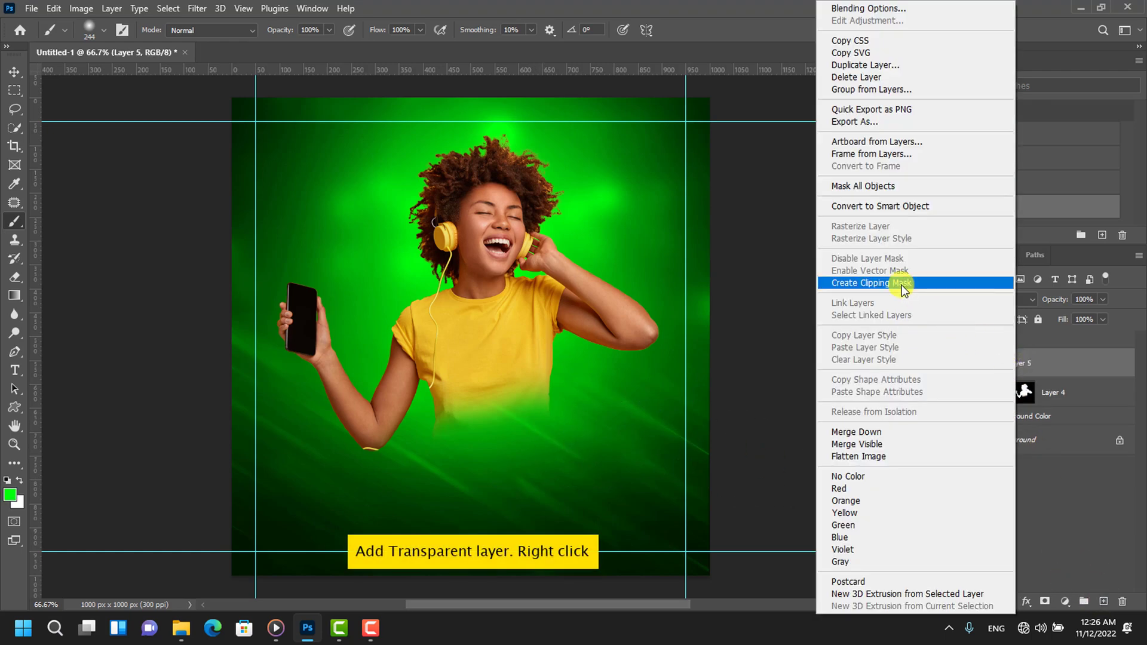
click(899, 284)
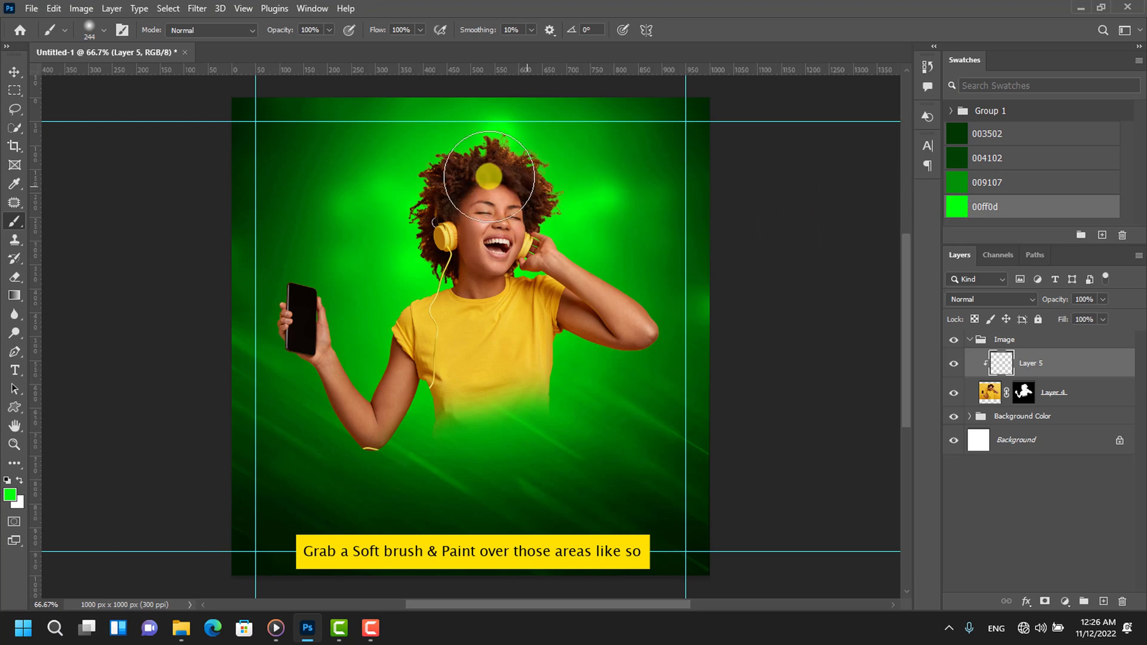
At 100% zoom, paint green over the hair's top and side edges at 34% brush opacity.
key(ctrl+1)
scroll(475, 162, up, 1)
scroll(469, 159, up, 3)
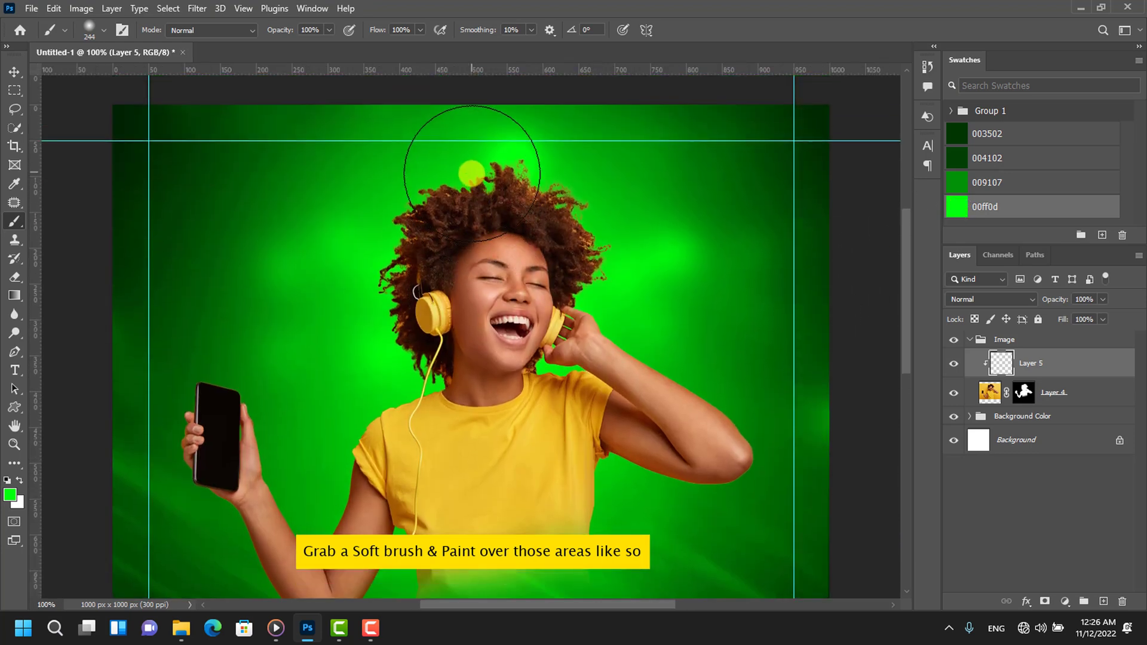
scroll(461, 154, up, 2)
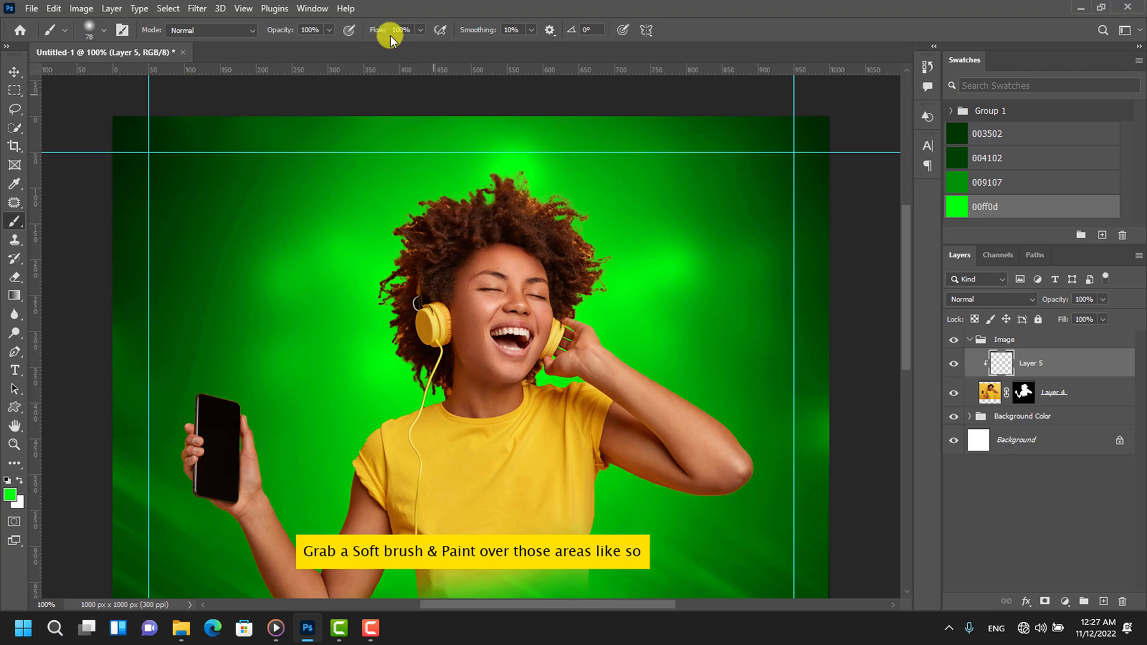
click(329, 29)
drag(338, 44, 302, 44)
click(328, 30)
mouse_move(502, 169)
mouse_down()
mouse_move(581, 221)
mouse_move(598, 277)
mouse_up()
drag(535, 188, 384, 269)
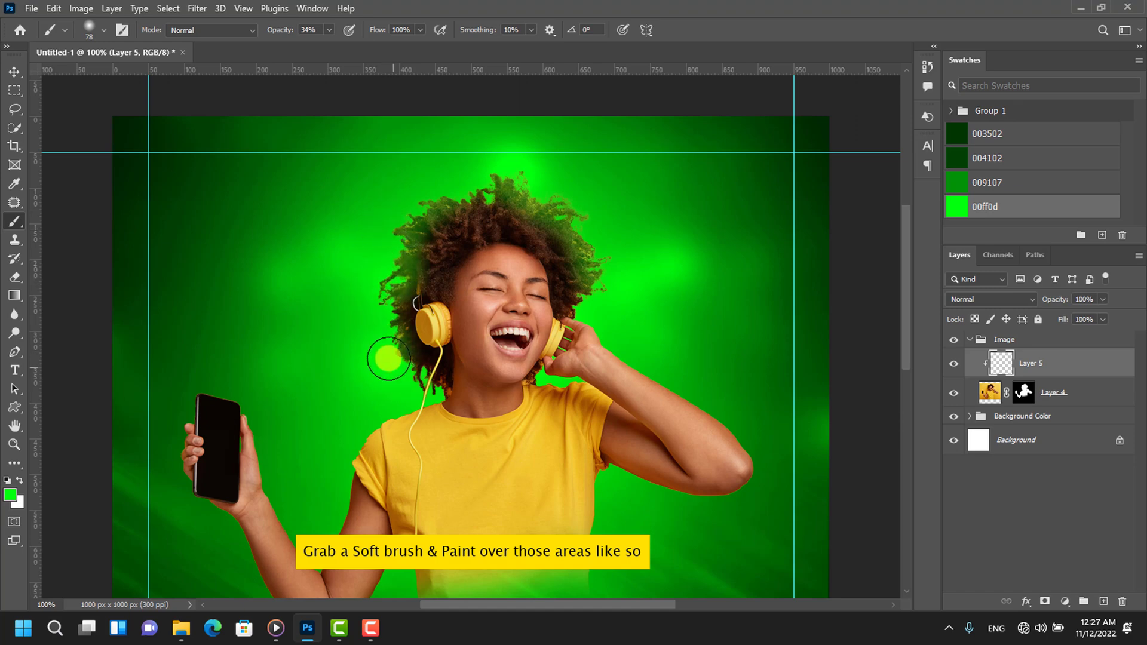
drag(456, 189, 514, 199)
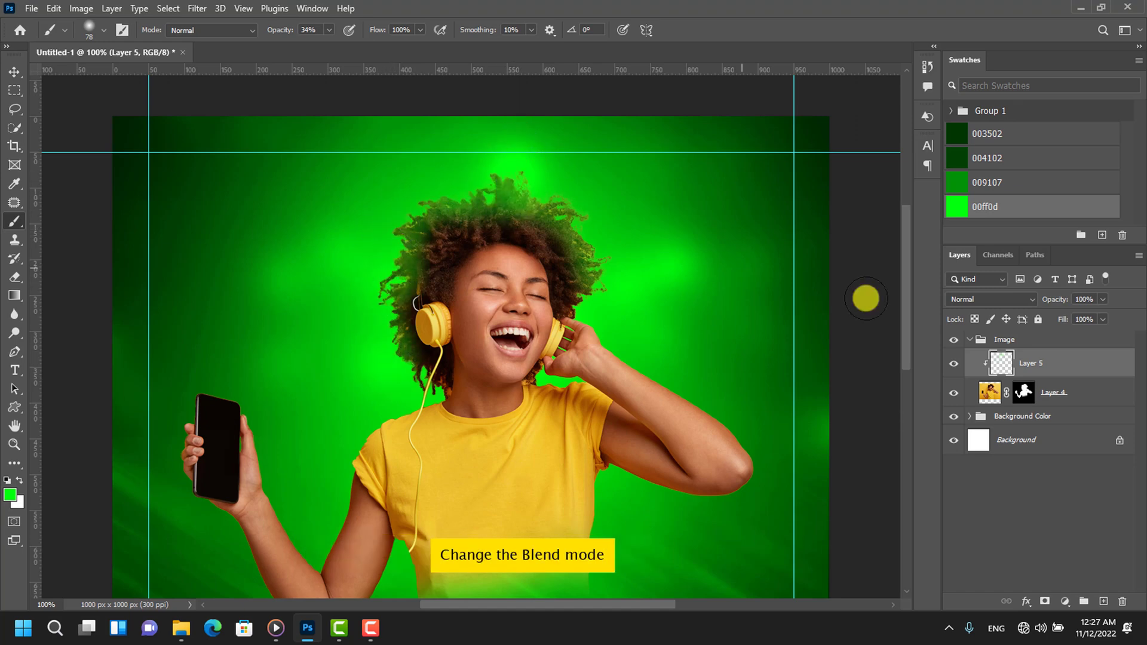
Set Layer 5 to Hue blend mode and add a Layer 6 clipped to the woman.
click(964, 298)
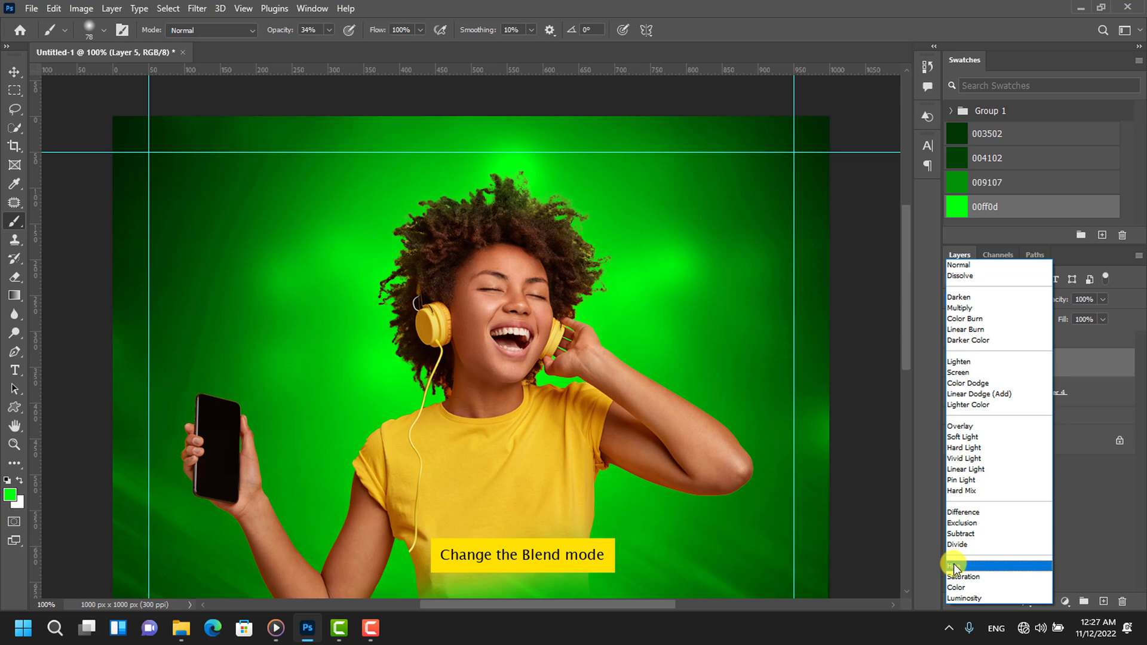
click(955, 566)
click(1105, 603)
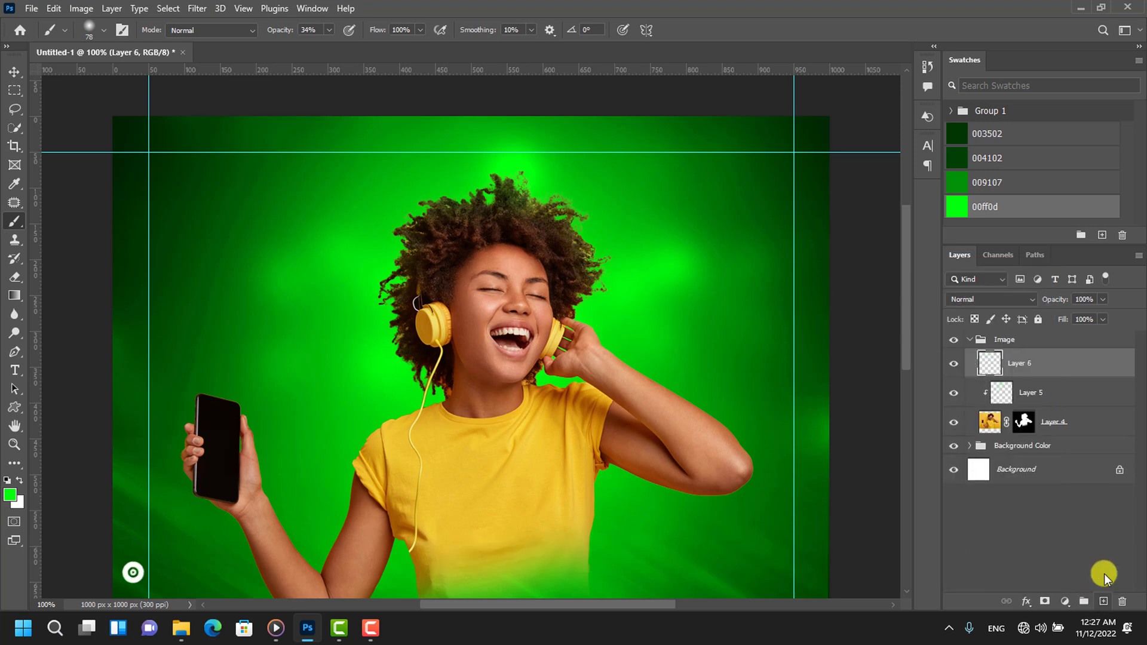
right_click(1032, 365)
click(927, 284)
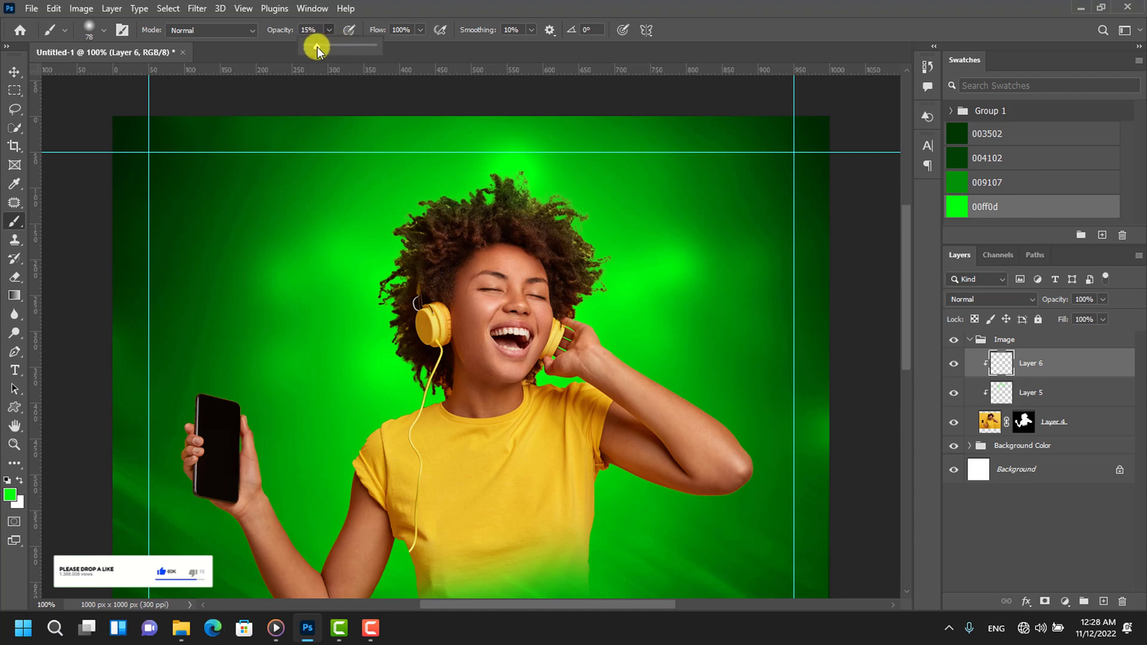
Lower the brush flow to 17% for painting on Layer 6.
click(420, 30)
drag(415, 44, 366, 52)
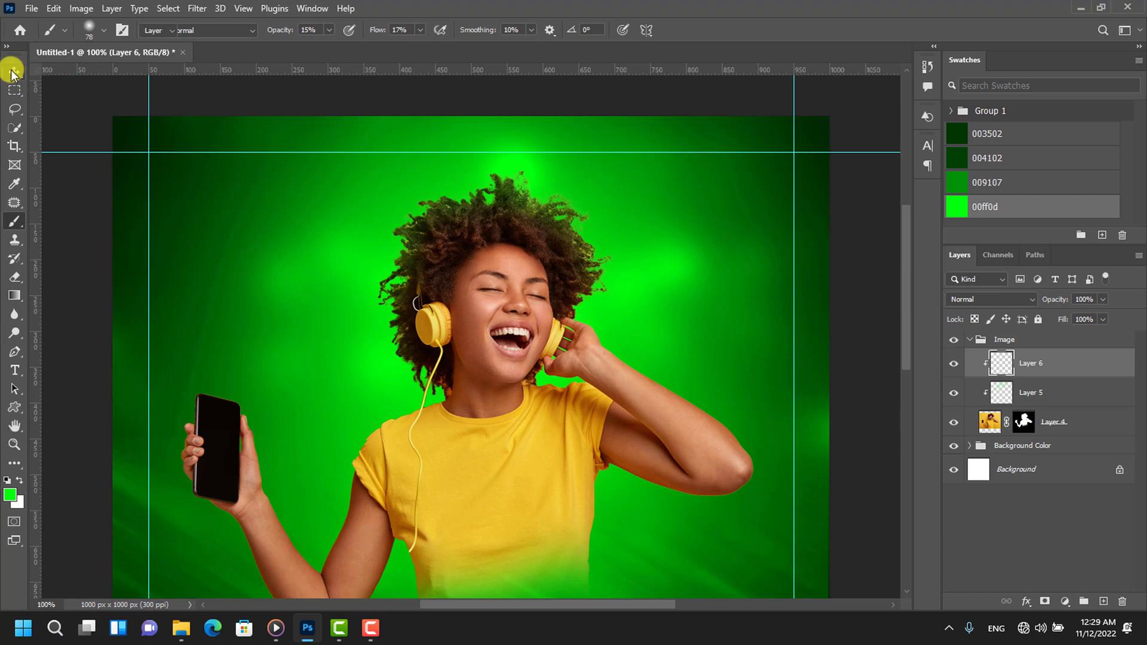
click(13, 71)
click(1065, 602)
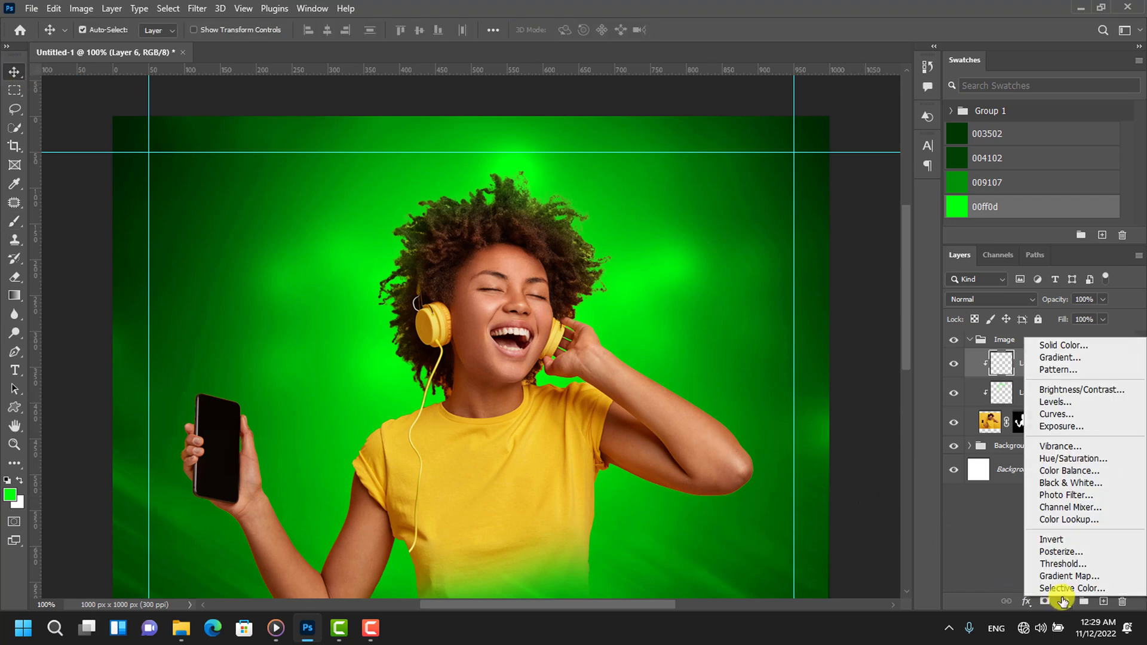
Add a Brightness/Contrast layer with contrast 33, clipped to the woman and moved below Layer 5.
click(1079, 389)
drag(1039, 366, 1068, 369)
click(1038, 413)
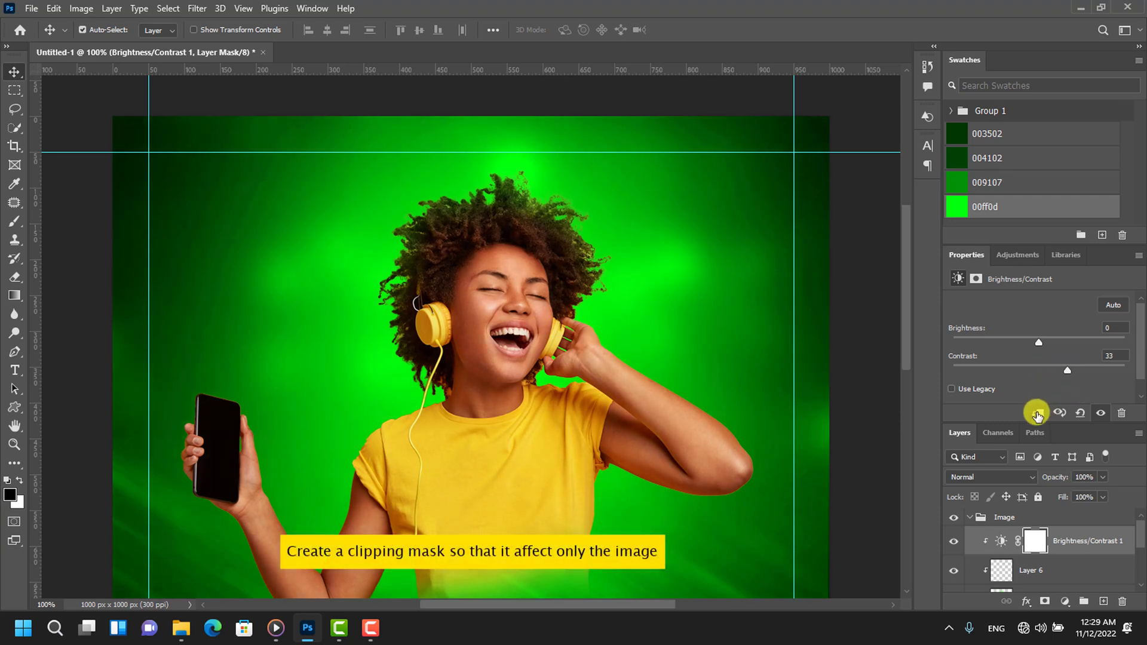
drag(1058, 518, 1051, 580)
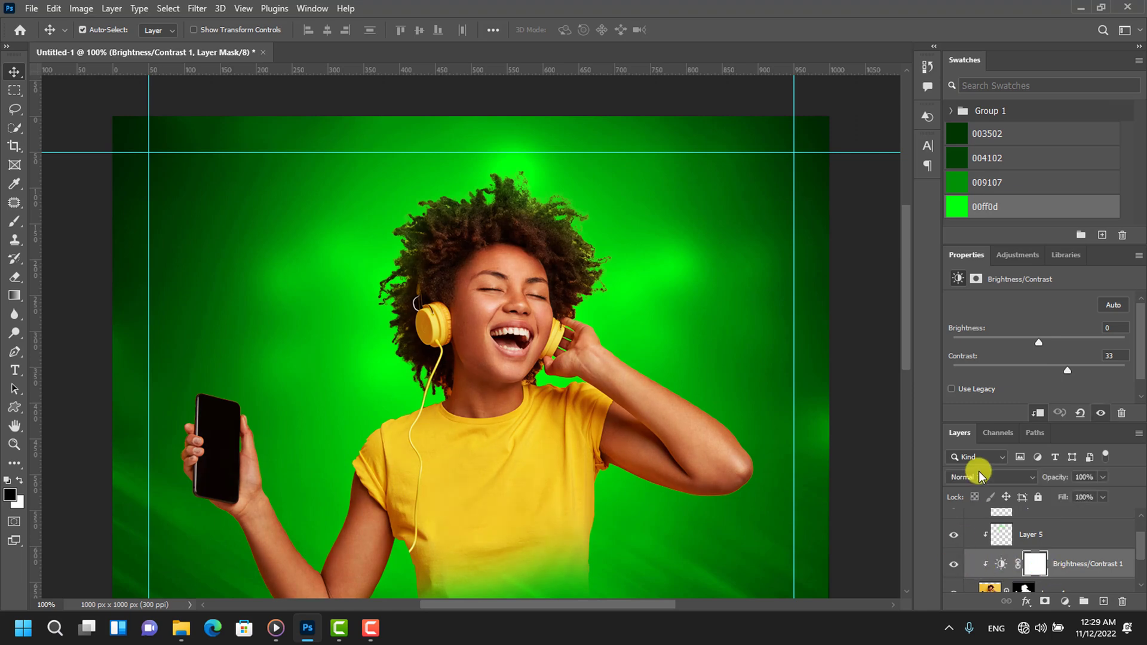
click(1139, 255)
click(1103, 321)
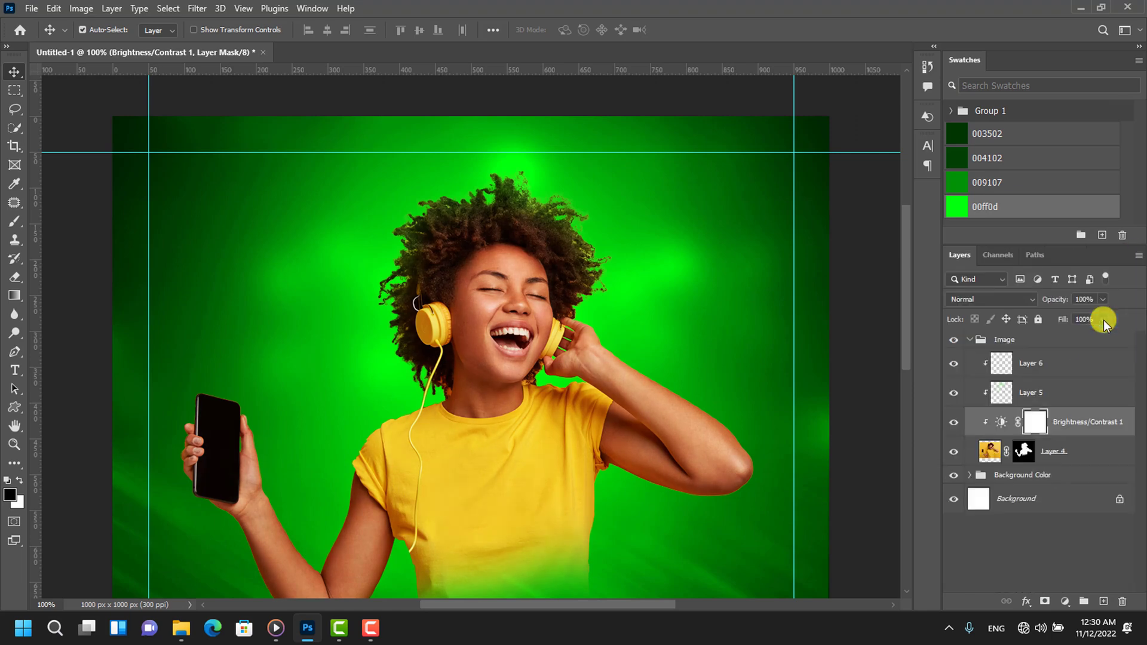
key(ctrl+minus)
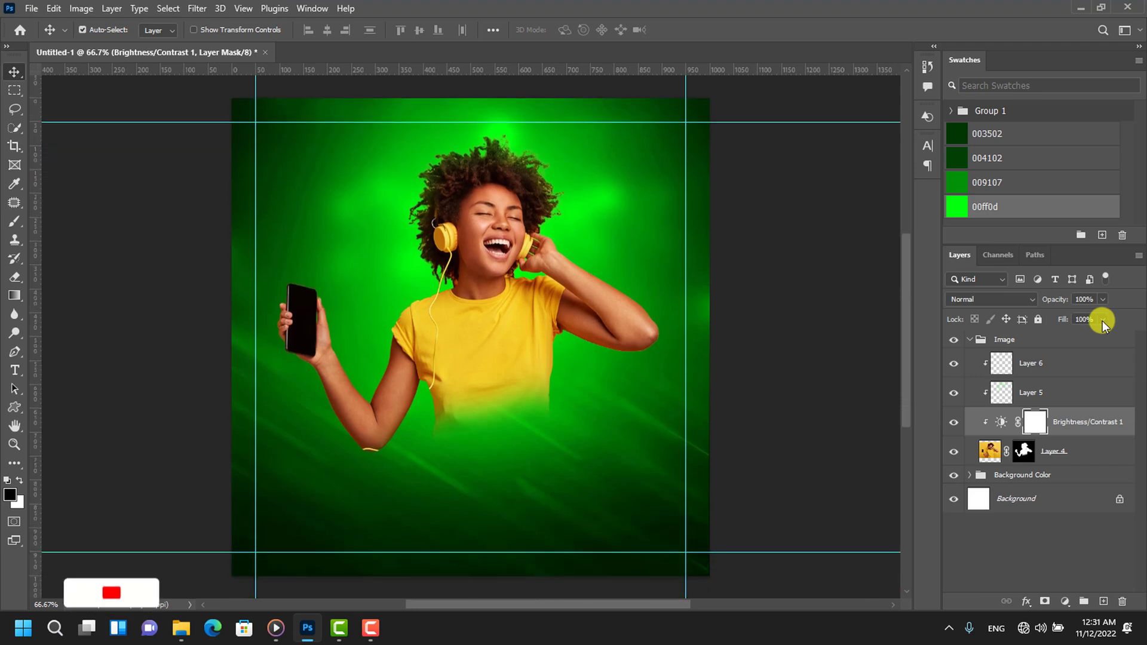
click(1083, 339)
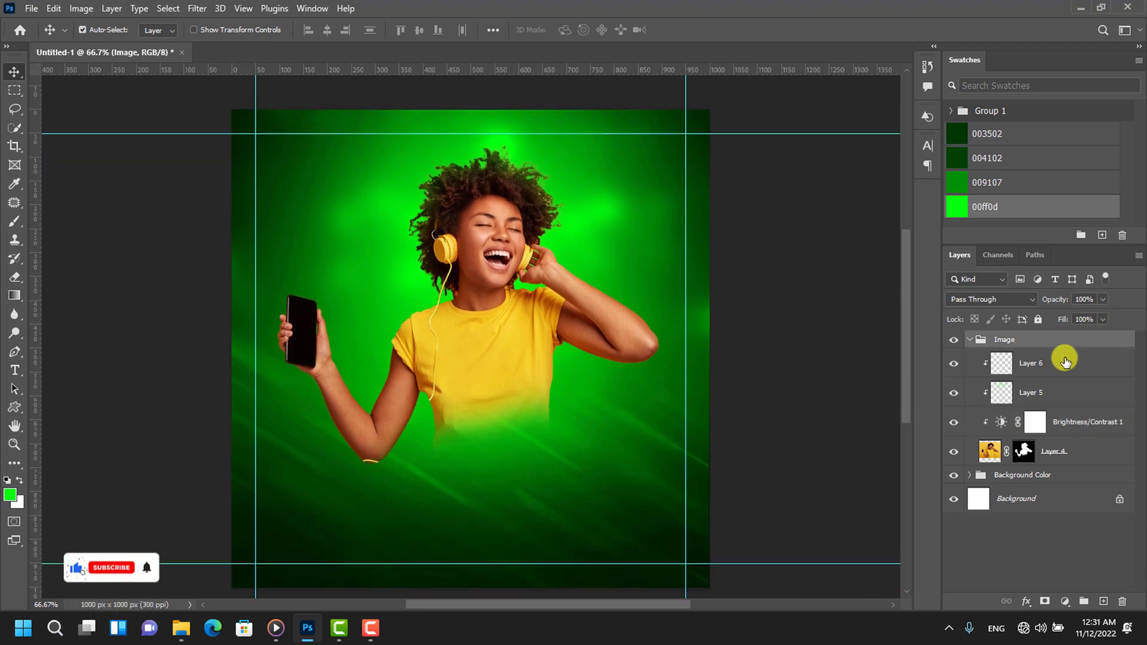
Create a Header Text group and add the text 'GEEN' on the shirt.
click(1084, 601)
double_click(1003, 340)
text(Header Text)
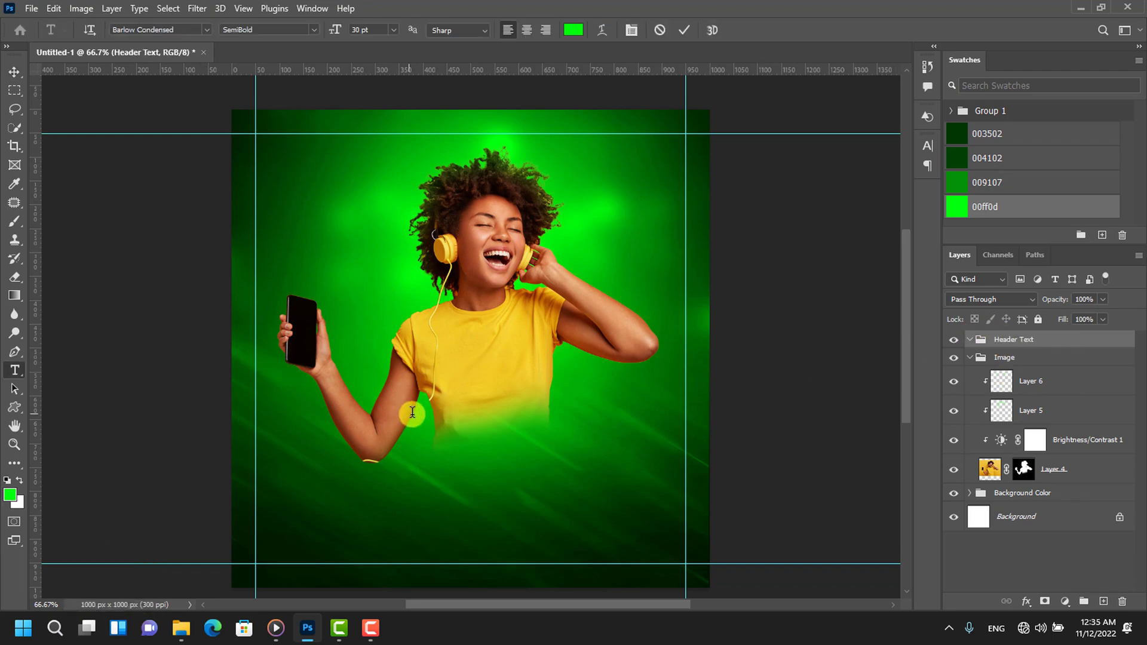
click(412, 413)
text(GEEN)
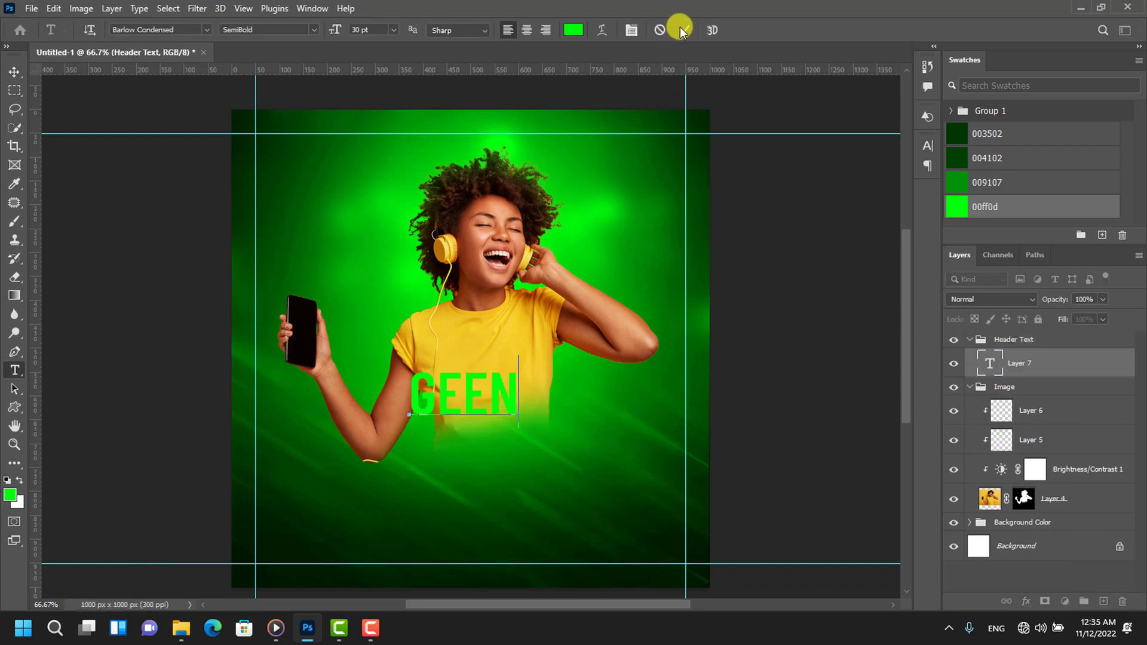
click(682, 31)
Enlarge GEEN and set it in The Next Font Regular.
key(ctrl+t)
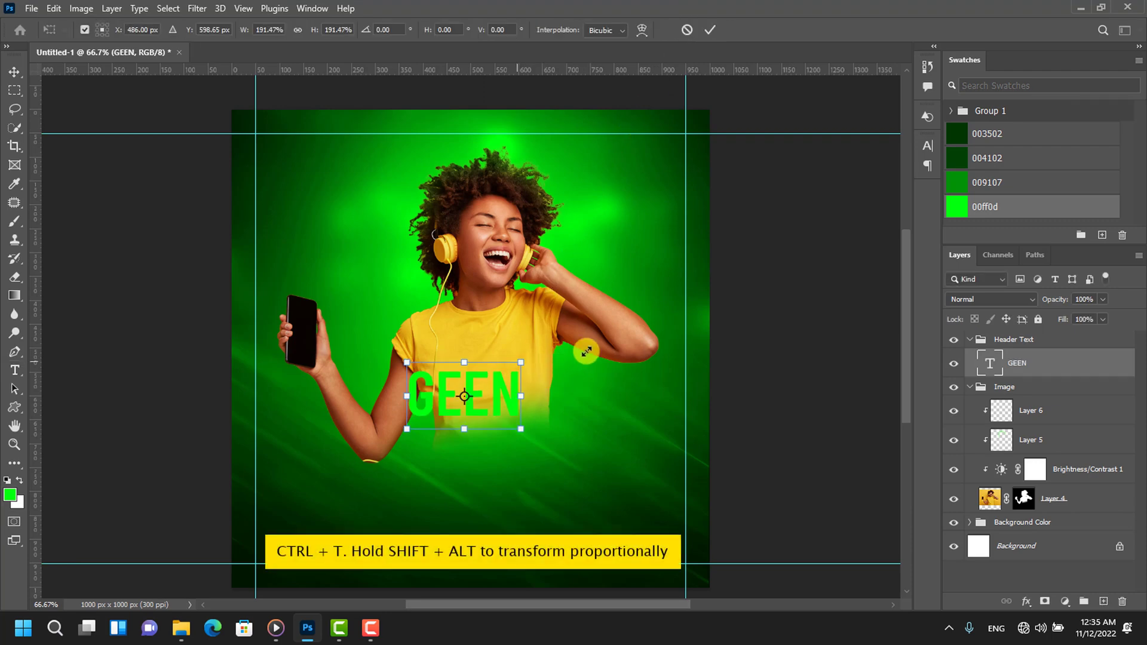
drag(586, 352, 604, 330)
key(Return)
click(927, 146)
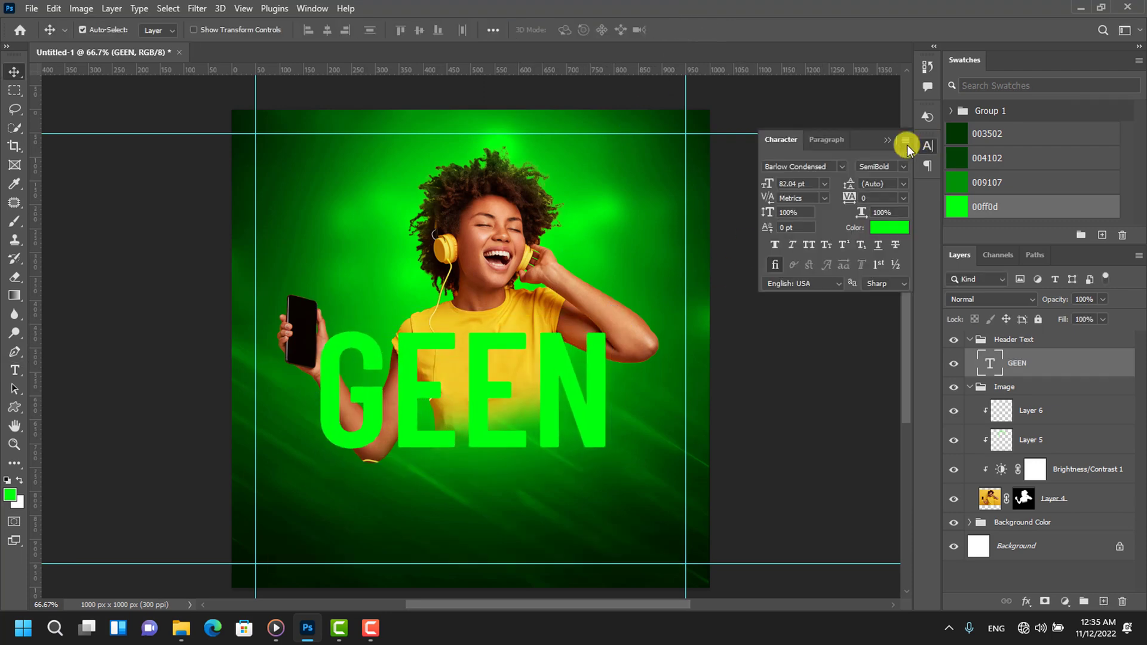
click(836, 166)
text(NEXT)
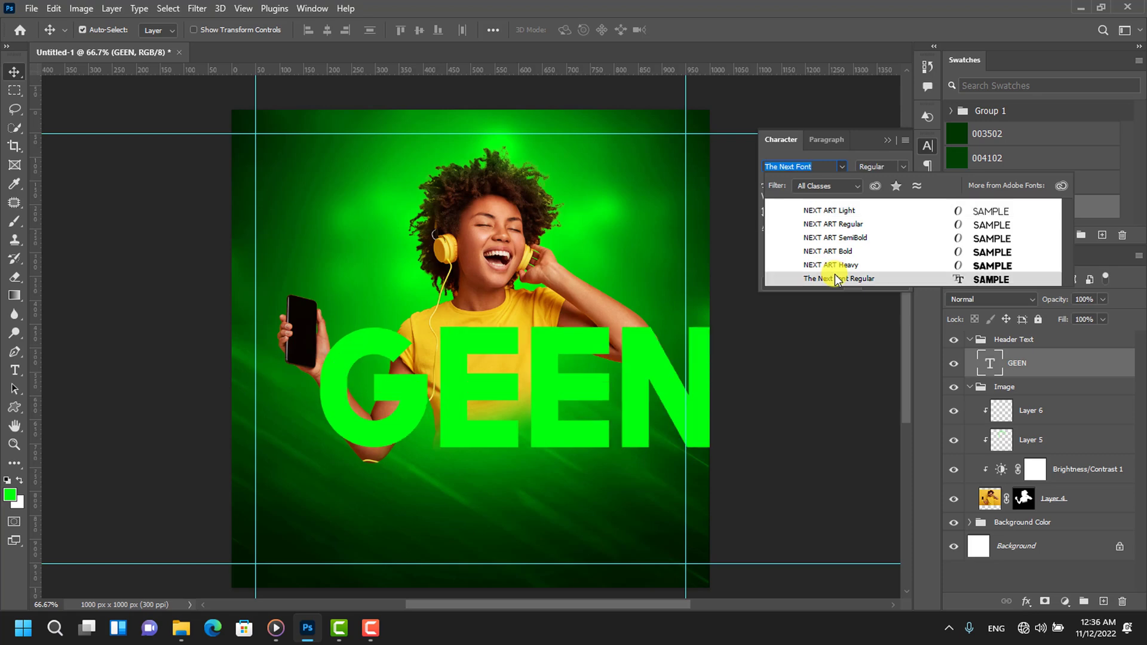
click(834, 276)
Move GEEN left and up and scale it down to about 84% across the chest.
key(ctrl+t)
drag(637, 387, 569, 389)
key(ctrl+t)
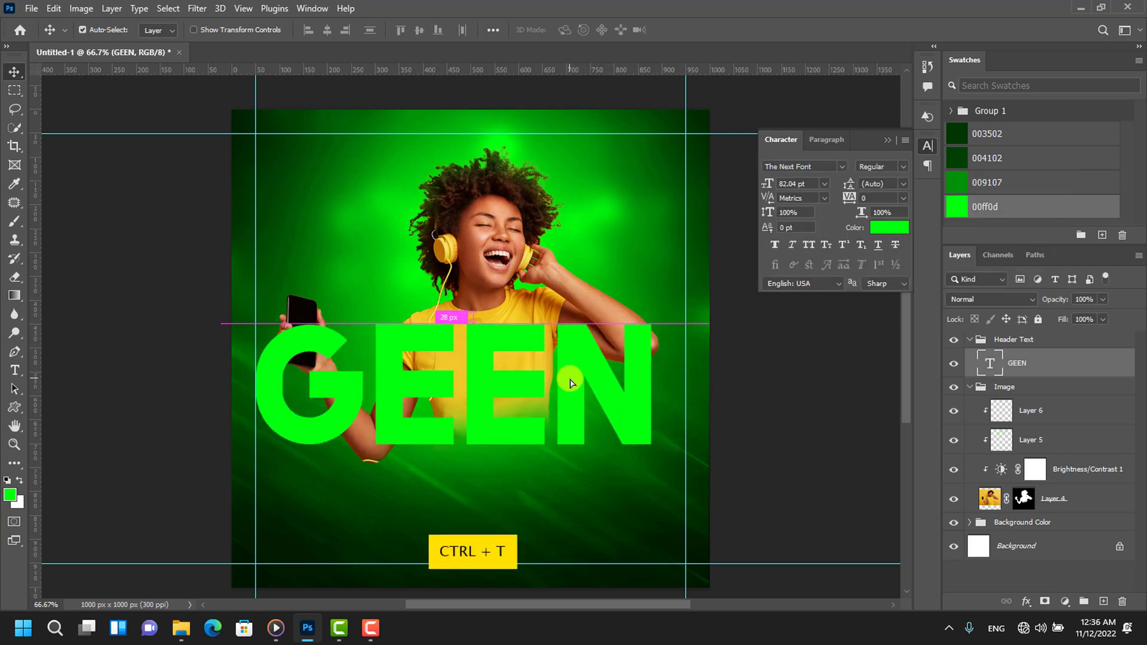
drag(249, 305, 338, 311)
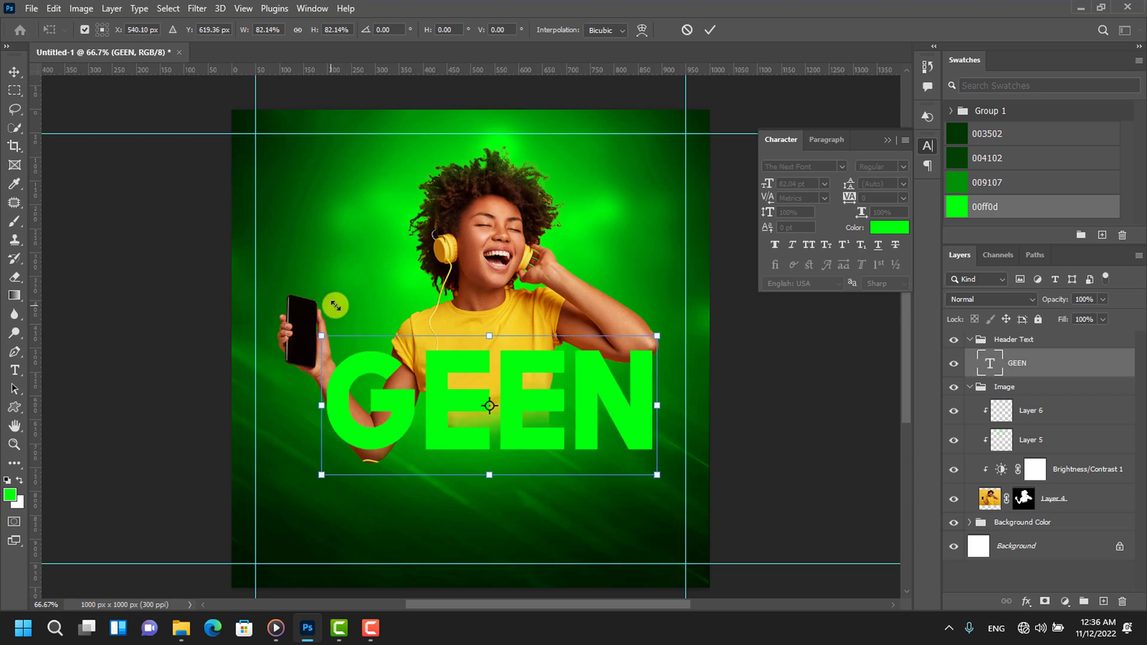
drag(434, 392, 419, 330)
key(Return)
Mask the GEEN layer using the woman's cutout selection from Layer 4's mask.
key(ctrl+plus)
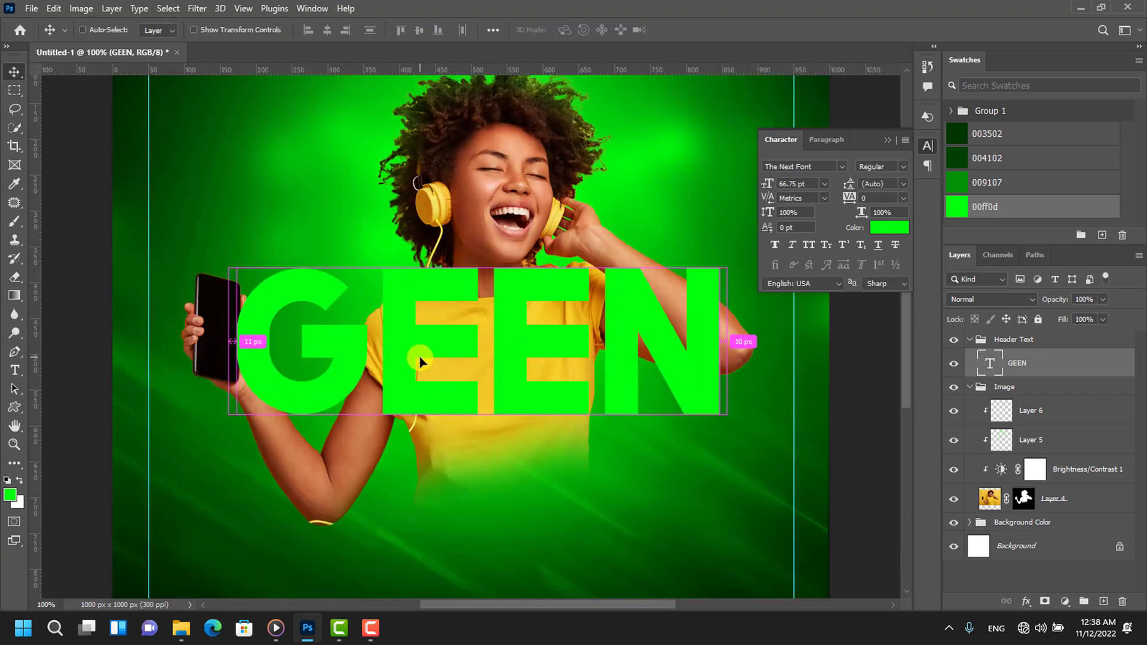
click(887, 139)
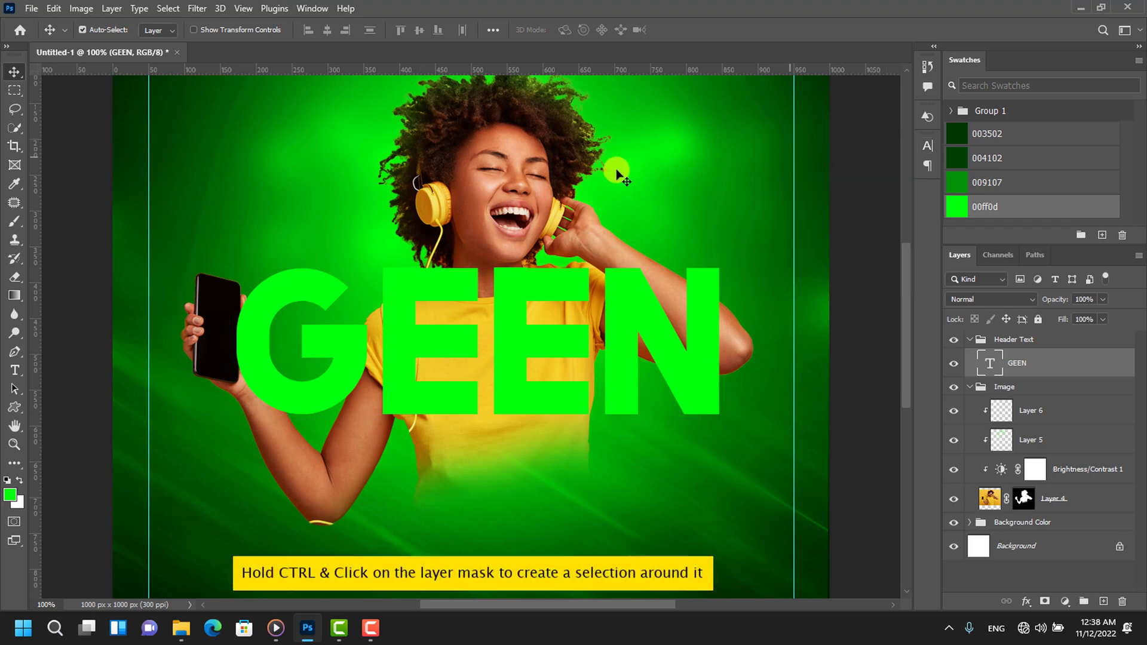
click(1063, 499)
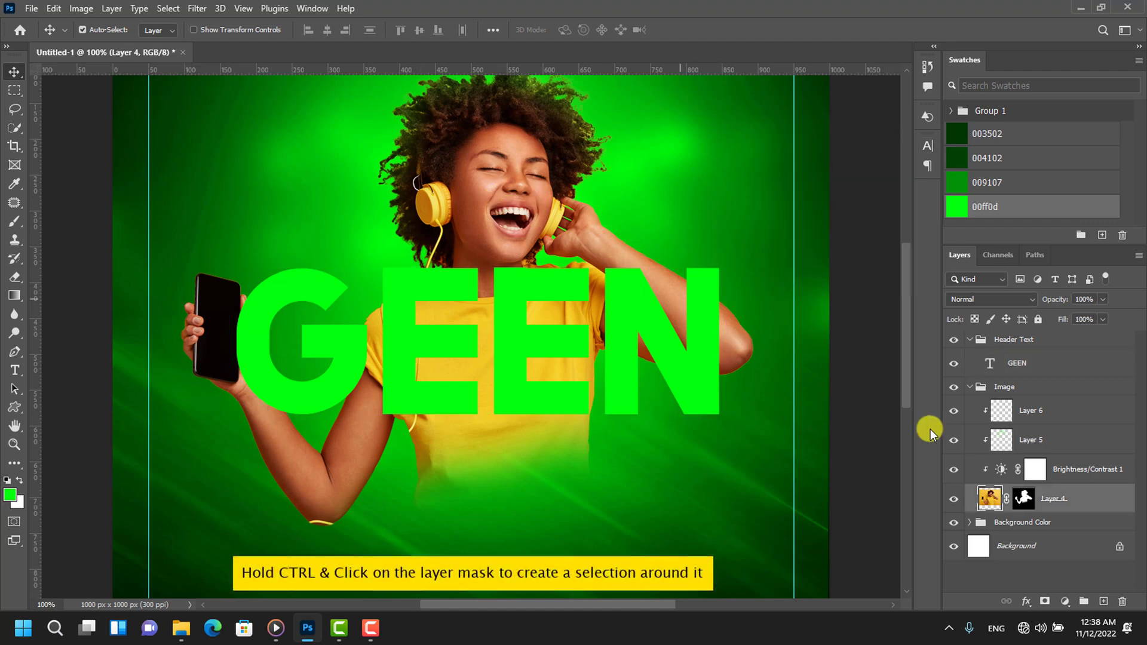
ctrl+click(1024, 498)
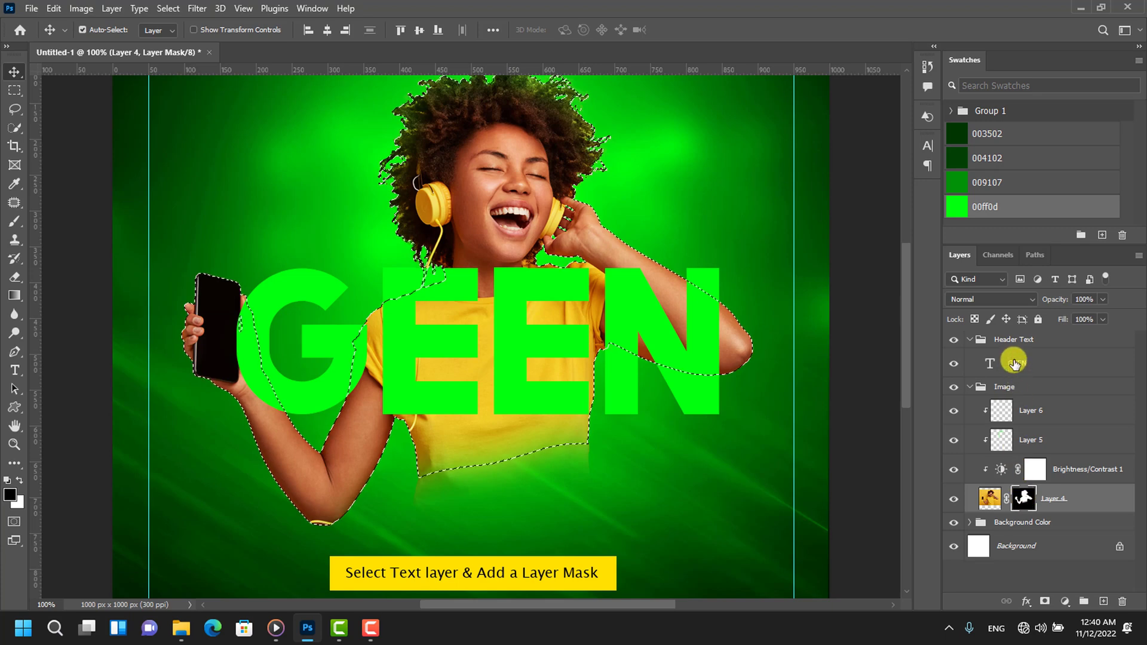
click(1014, 363)
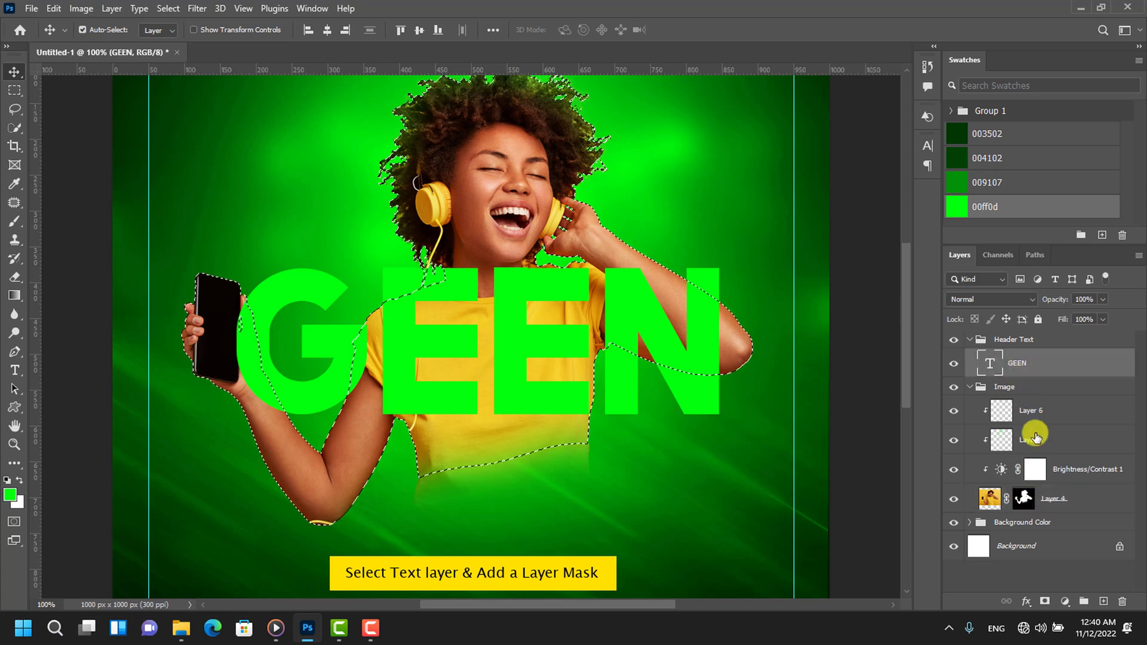
click(1046, 601)
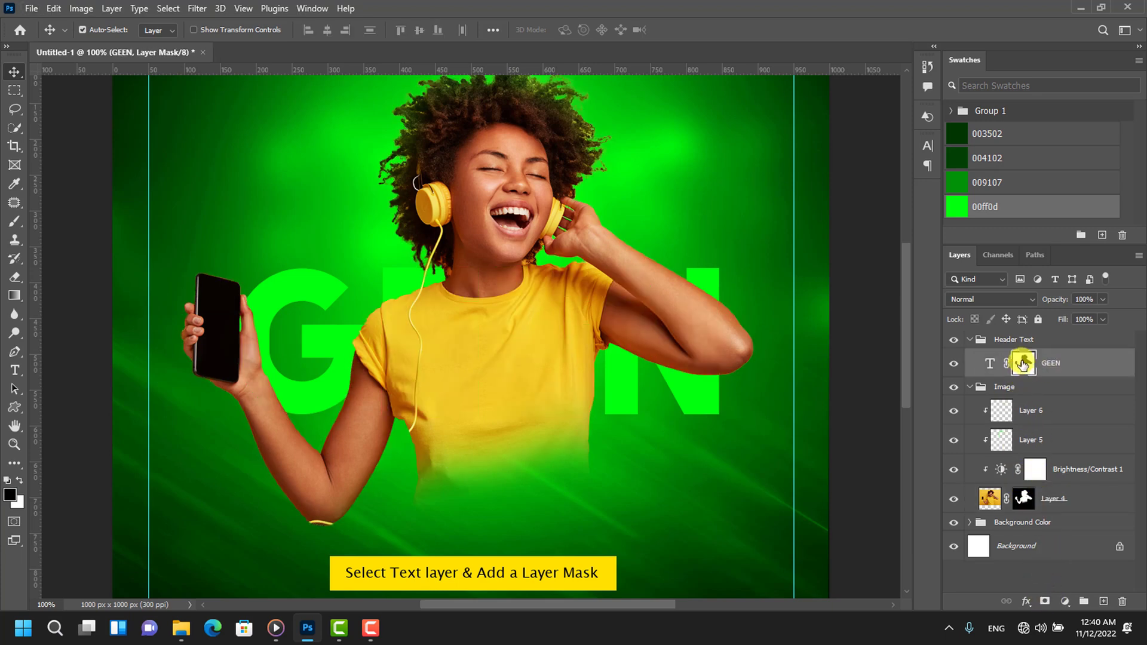
Paint white on the GEEN mask to restore the E letters over the shirt.
click(15, 221)
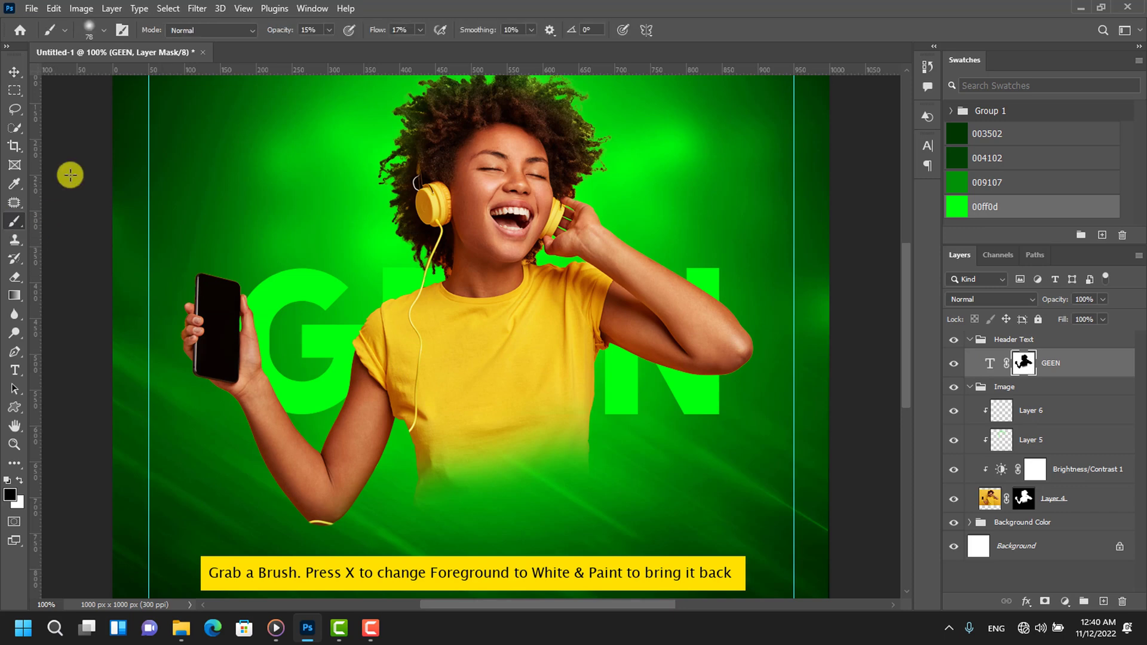
drag(420, 30, 422, 47)
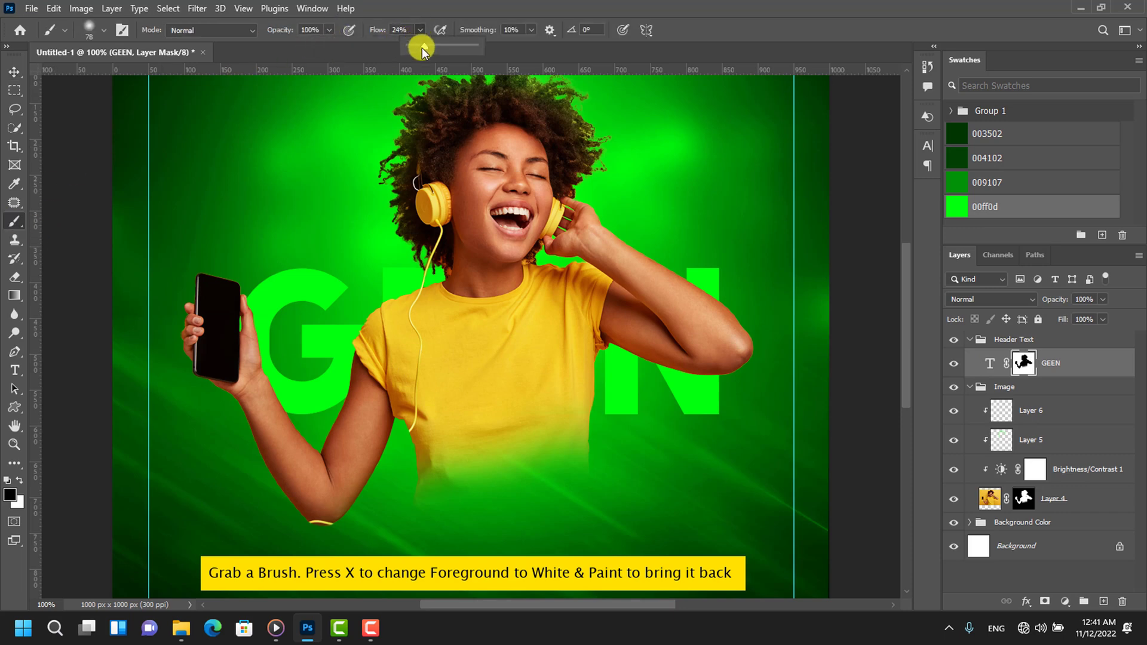
key(x)
mouse_move(418, 318)
mouse_down()
mouse_move(359, 371)
mouse_move(508, 271)
mouse_move(572, 337)
mouse_move(522, 291)
mouse_move(578, 297)
mouse_move(619, 321)
mouse_up()
key(x)
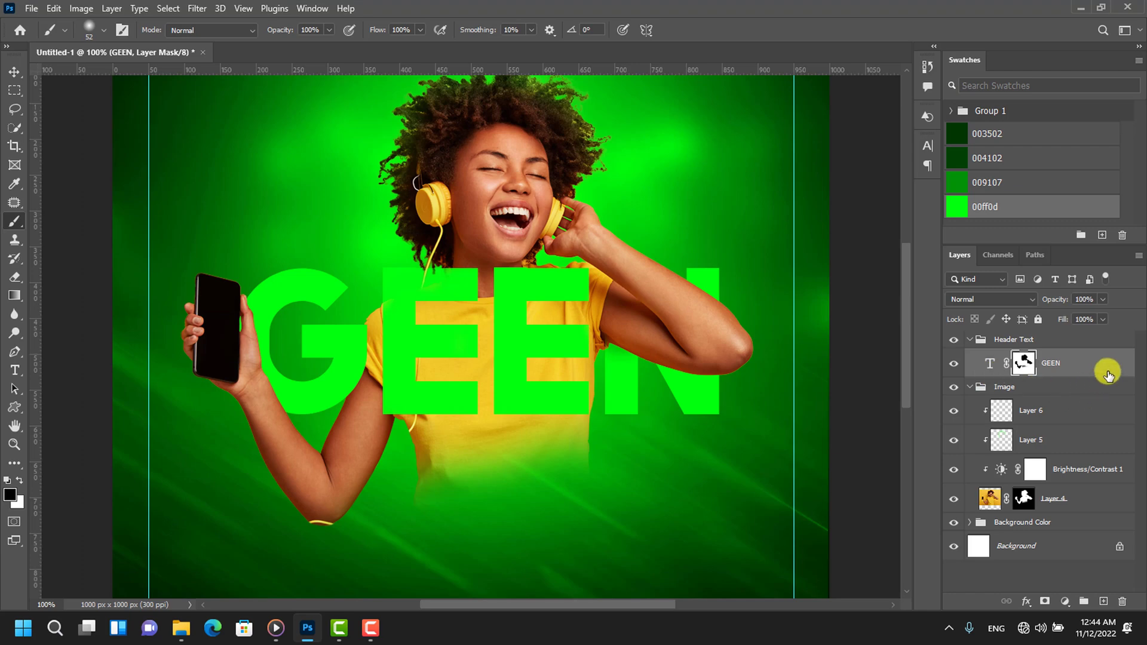
Add Bevel & Emboss to GEEN: depth 170, direction Down, angle 120°, altitude 60.
double_click(1109, 368)
drag(839, 30, 911, 83)
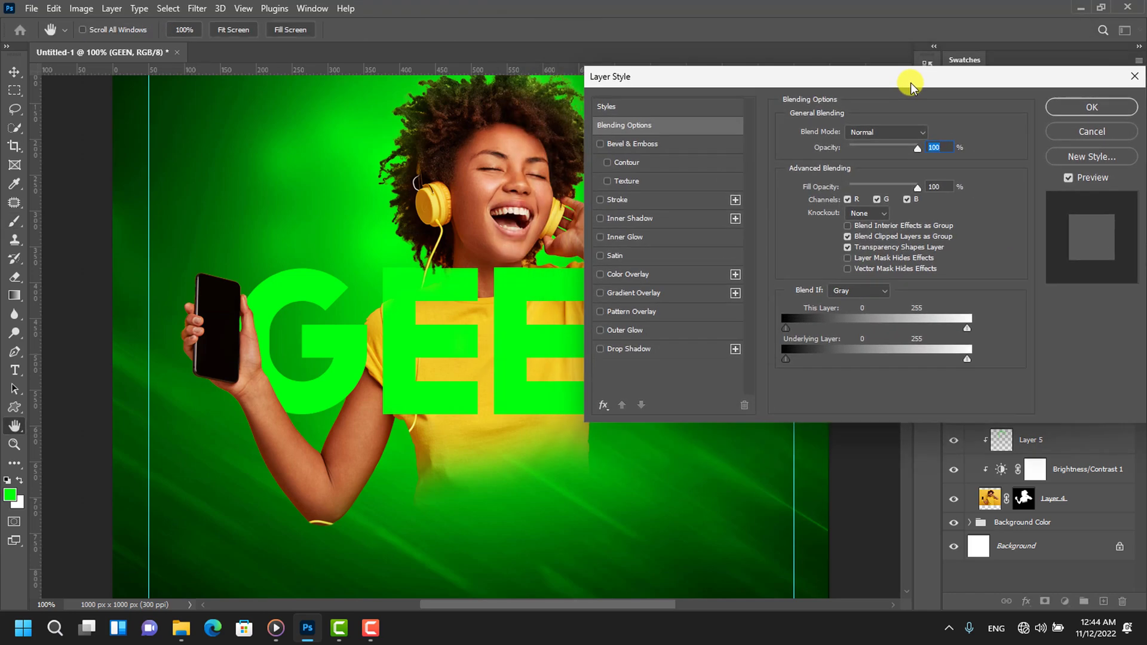
click(651, 146)
double_click(930, 163)
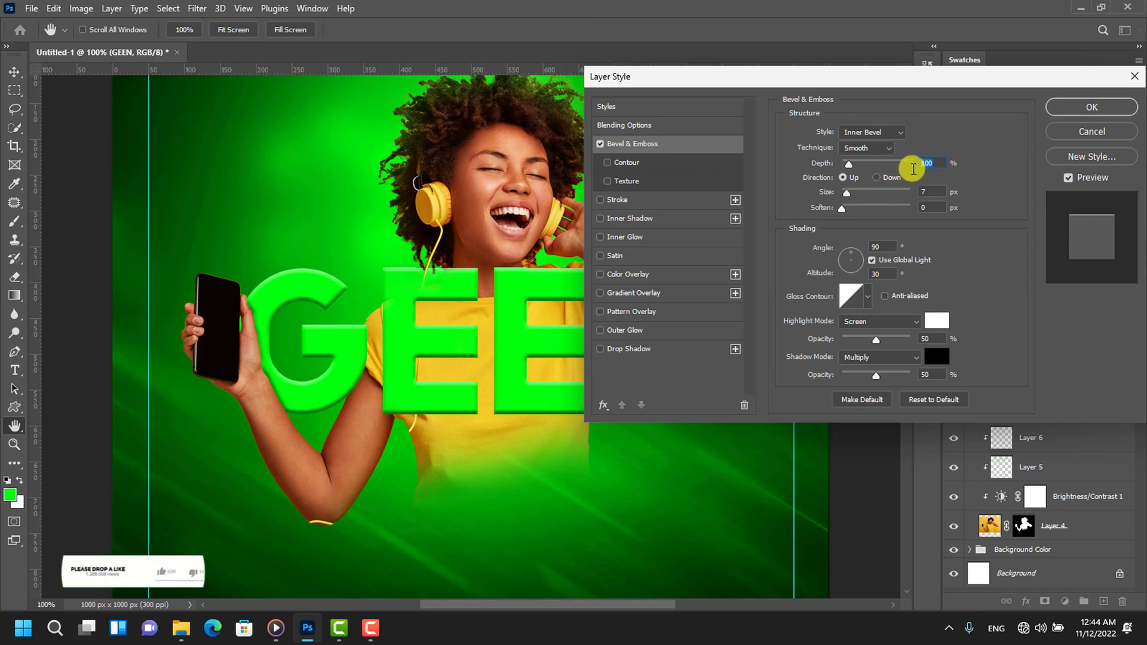
text(147)
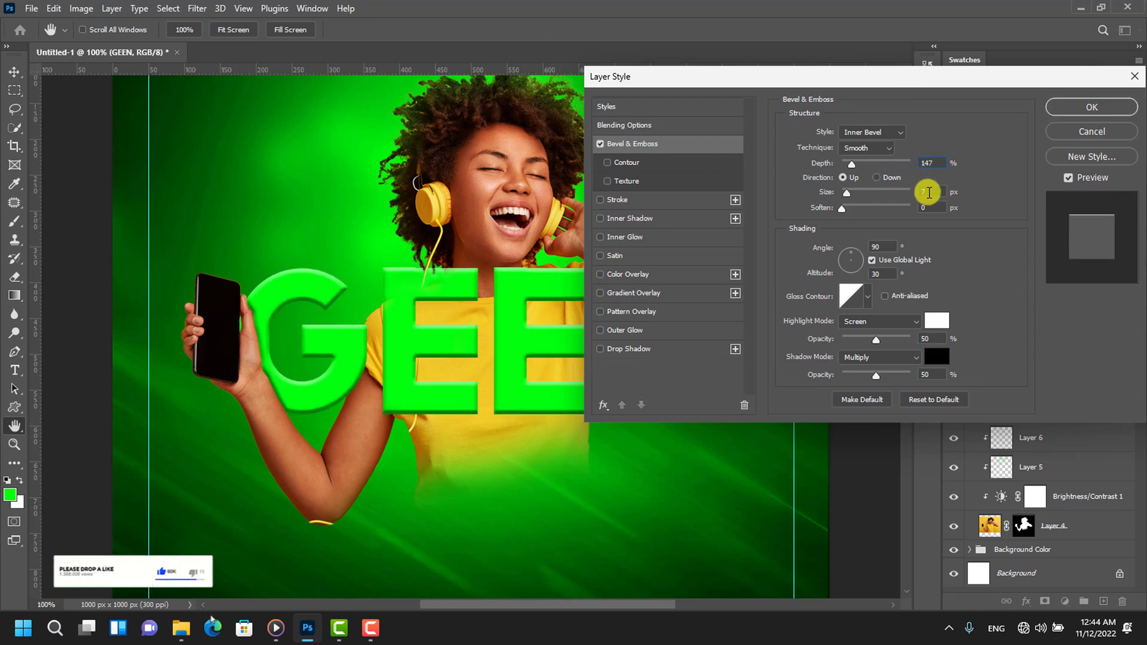
text(0)
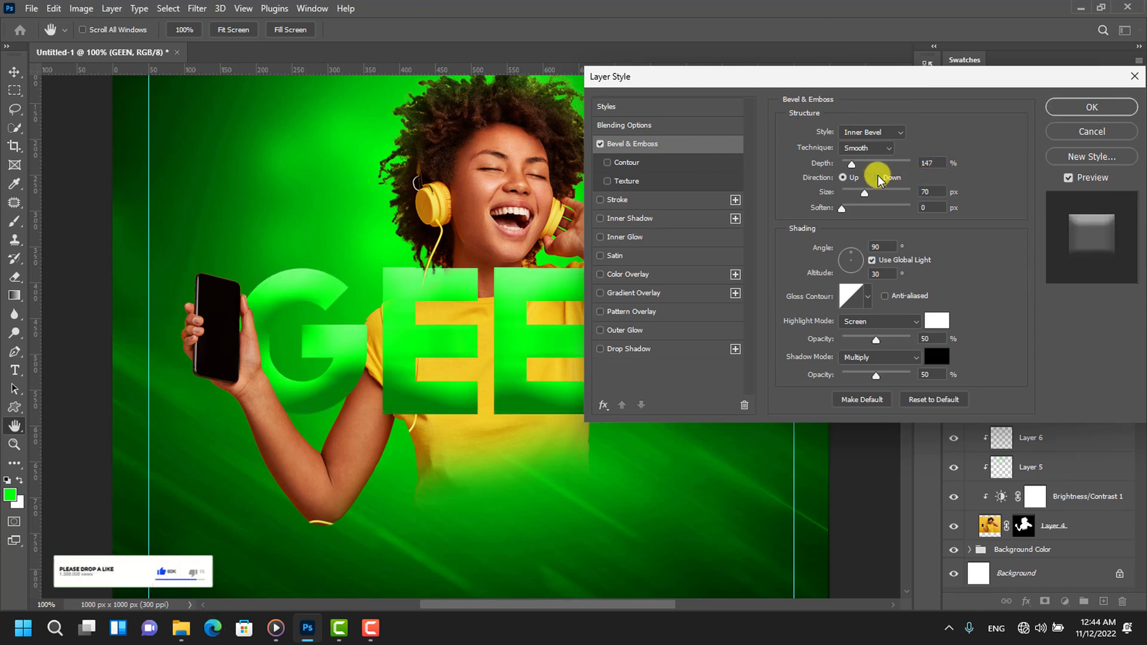
click(881, 179)
double_click(874, 248)
key(shift+Up)
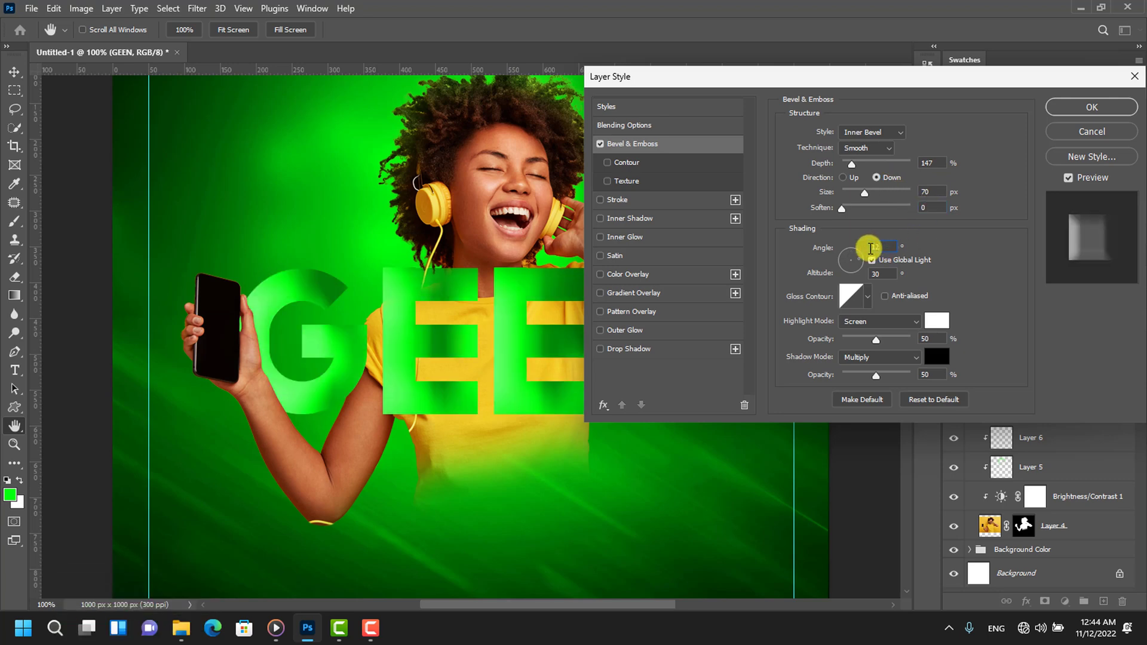
key(shift+Up)
key(shift+Up)
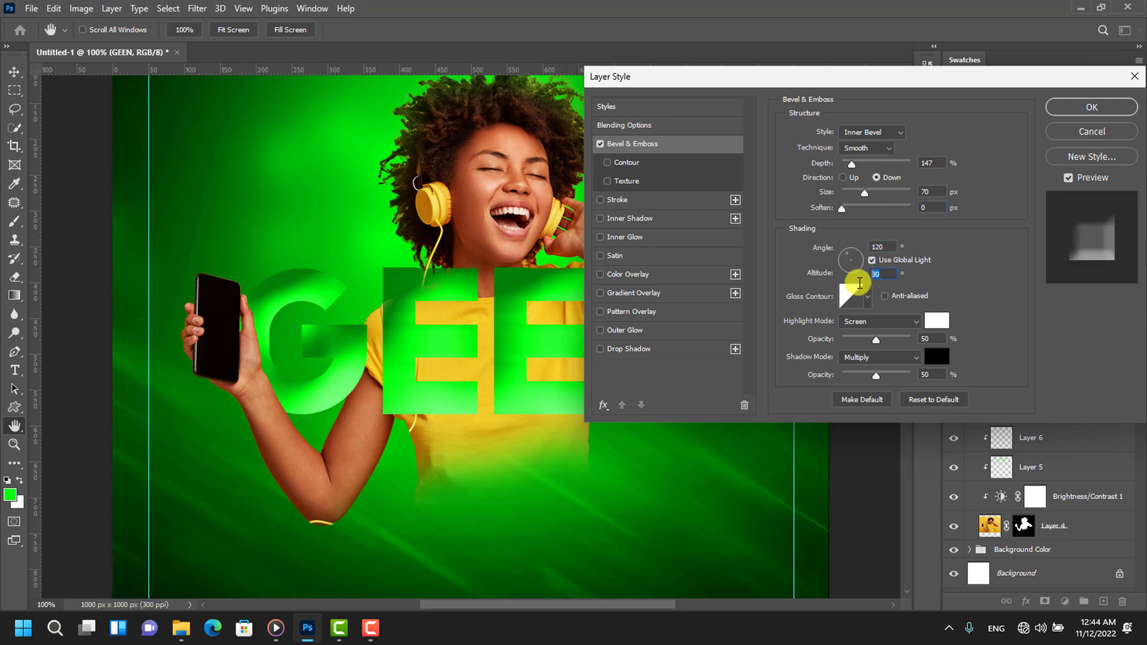
text(60)
Set the bevel's gloss contour to Ring and highlight opacity to 16.
click(848, 293)
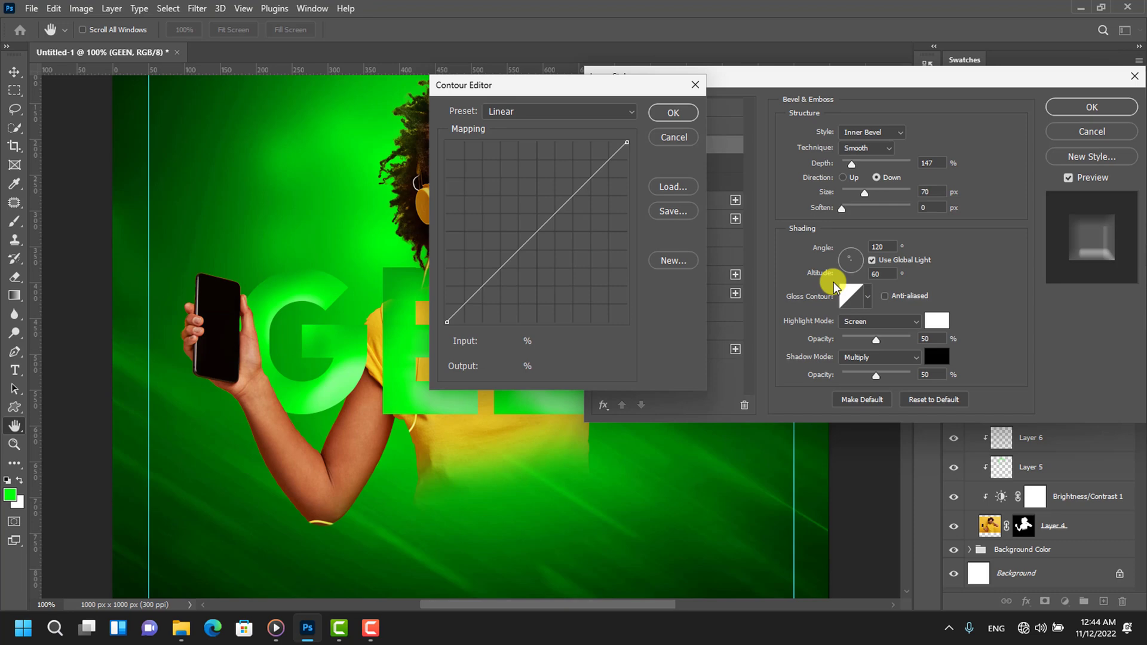
click(618, 114)
click(609, 259)
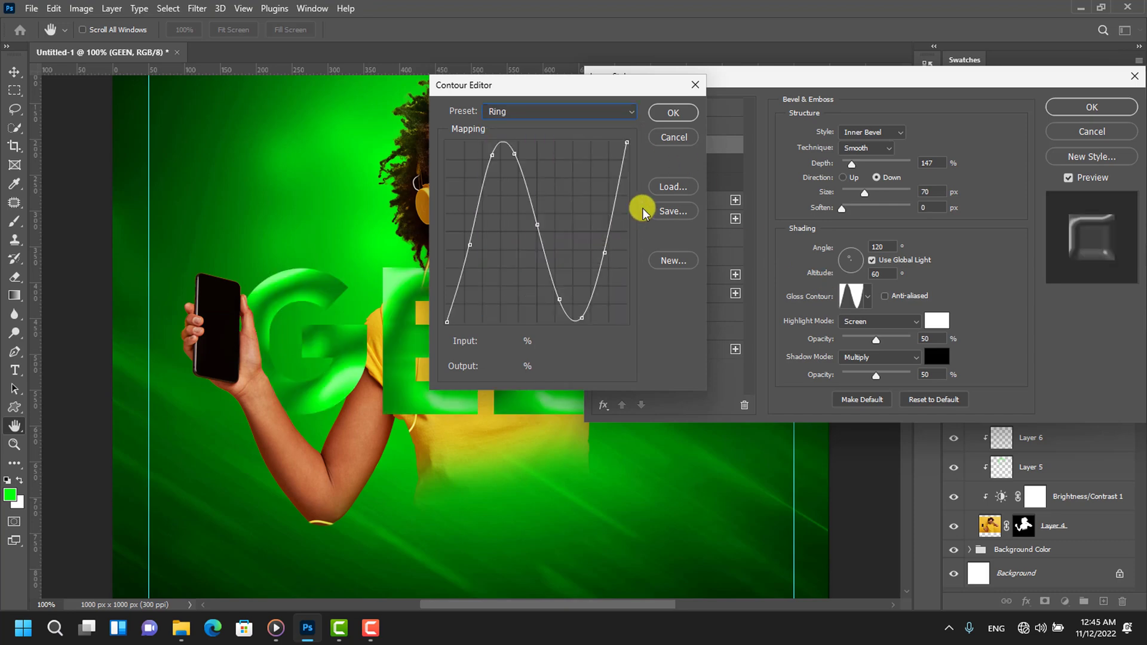
click(676, 114)
double_click(925, 339)
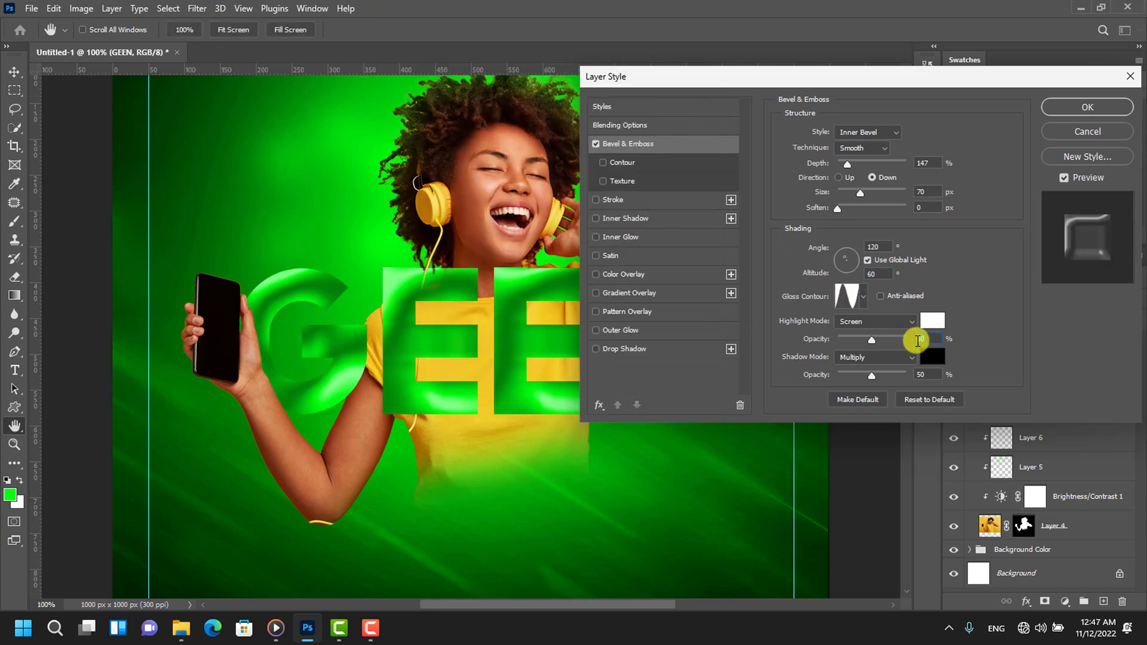
text(16)
Add a dark green #0a430c drop shadow, apply the styles, and duplicate GEEN as GEEN copy.
click(683, 351)
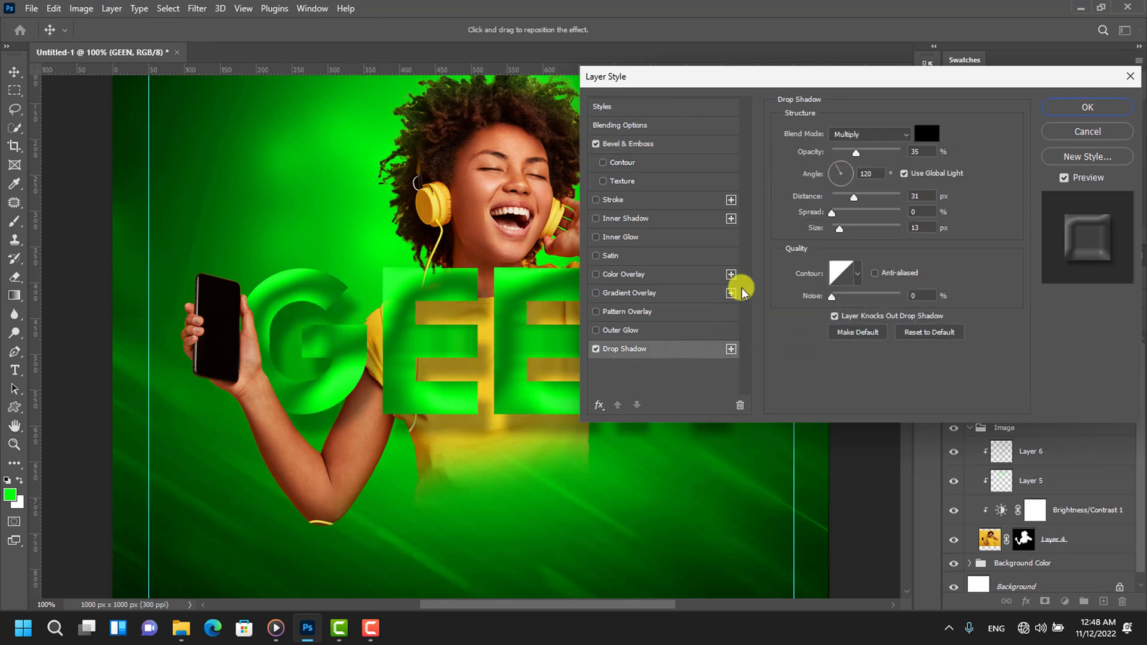
click(926, 140)
double_click(831, 472)
text(0a43)
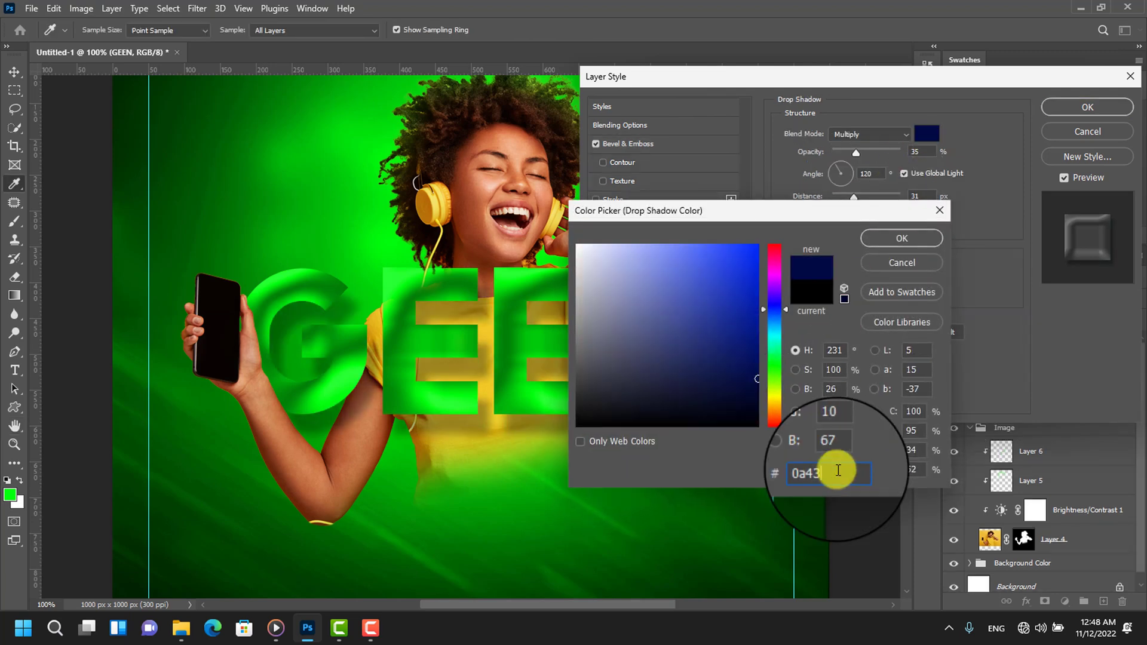
text(0c)
click(900, 239)
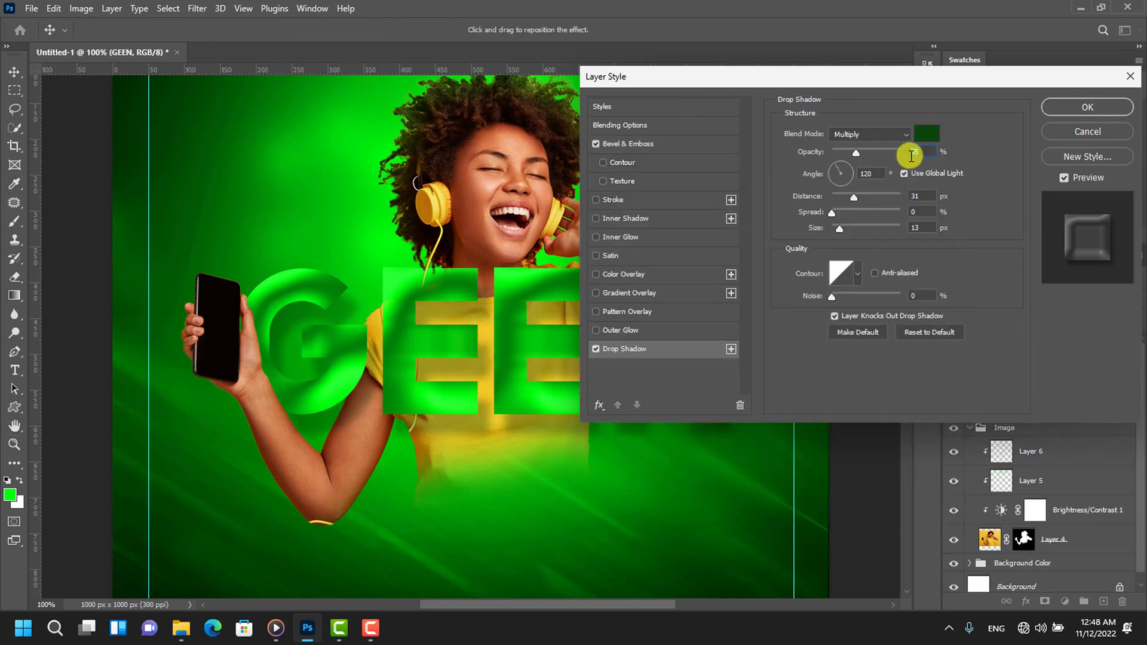
text(40)
key(Tab)
text(510)
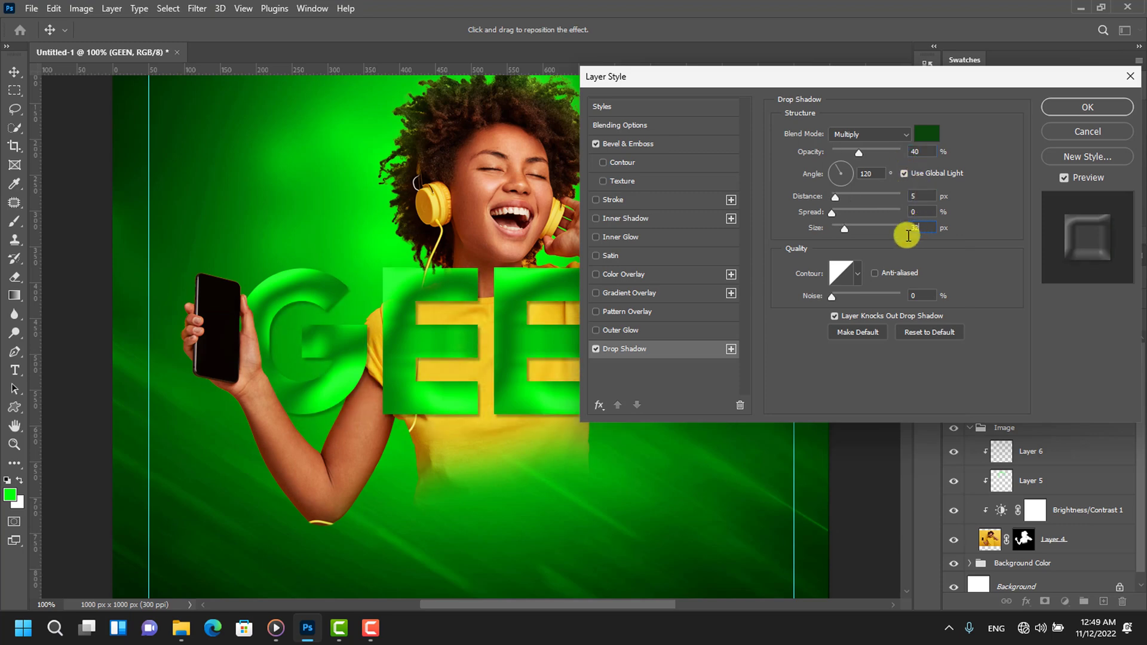
click(1087, 107)
key(ctrl+j)
key(ctrl+t)
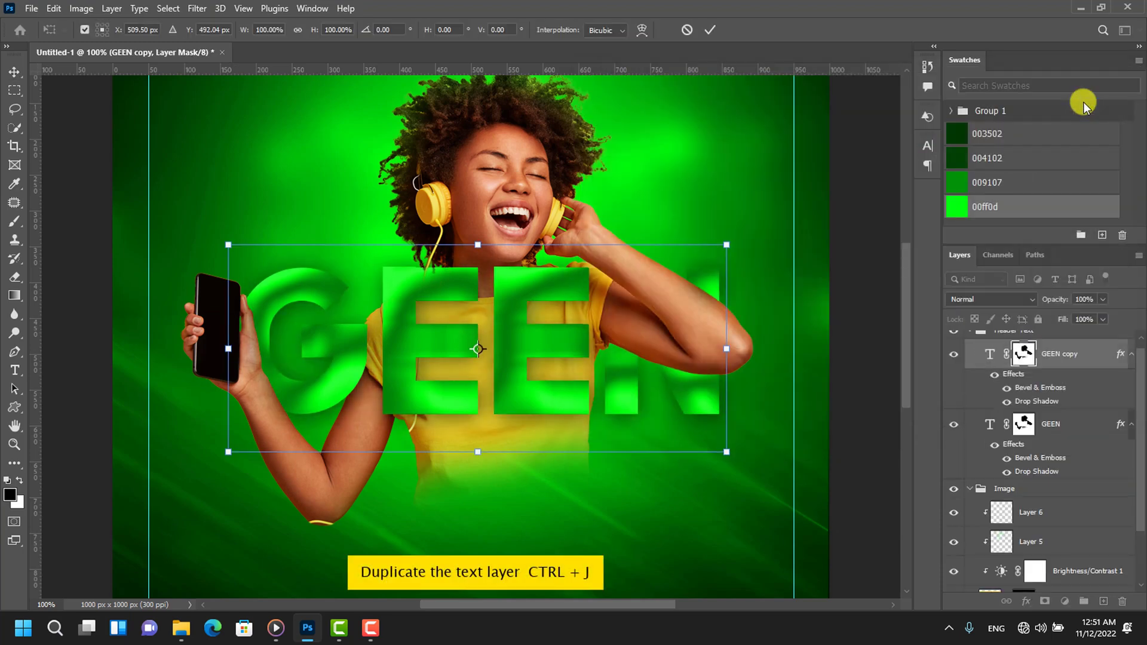
Duplicate the GEEN copy again and draw a small white triangle on the poster.
key(Return)
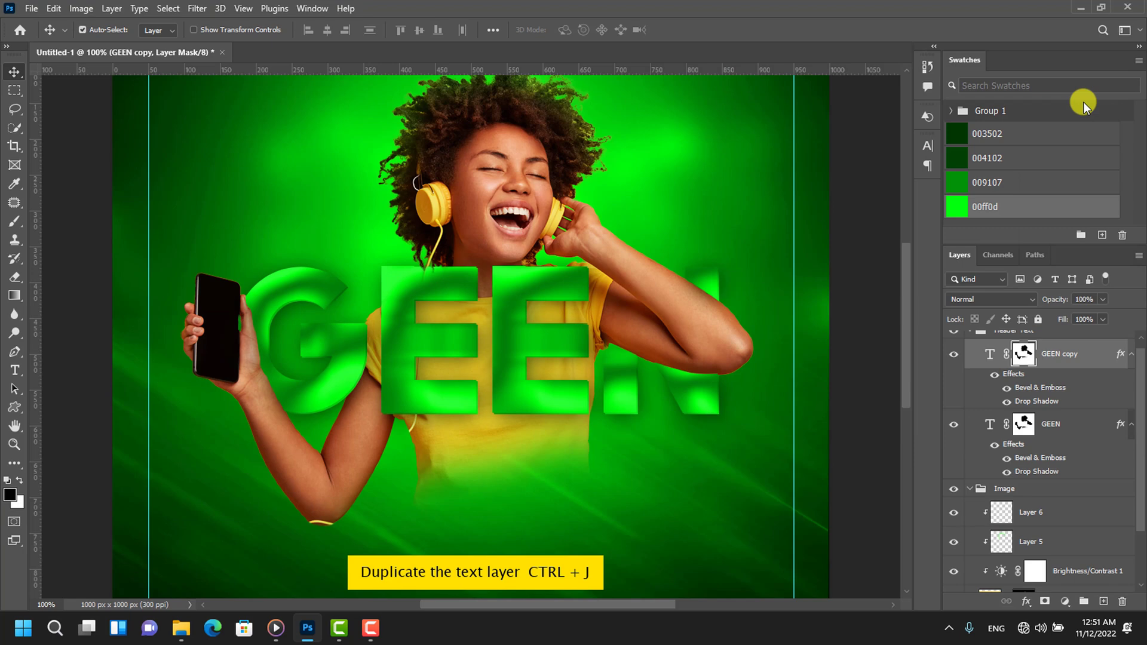
key(ctrl+j)
click(17, 412)
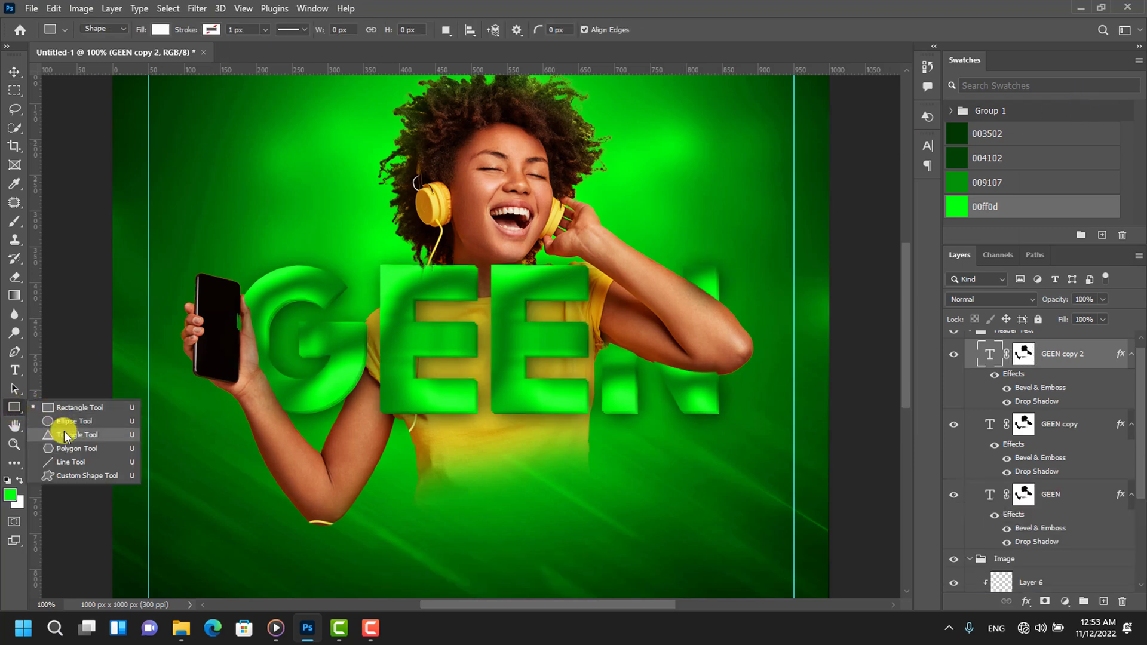
click(64, 435)
key(x)
mouse_move(265, 171)
mouse_down()
mouse_move(300, 231)
mouse_move(323, 243)
mouse_move(307, 242)
mouse_move(668, 180)
mouse_move(685, 202)
mouse_move(393, 491)
mouse_move(400, 479)
mouse_up()
Rotate the triangle 90° and place rotated copies, one pointing left beside the N.
key(v)
key(ctrl+t)
key(Return)
key(ctrl+t)
key(Return)
key(ctrl+t)
key(Return)
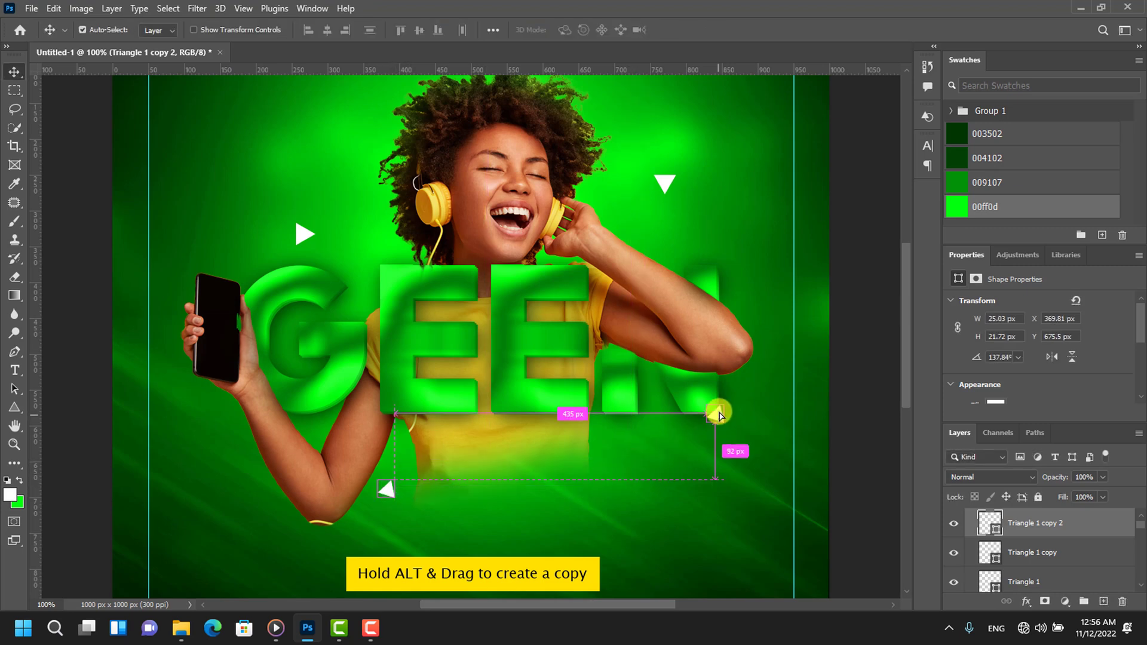
drag(719, 414, 733, 412)
key(ctrl+t)
key(Return)
Make the left-pointing triangle outline-only with no fill and a white stroke.
scroll(966, 371, down, 3)
click(994, 348)
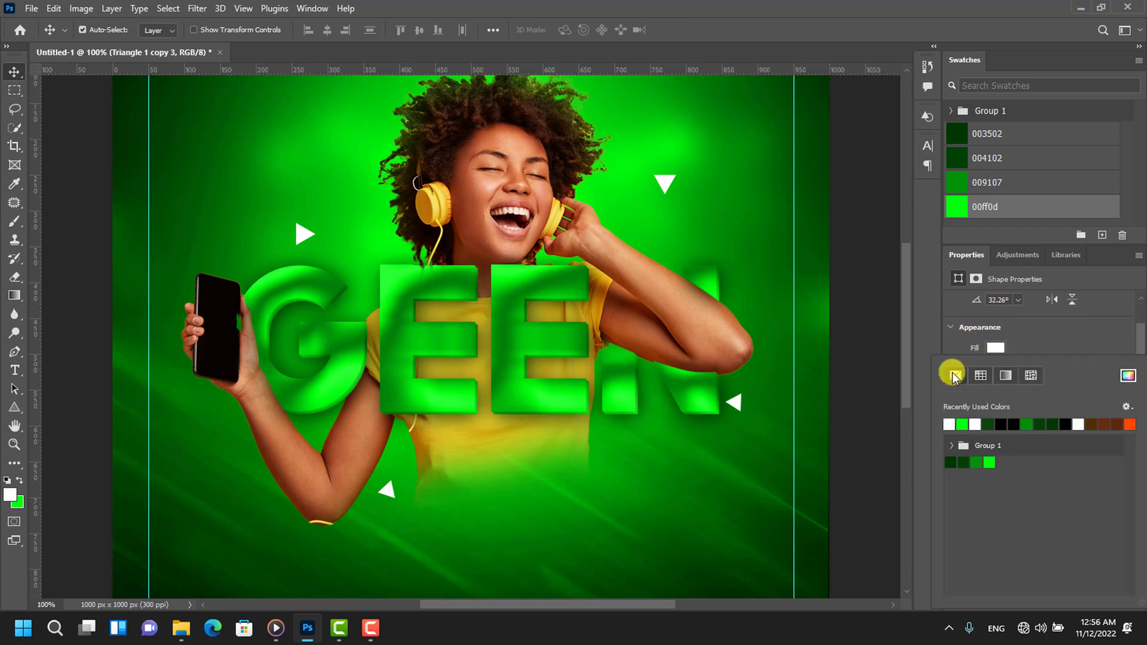
click(992, 366)
click(950, 424)
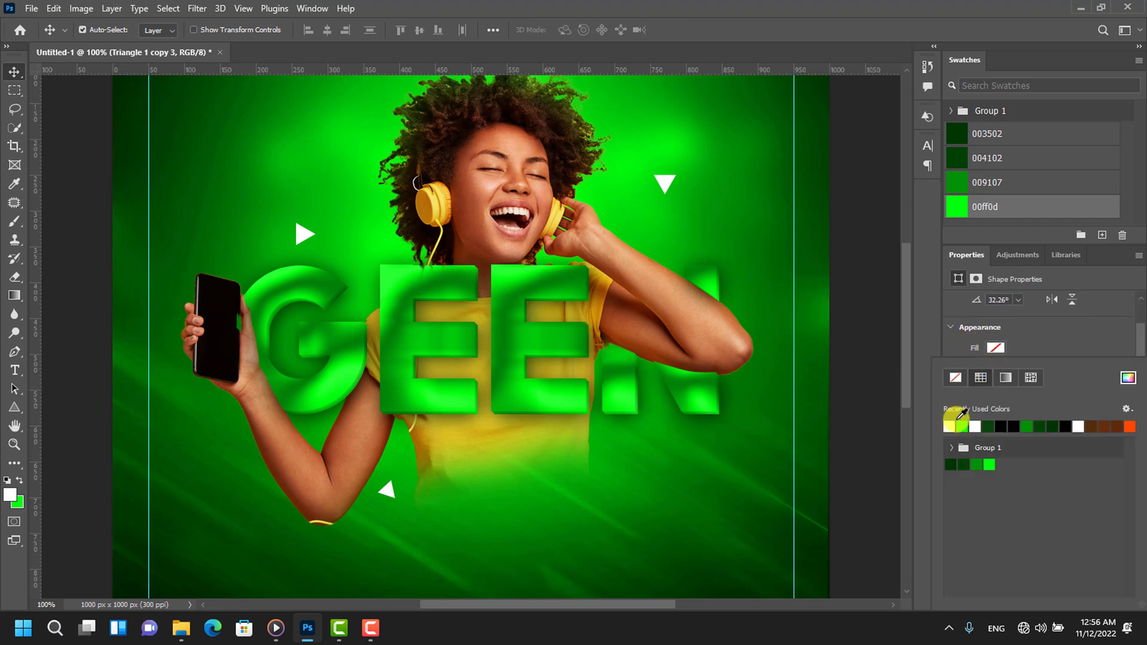
key(Return)
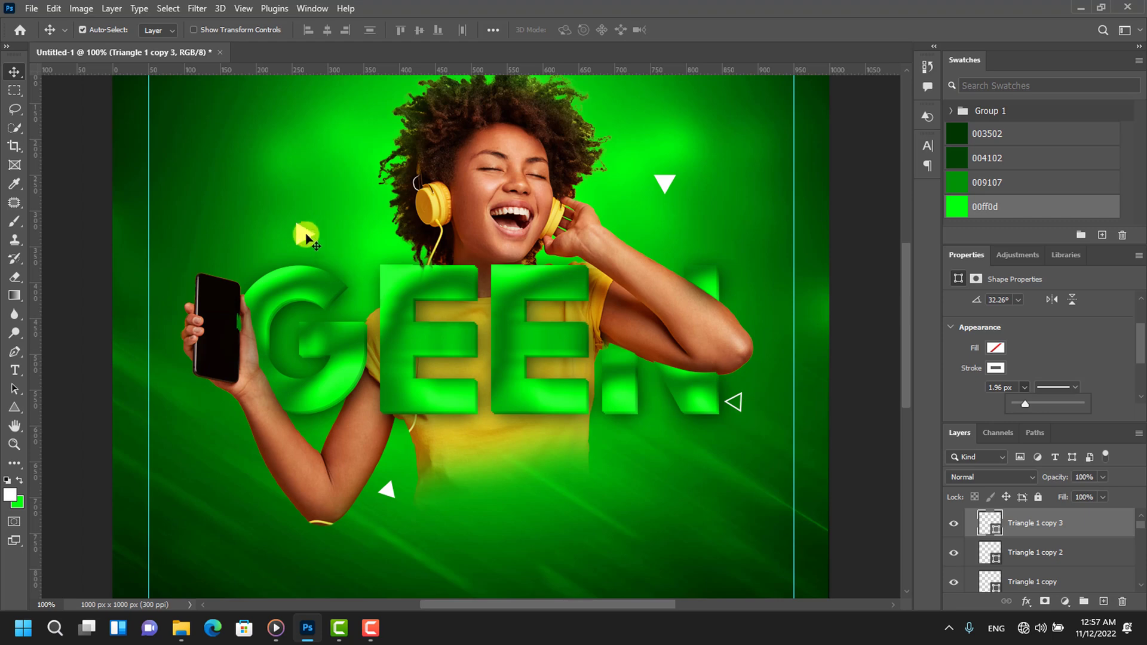
click(306, 237)
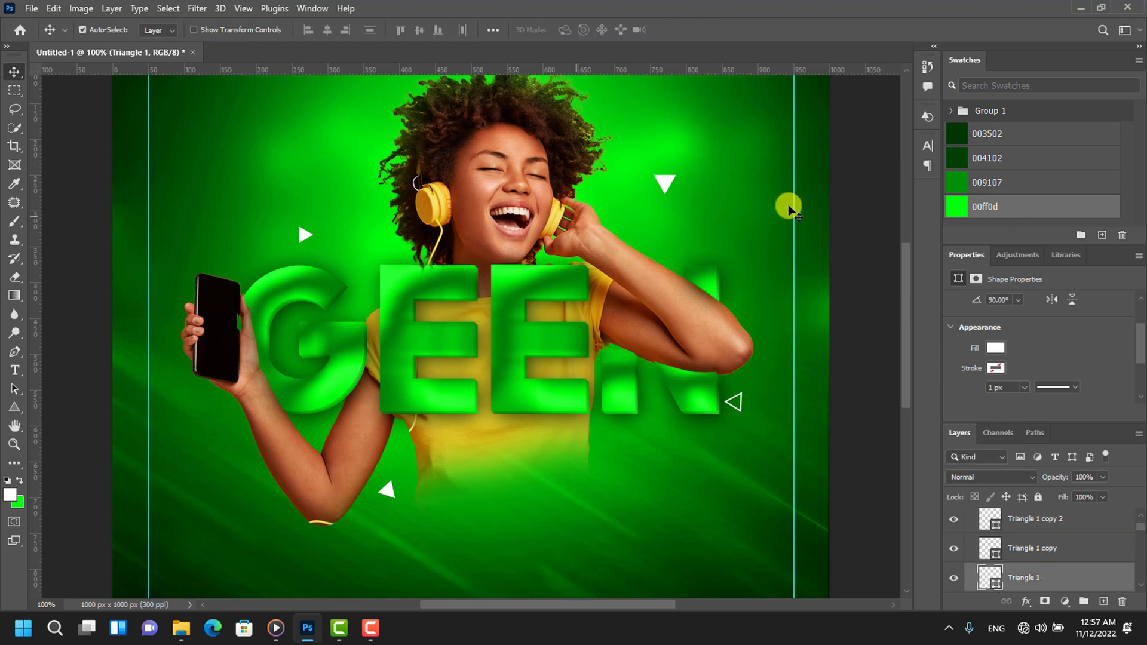
click(1139, 255)
click(1127, 302)
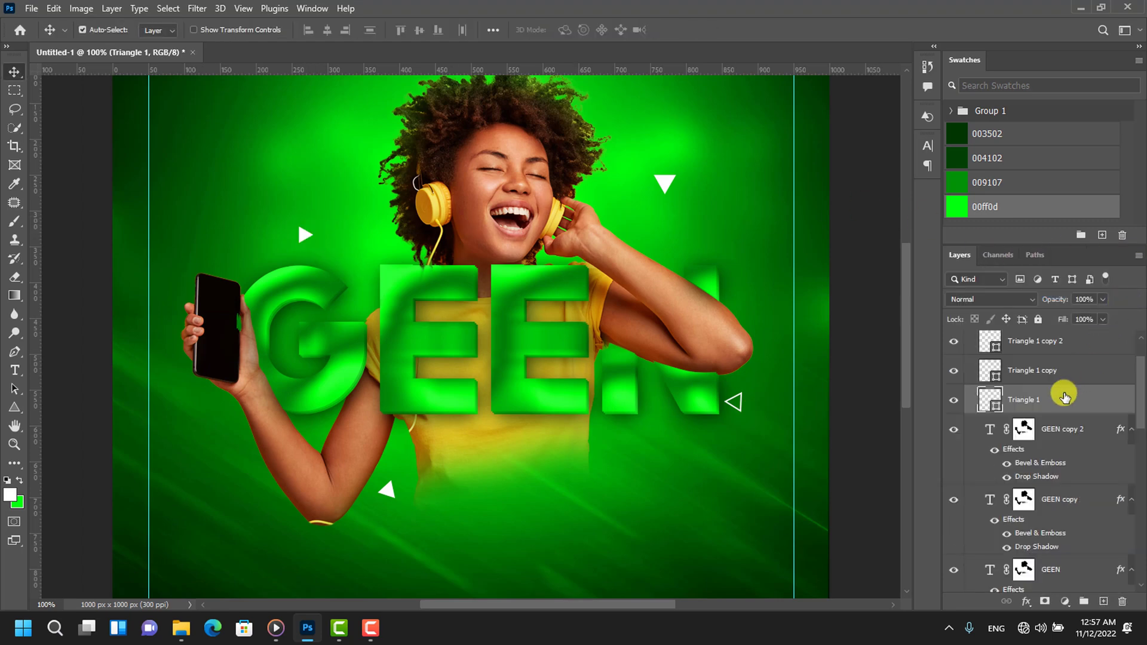
scroll(985, 357, up, 2)
Collapse the Header Text and Background Color groups and create a new group named 'Icons & Text'.
click(970, 340)
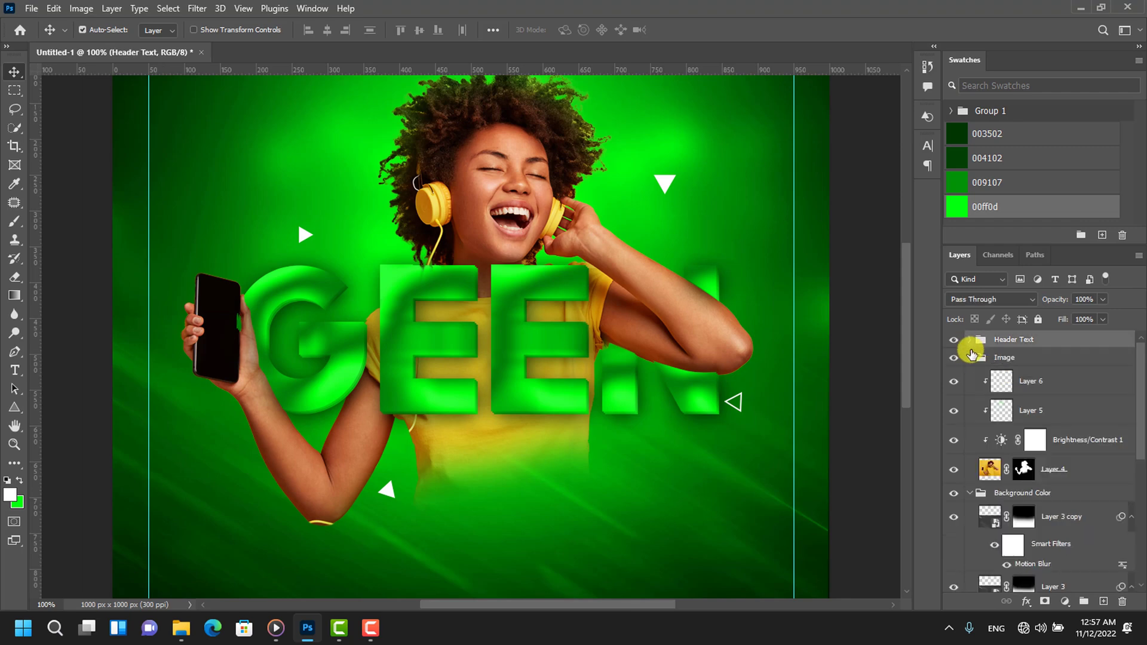
click(970, 376)
key(ctrl+minus)
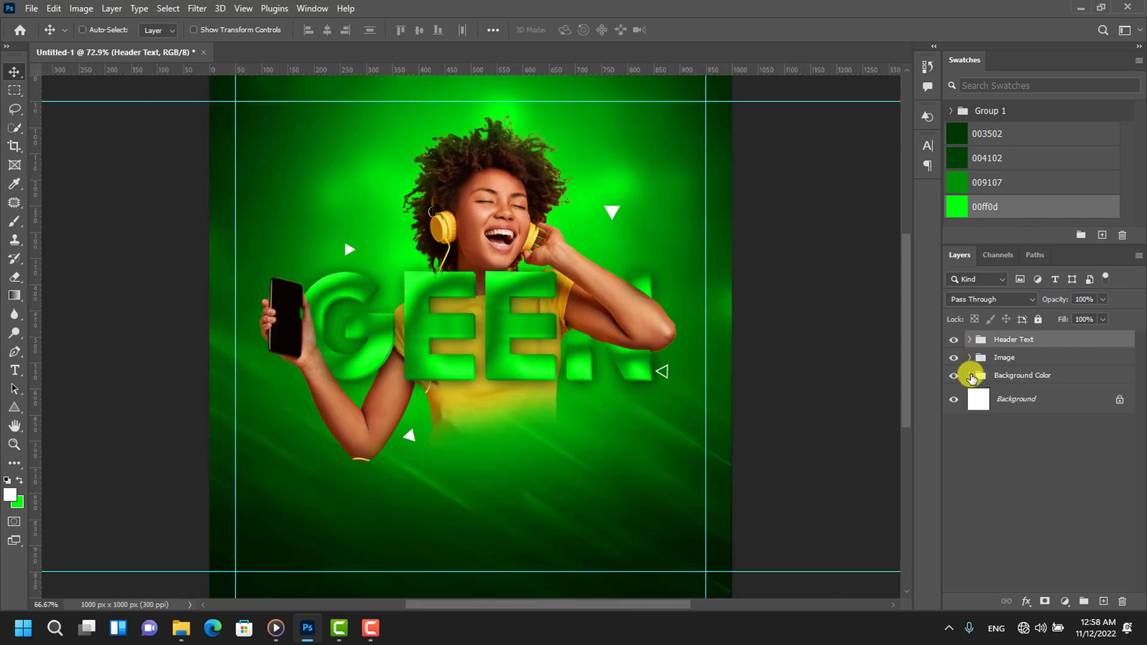
key(ctrl+minus)
click(1084, 602)
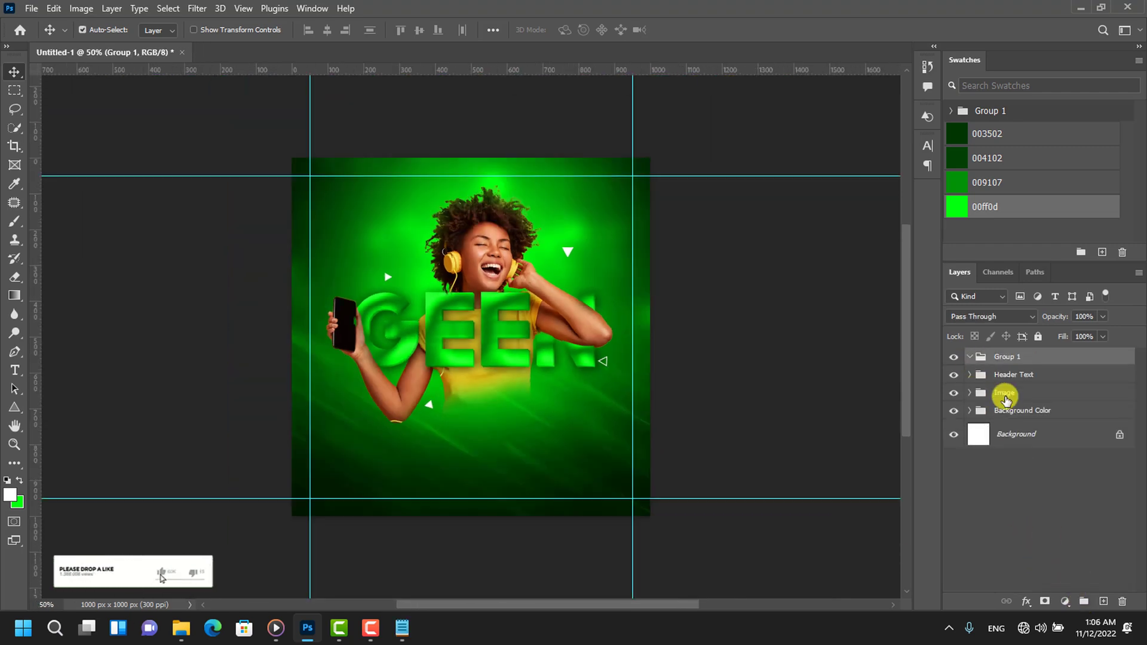
double_click(1007, 357)
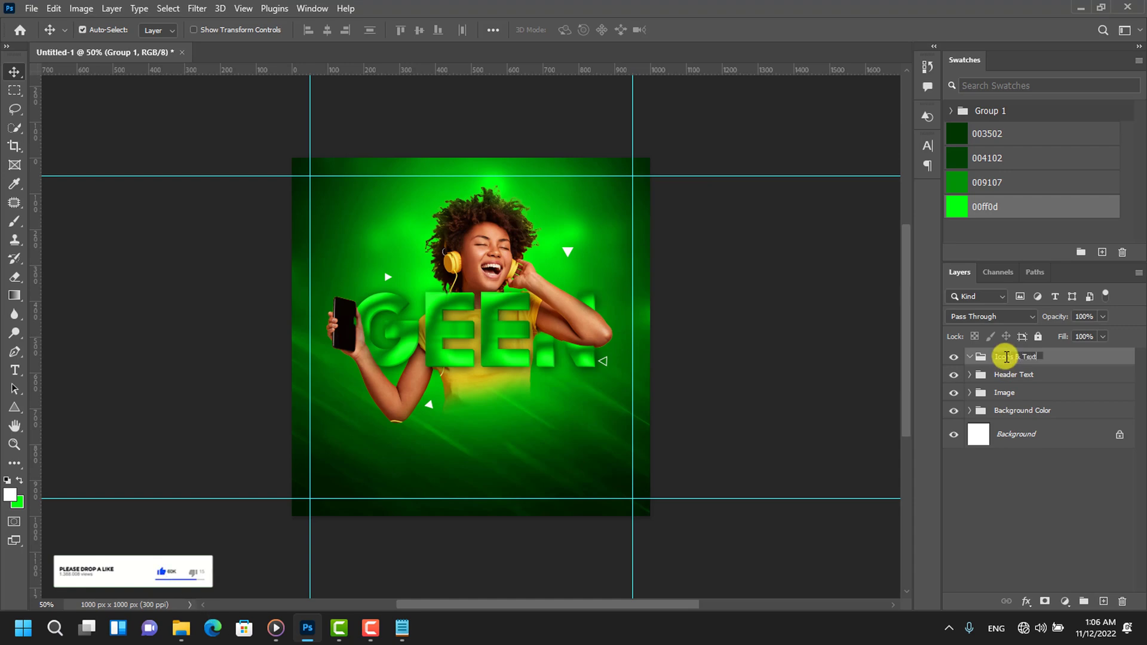
key(Return)
Add the text 'Exclusive Mixtape' below the woman in the Astral Sisters font.
key(t)
click(441, 396)
text(Exclusive Mixtape)
click(688, 30)
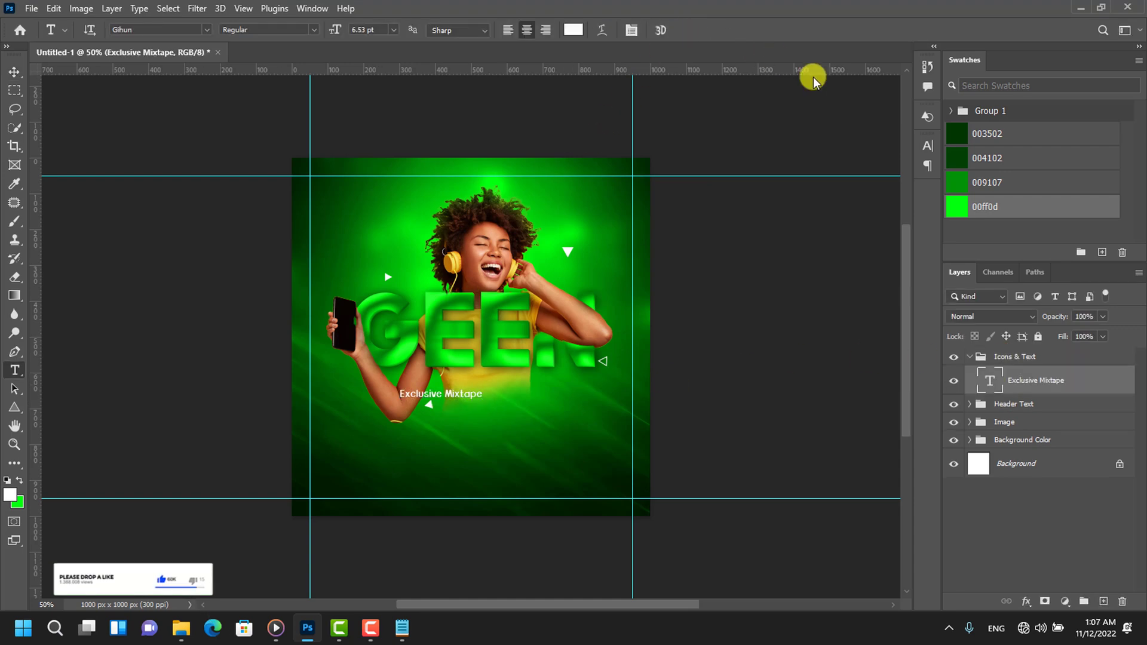
click(928, 145)
text(astr)
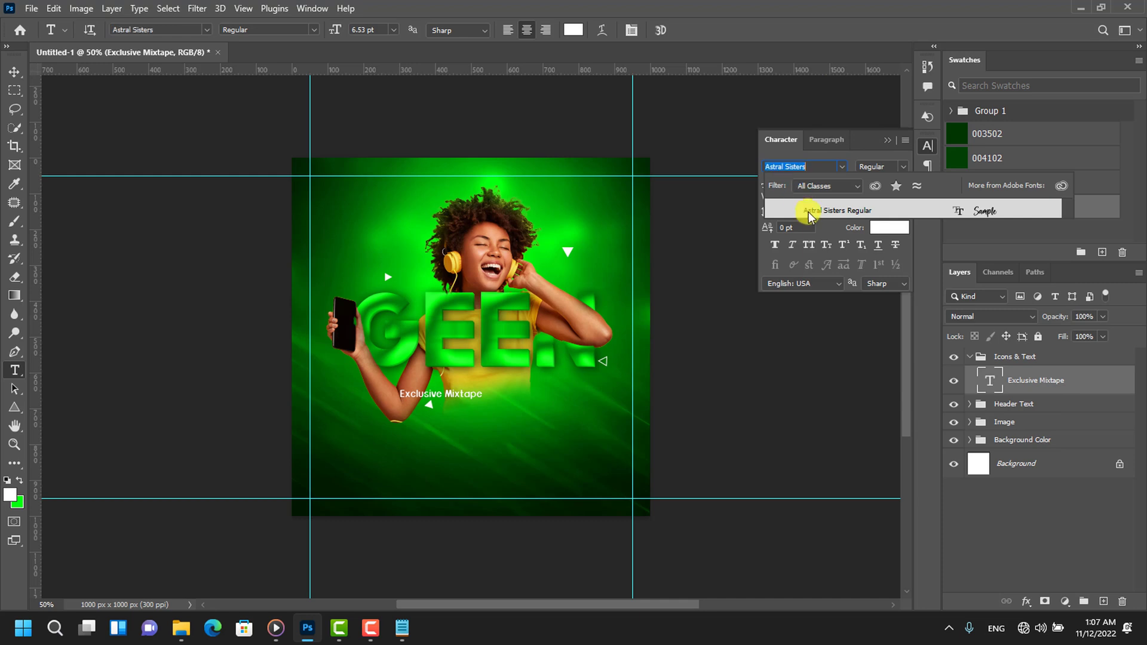
click(814, 210)
Scale 'Exclusive Mixtape' to about three times its size and place it under GEEN on the right.
key(ctrl+t)
drag(468, 389, 579, 359)
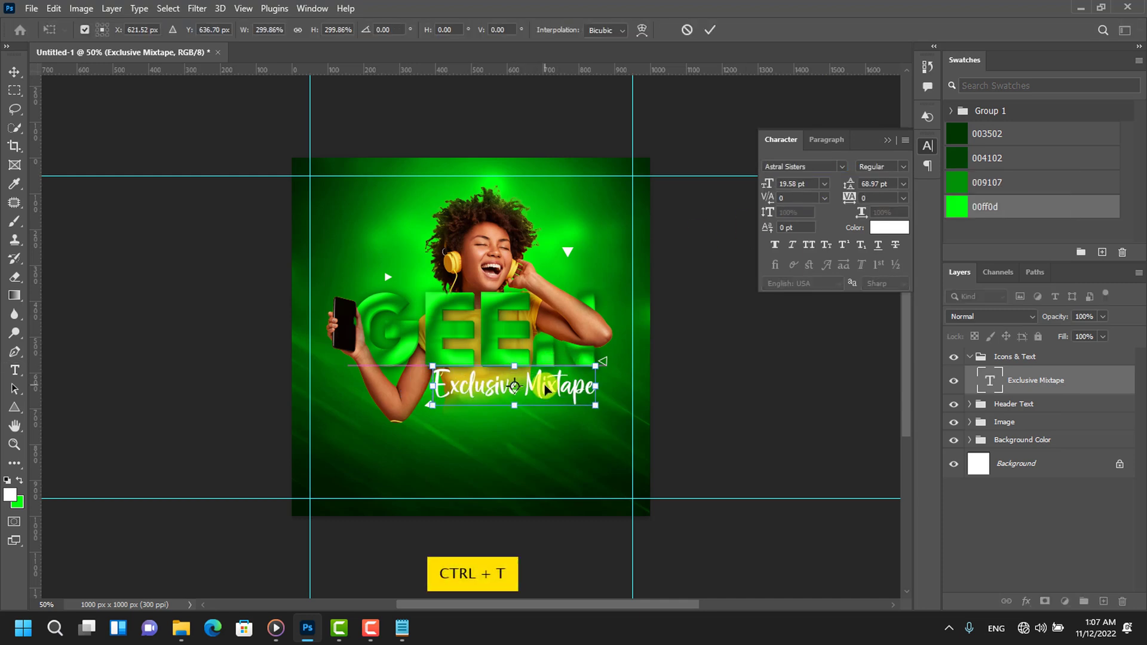
drag(580, 359, 595, 406)
key(Return)
Paste the credits text as a new text block in the lower poster.
key(t)
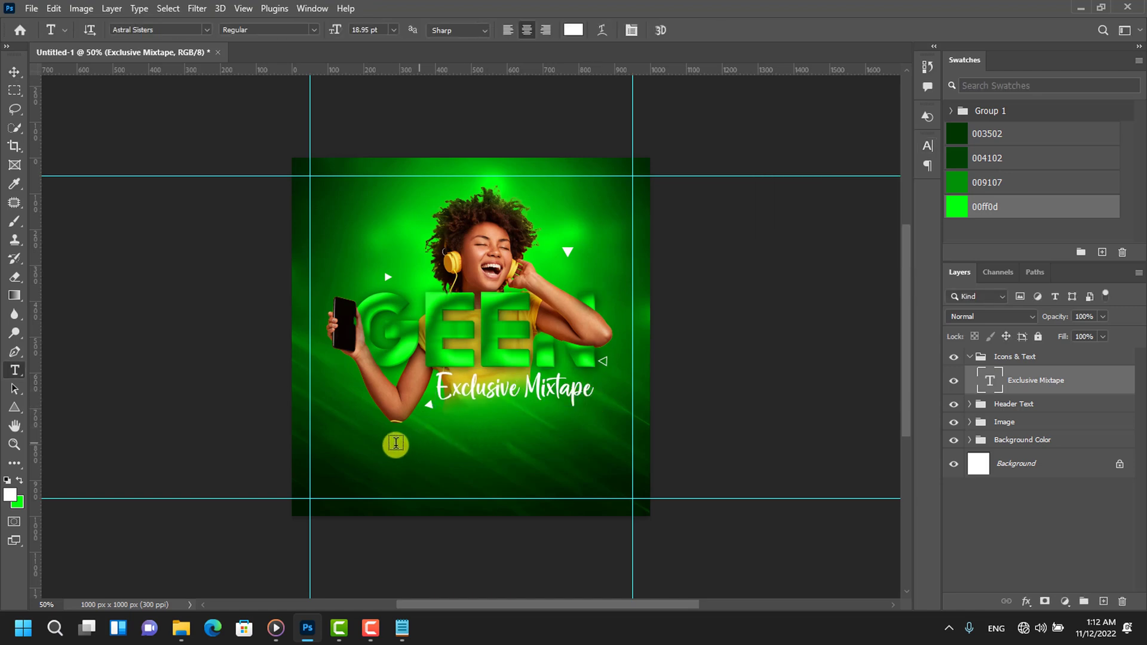
click(374, 445)
key(ctrl+v)
key(ctrl+Return)
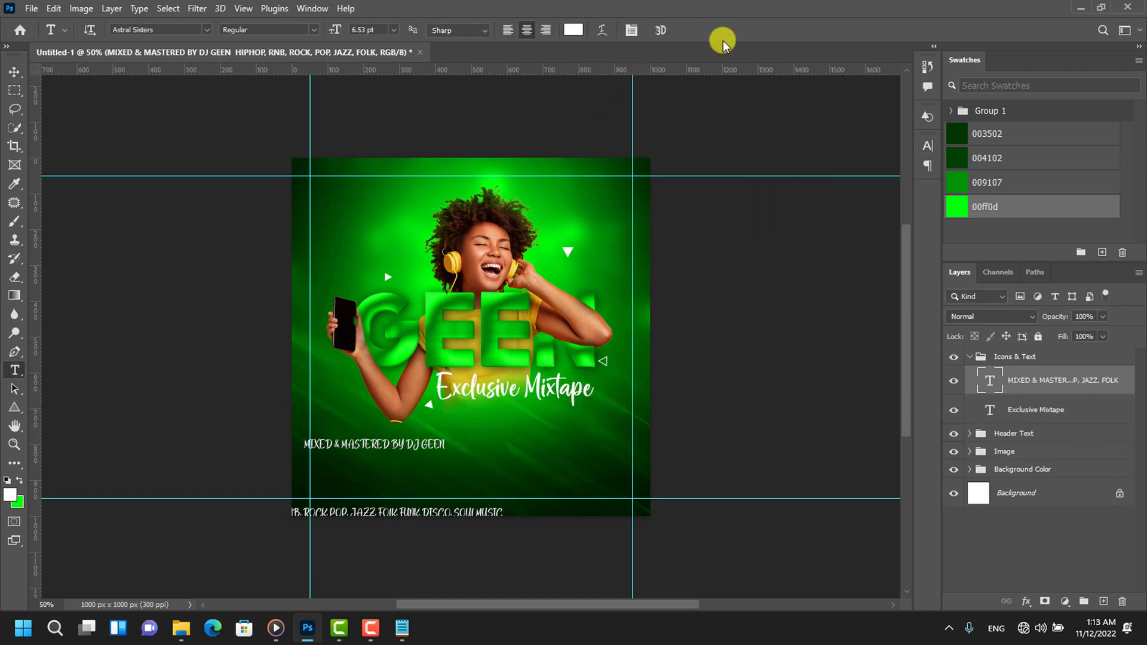
Set the credits to Gihun at 5 pt with tighter line spacing, centred near the poster bottom.
click(927, 148)
click(841, 168)
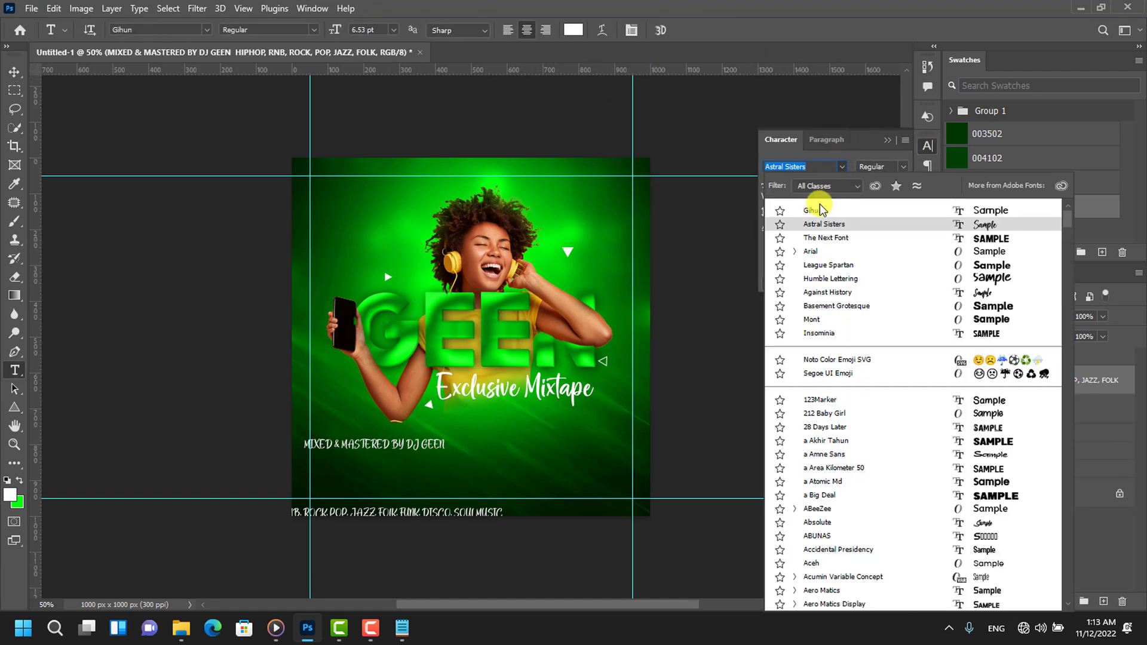
click(815, 205)
drag(842, 187, 834, 188)
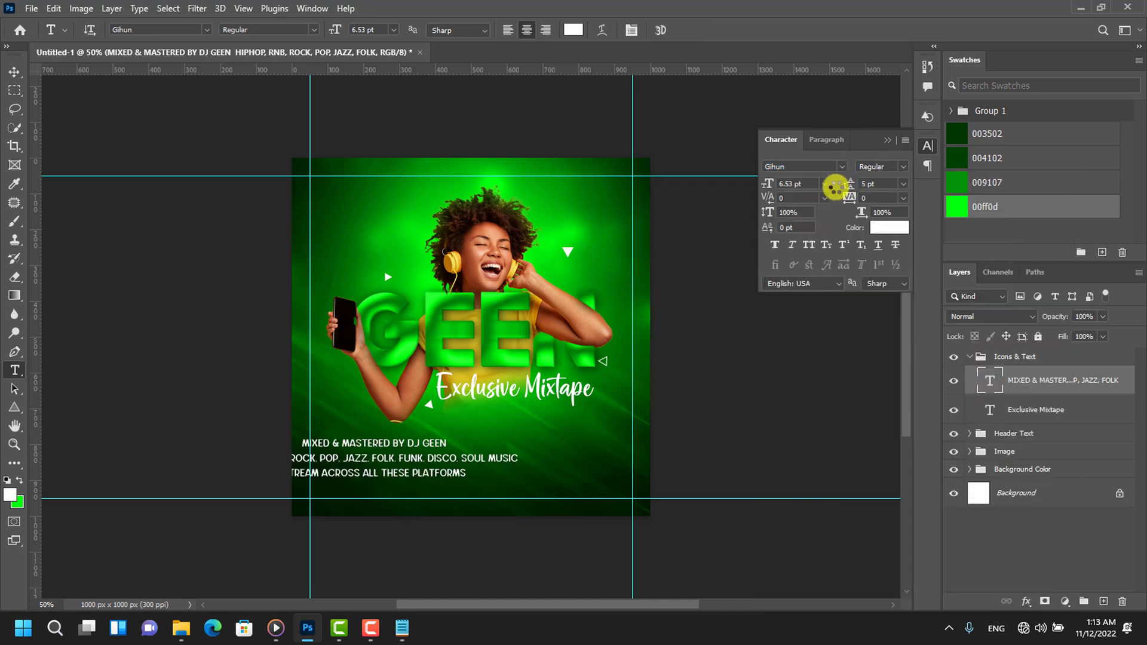
click(7, 72)
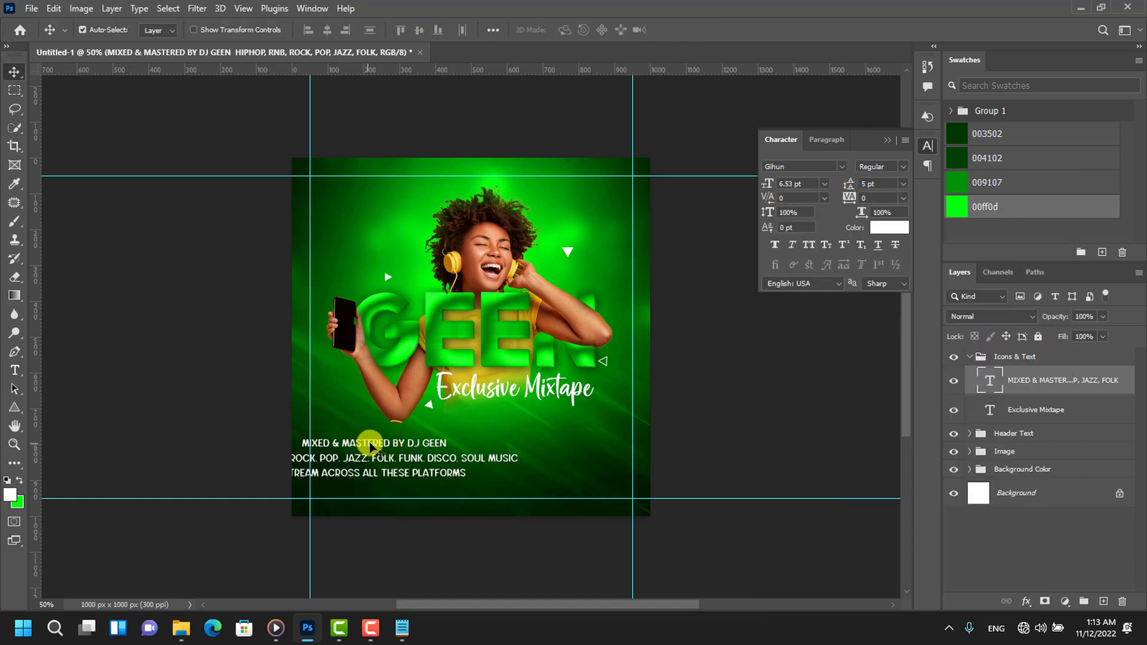
drag(371, 445, 463, 449)
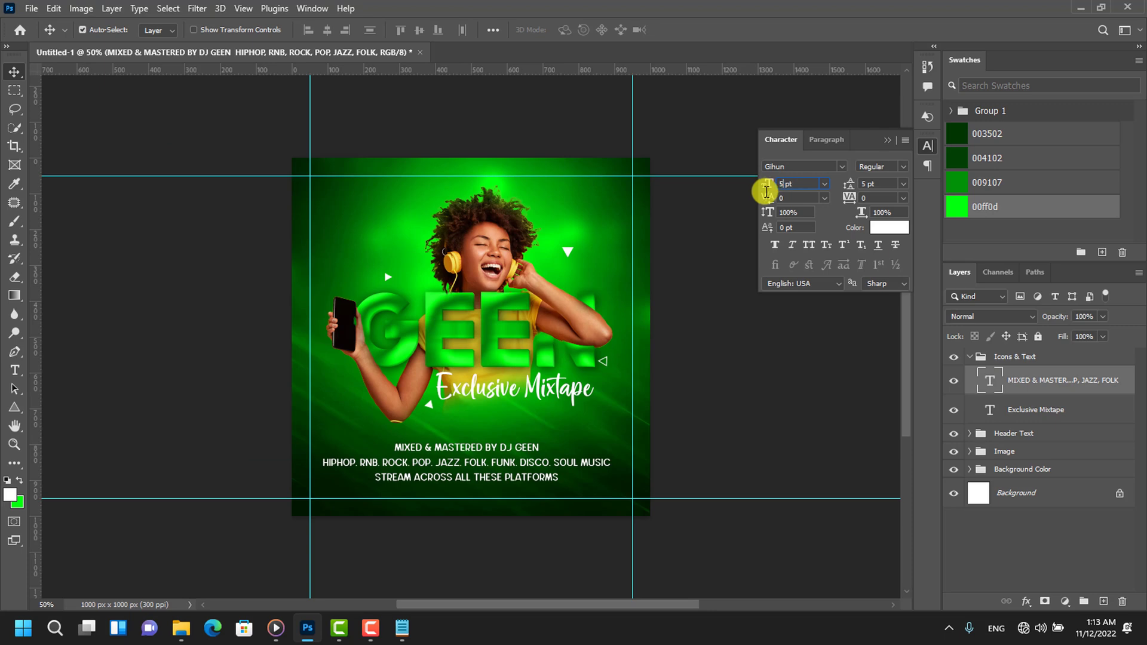
key(Return)
drag(516, 432, 524, 422)
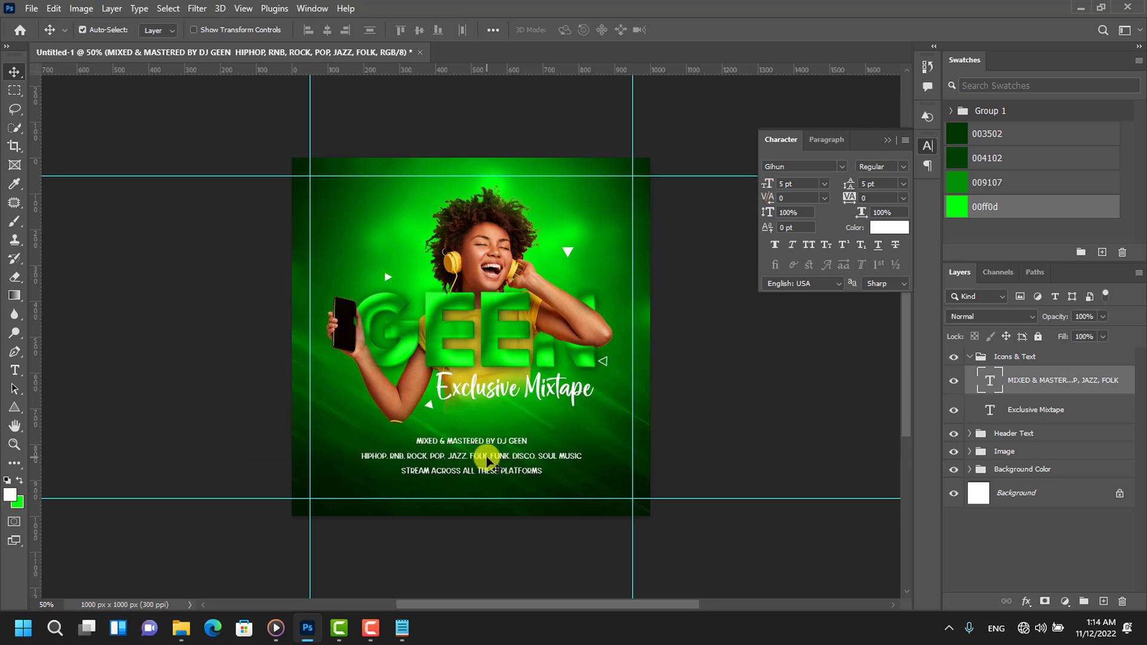
click(886, 141)
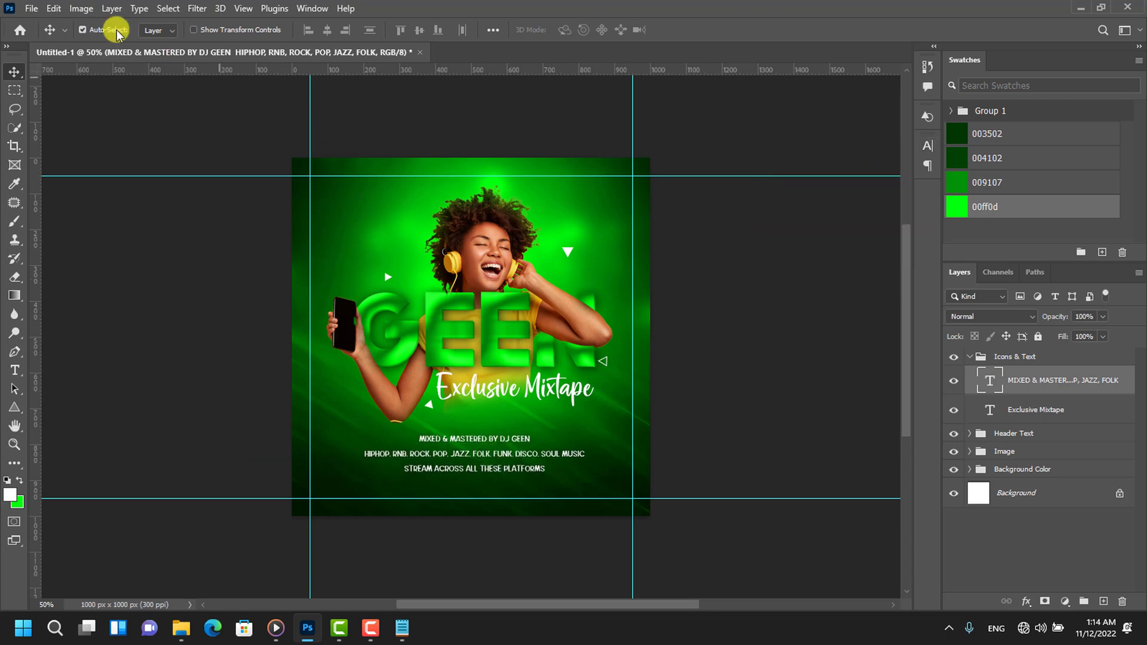
Place the Icons file as an embedded layer and scale up the streaming icons strip.
click(31, 8)
click(141, 278)
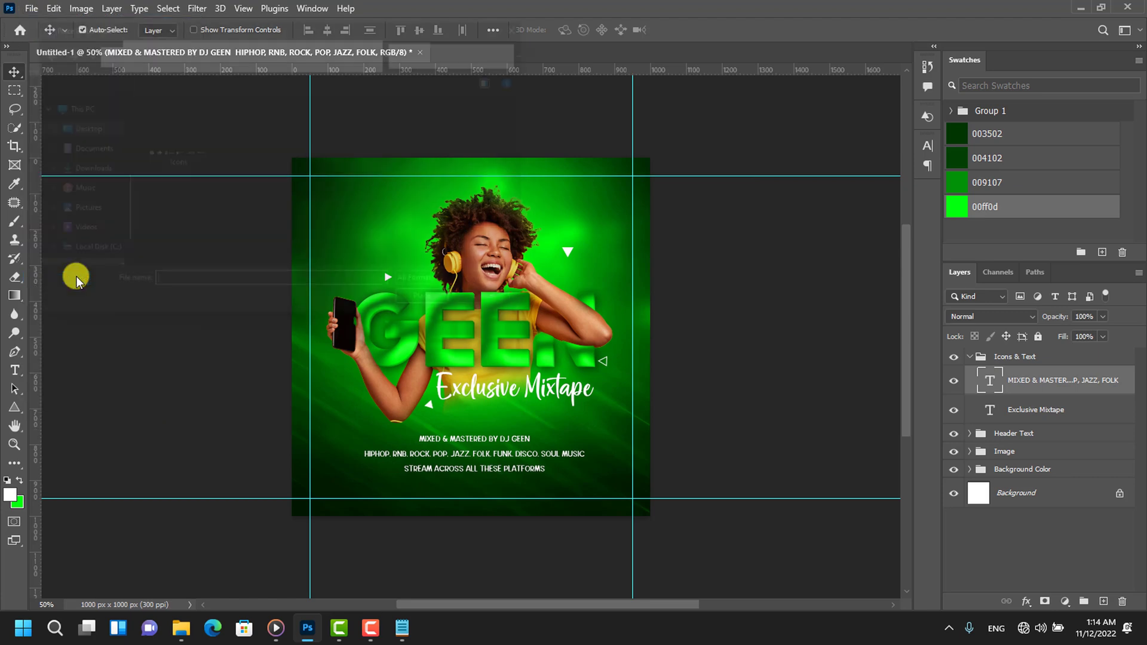
click(176, 170)
click(383, 315)
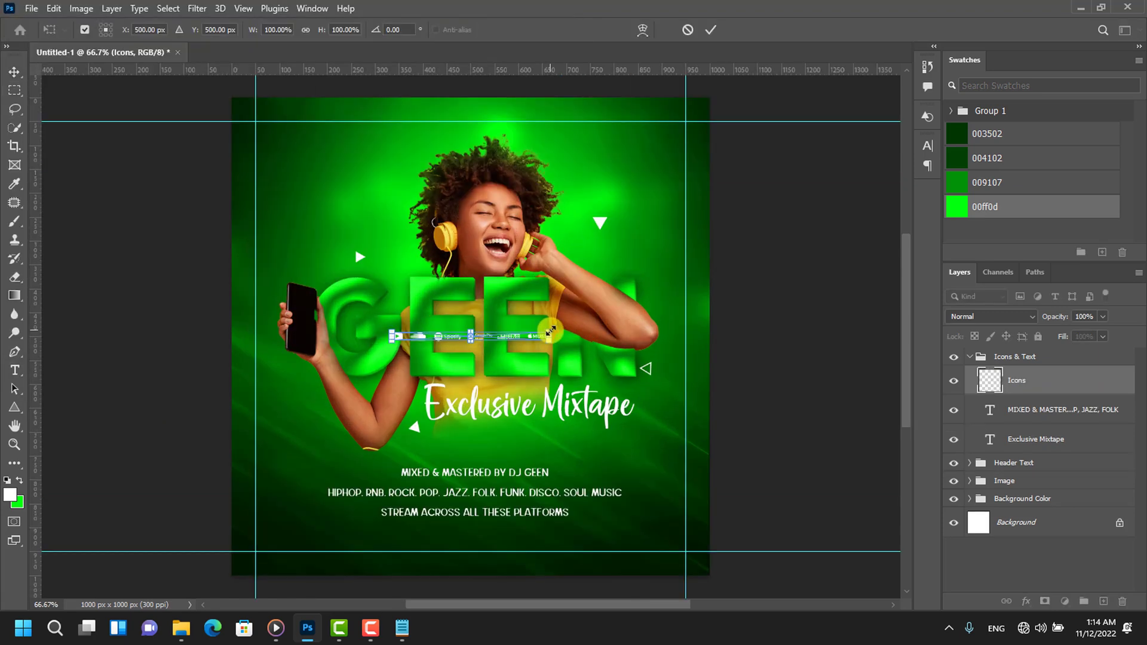
drag(551, 330, 578, 330)
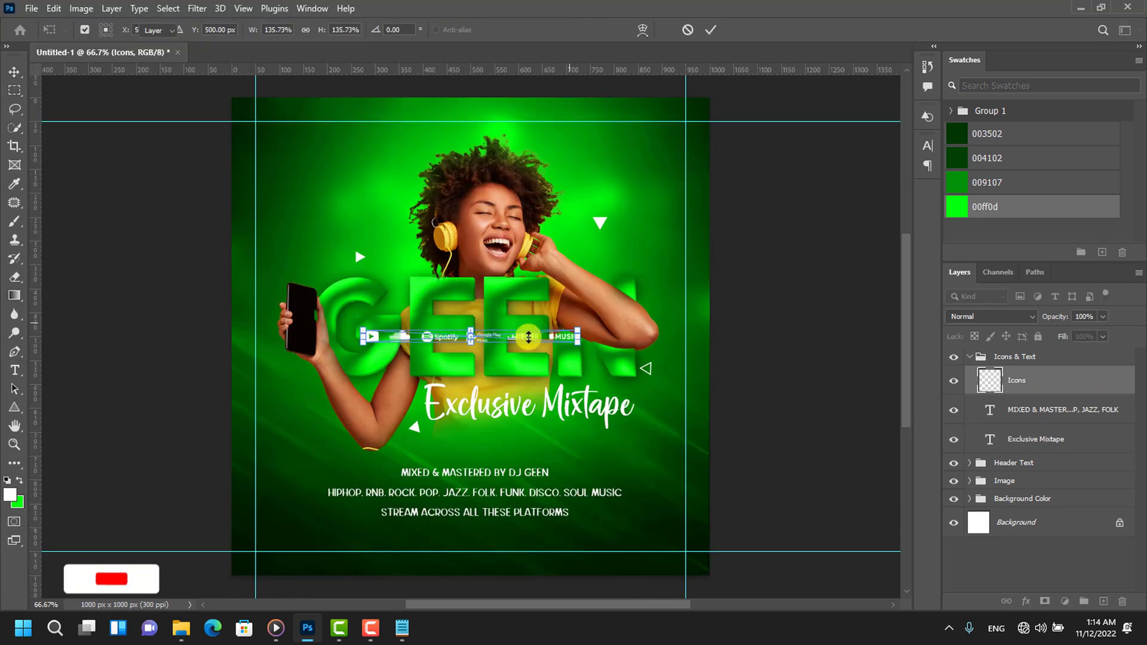
key(Return)
Move the icons strip beneath the credits and collapse the Icons & Text group.
drag(469, 334, 470, 529)
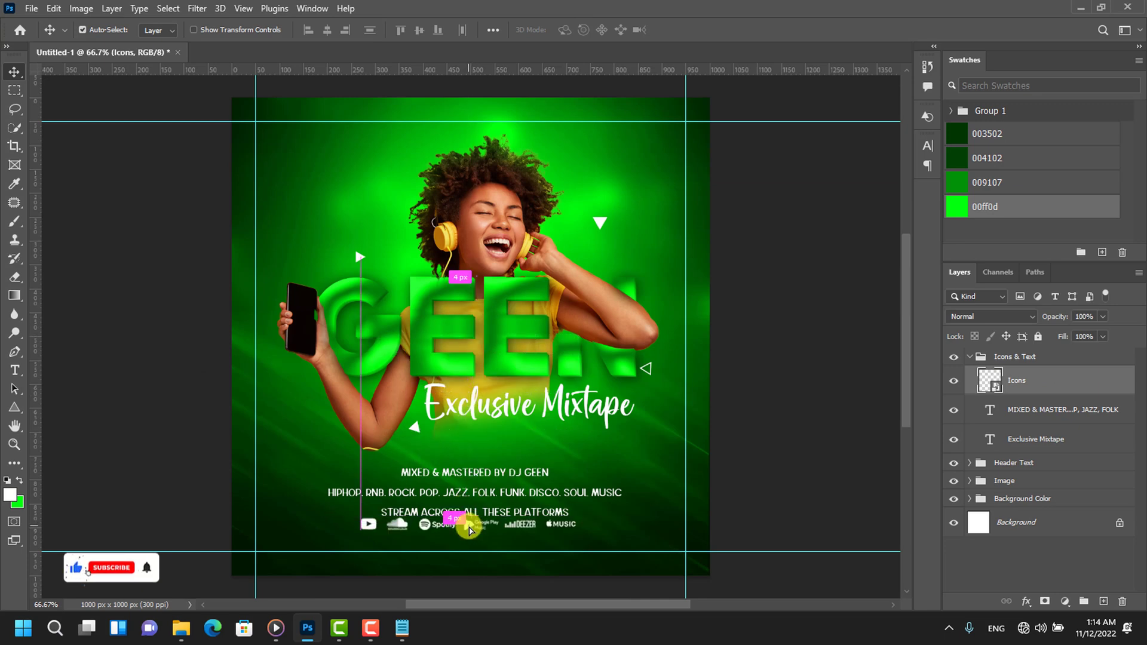
key(ctrl+minus)
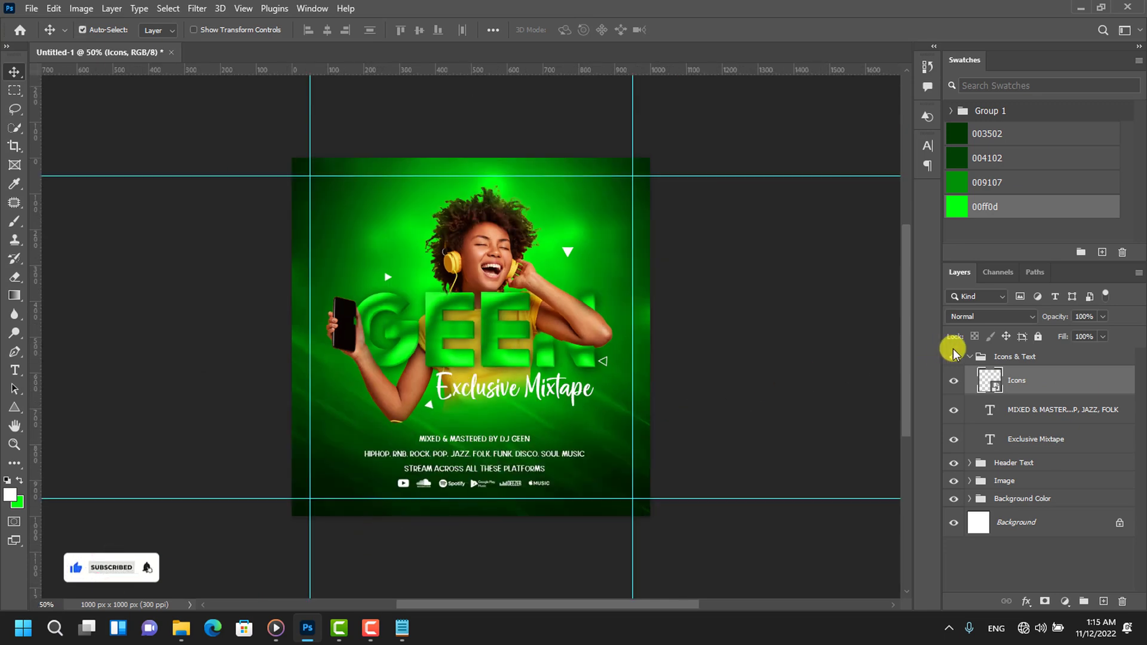
click(970, 357)
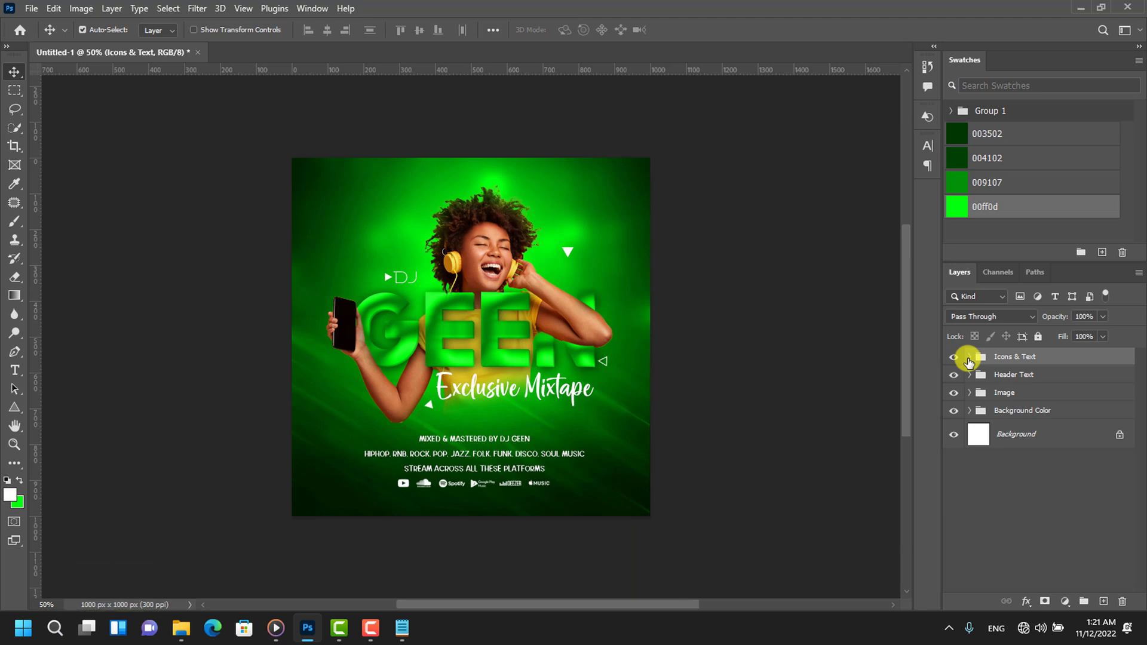